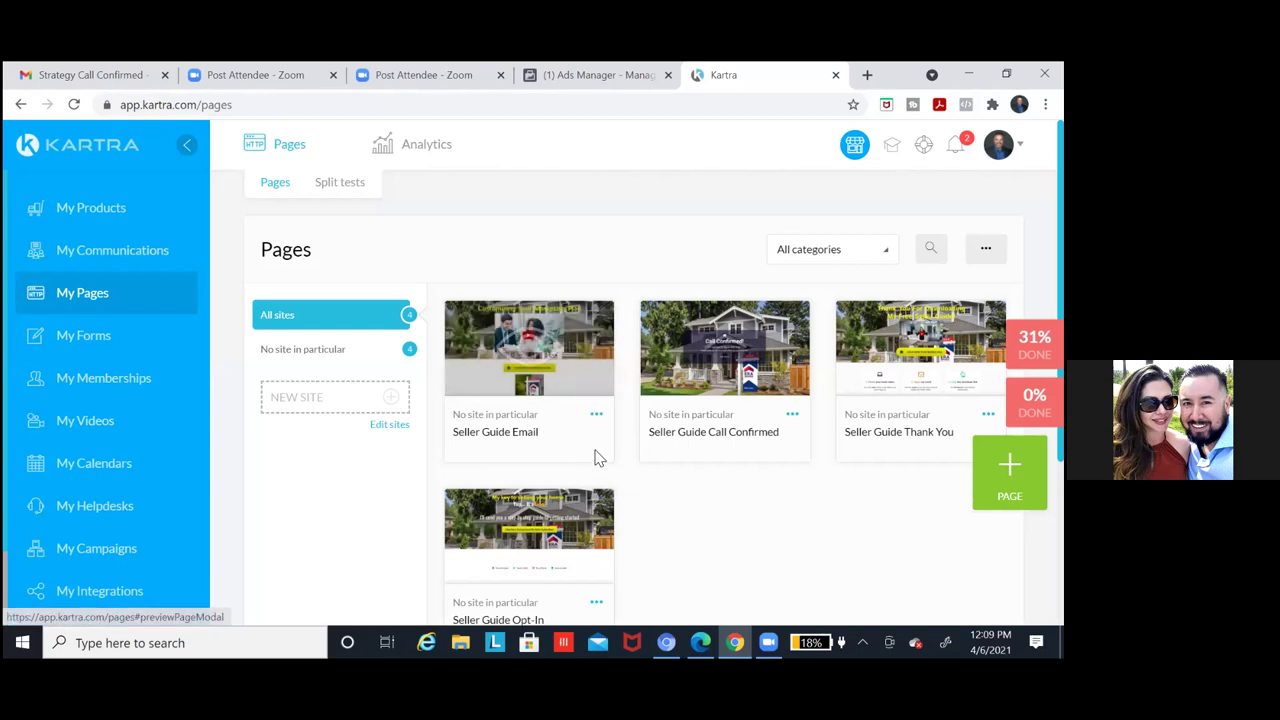
# Open the direct page link settings of the Seller Guide Opt-In page
pyautogui.moveTo(575, 397)
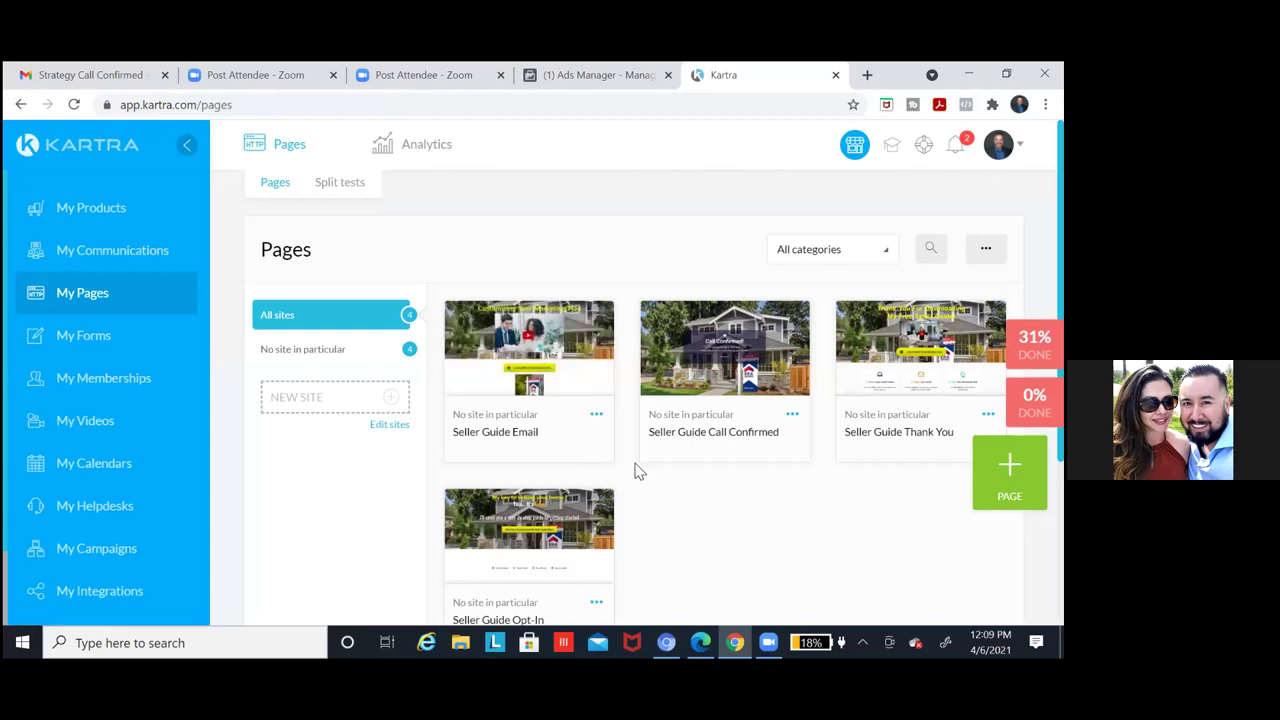
pyautogui.moveTo(591, 543)
pyautogui.scroll(-1, 591, 549)
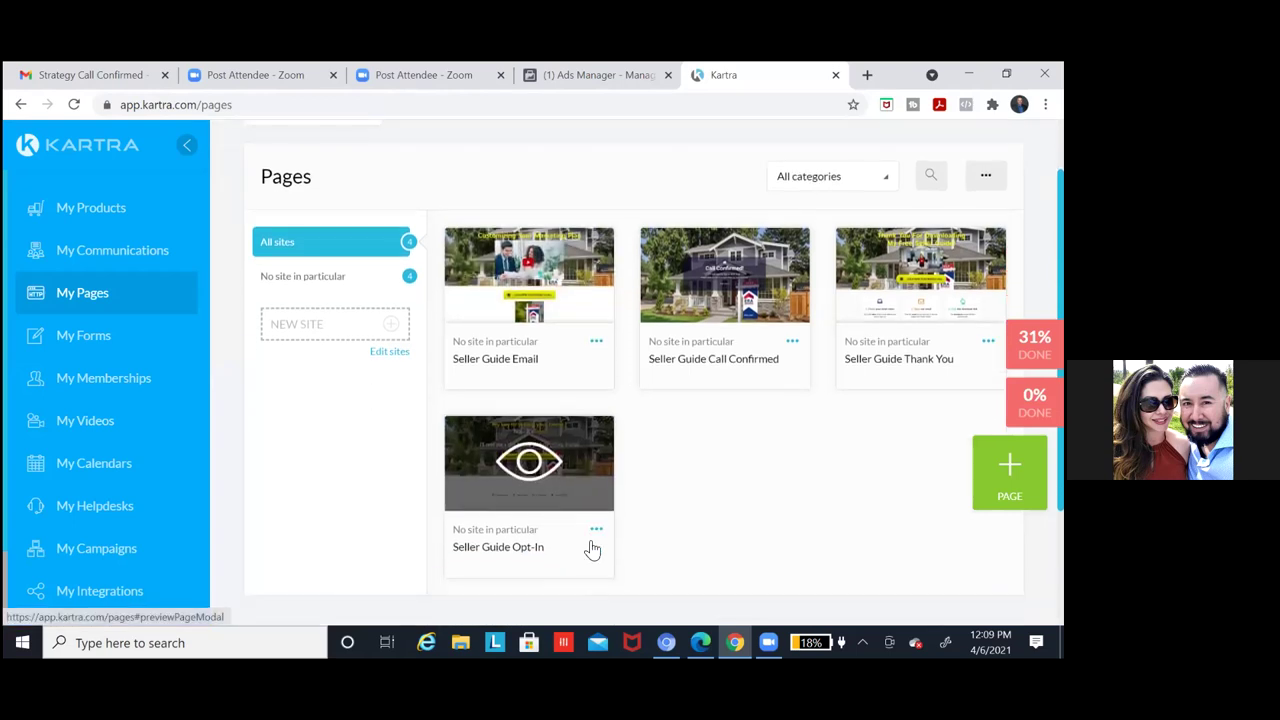
pyautogui.click(596, 530)
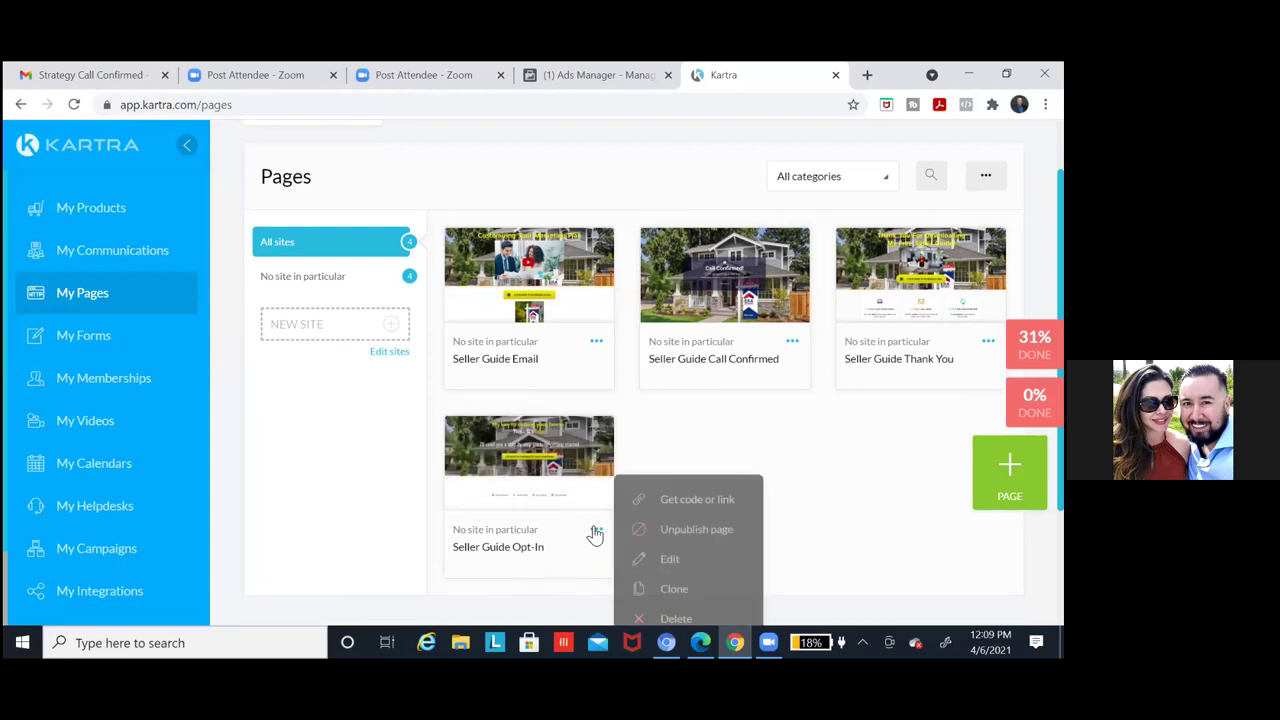
pyautogui.click(703, 507)
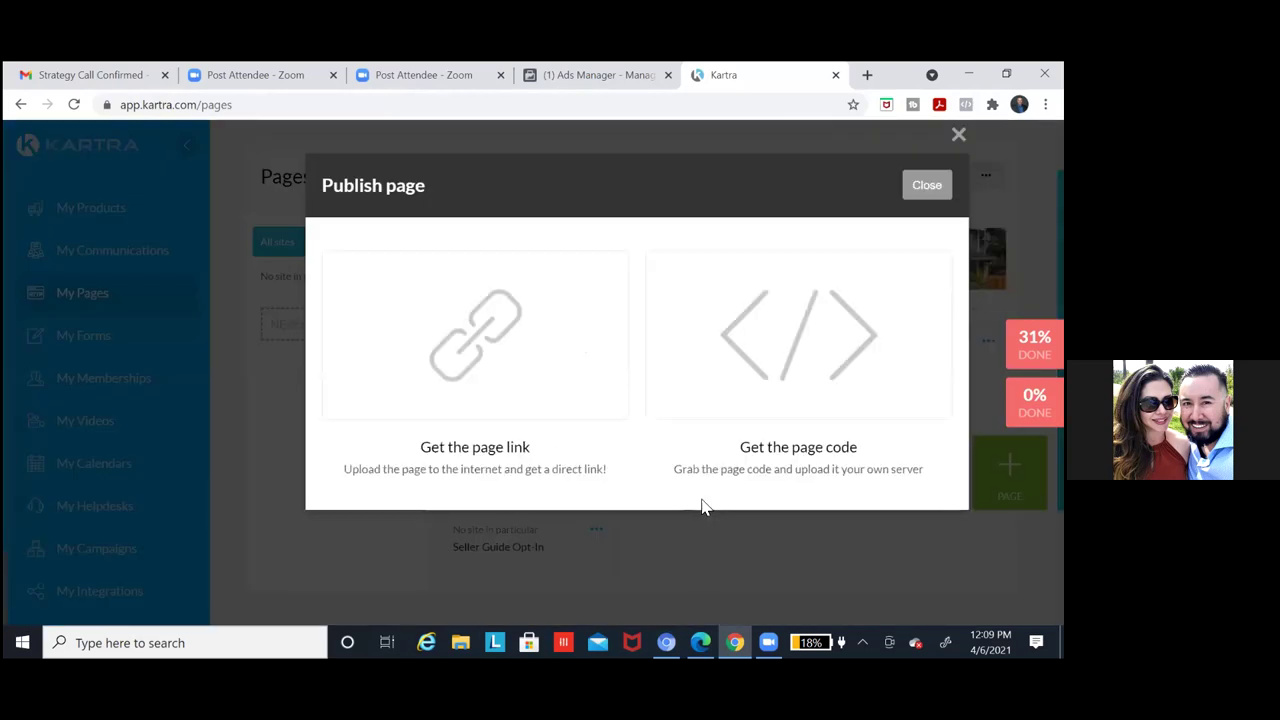
pyautogui.click(523, 378)
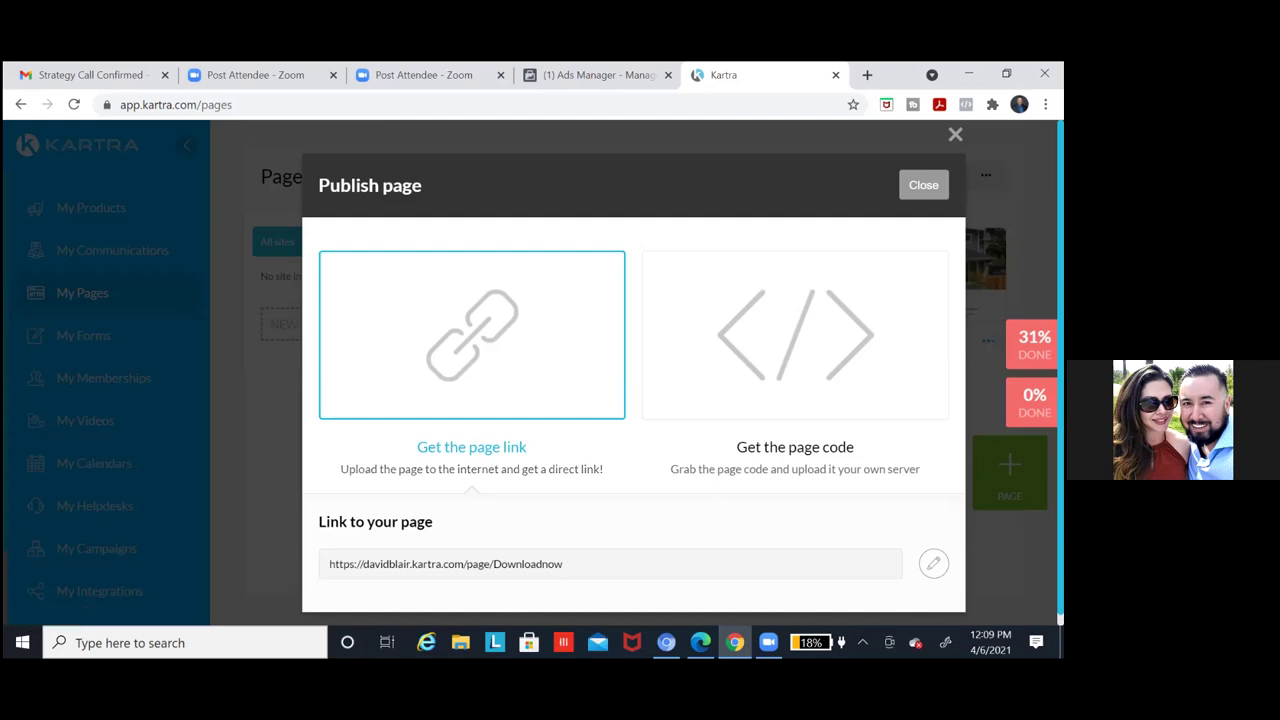
pyautogui.click(933, 563)
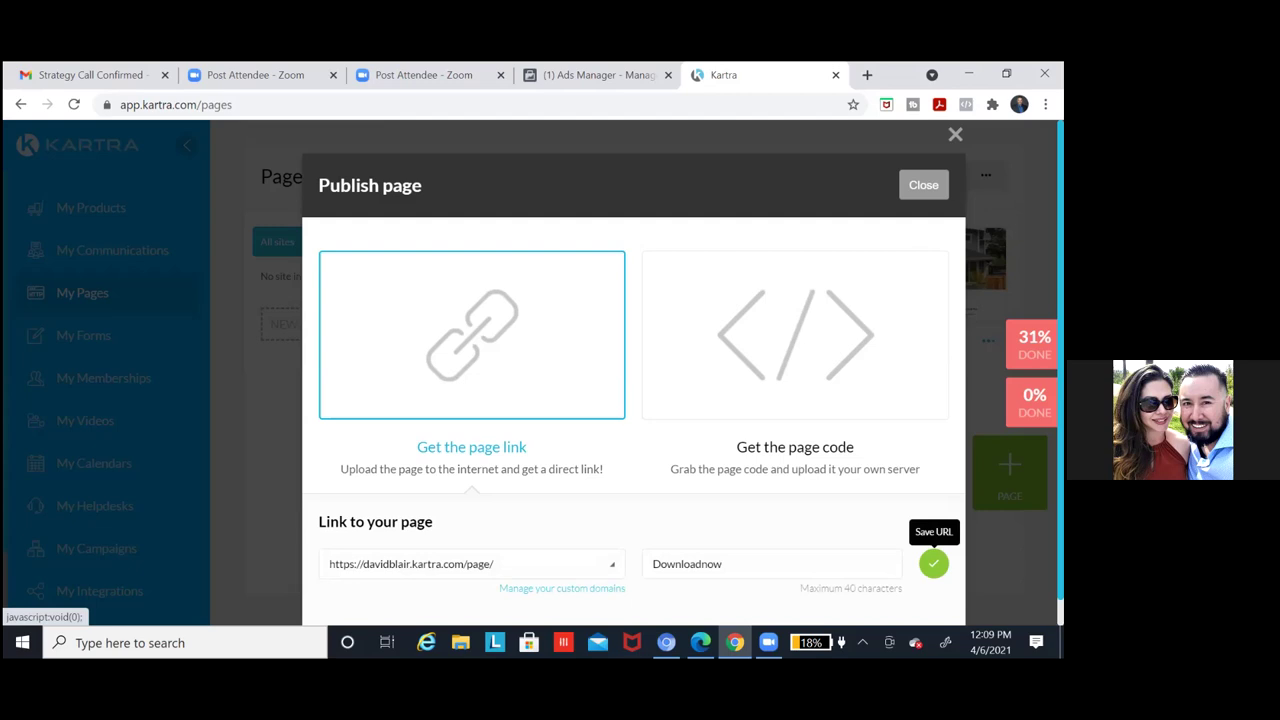
pyautogui.click(612, 571)
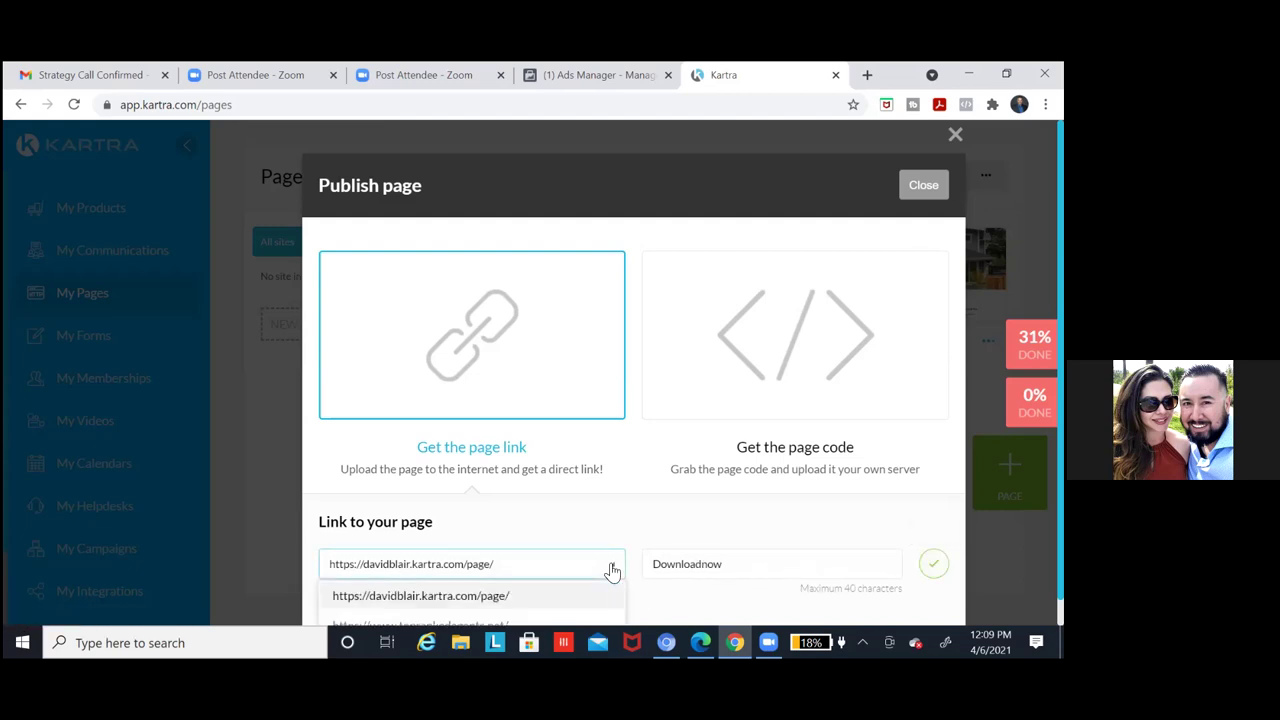
pyautogui.scroll(-1, 612, 571)
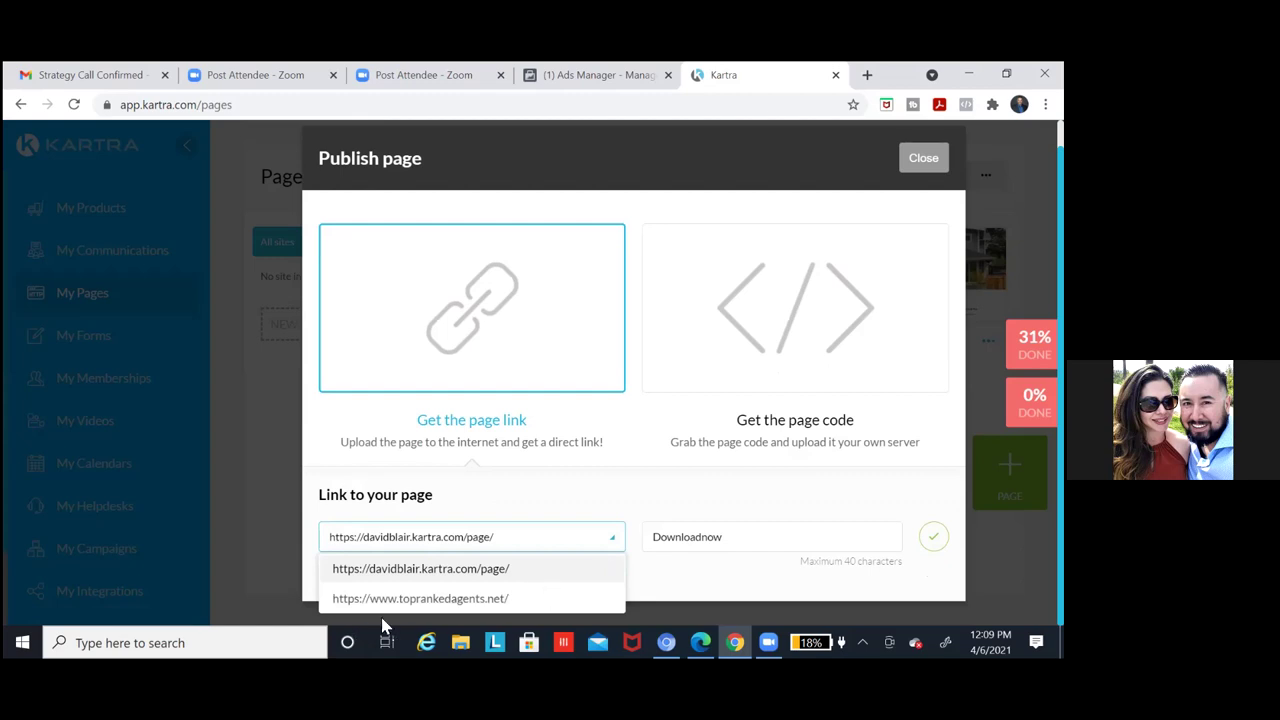
pyautogui.click(437, 598)
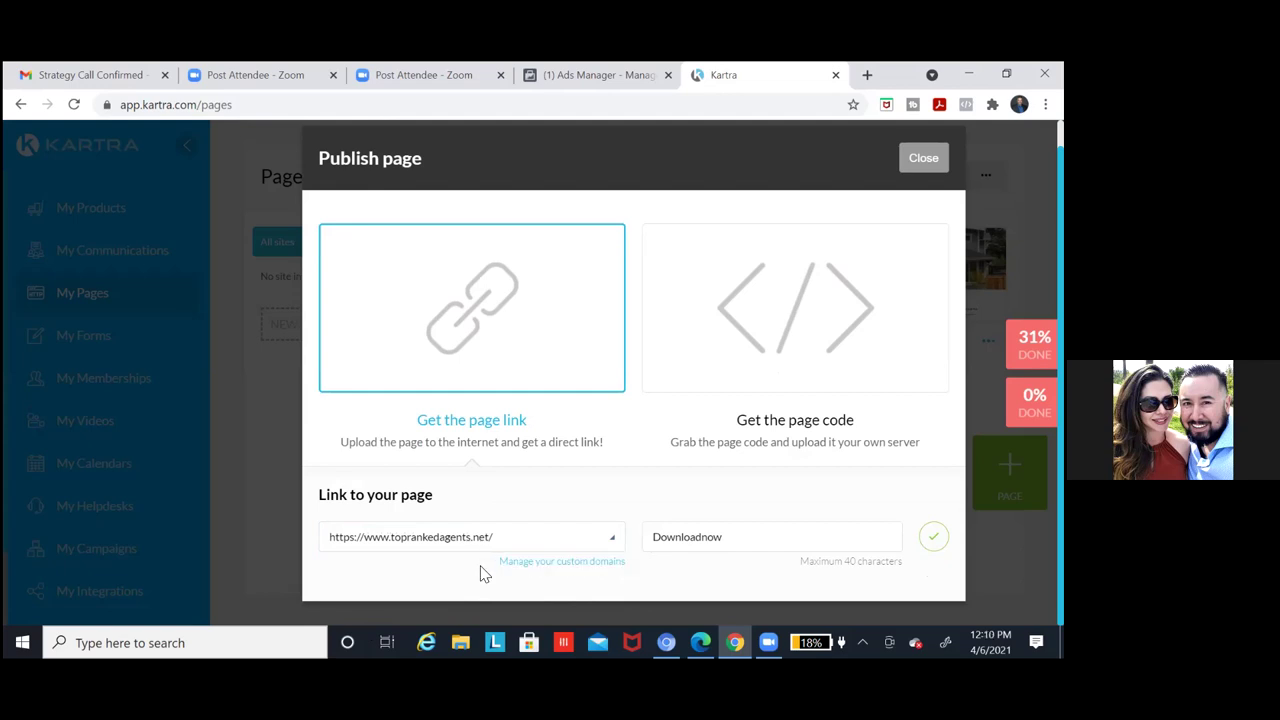
pyautogui.click(534, 543)
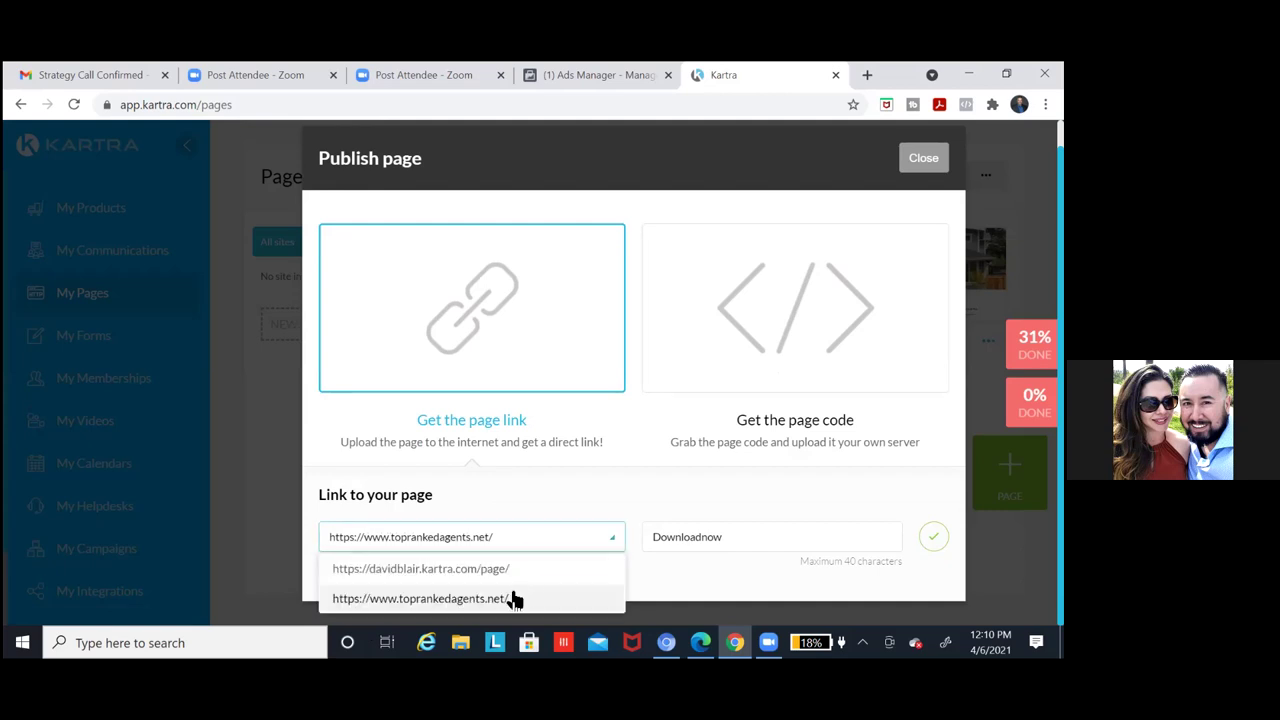
# Change the link's ending to lowercase downloadnow and save the URL
pyautogui.click(652, 540)
pyautogui.write('-')
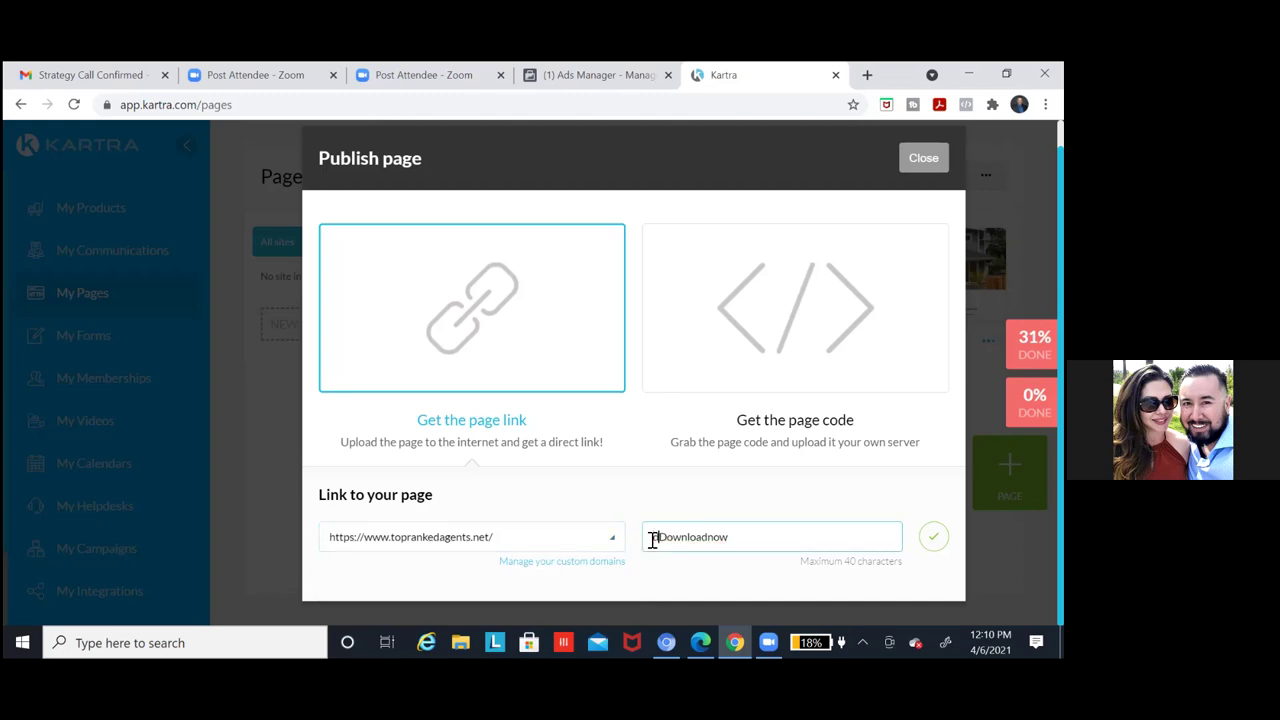
pyautogui.press('BackSpace')
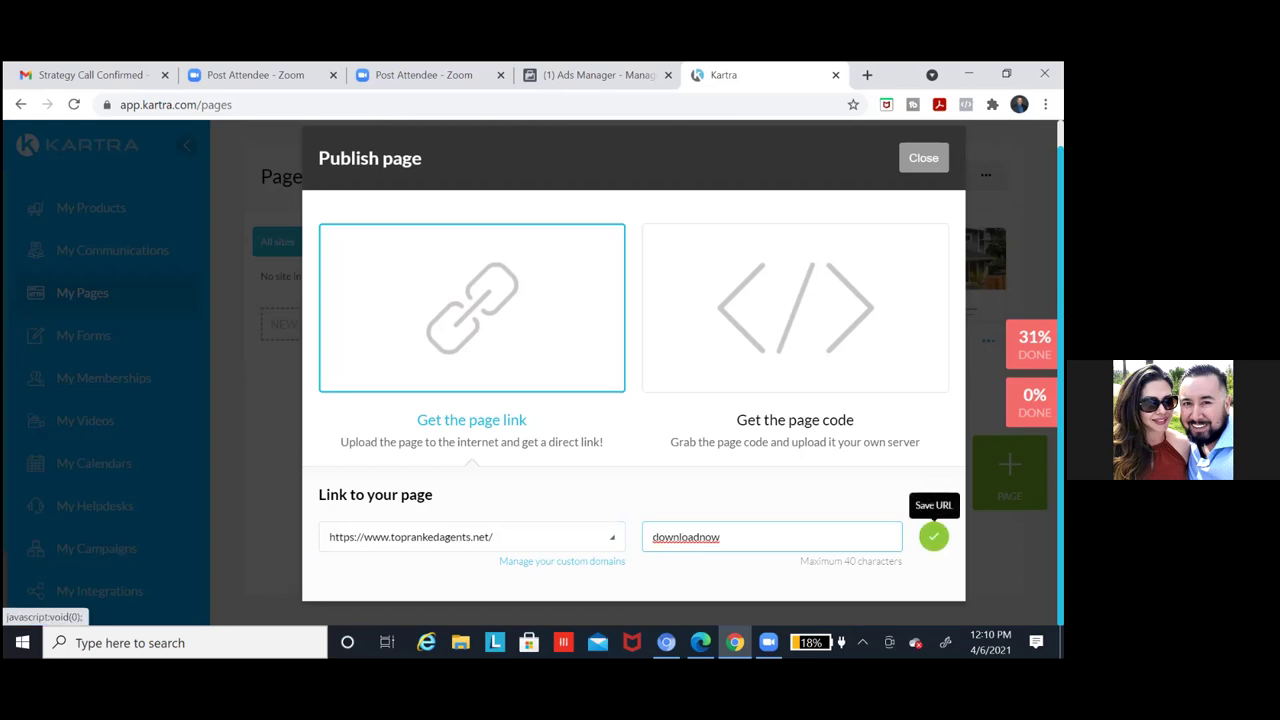
pyautogui.click(933, 537)
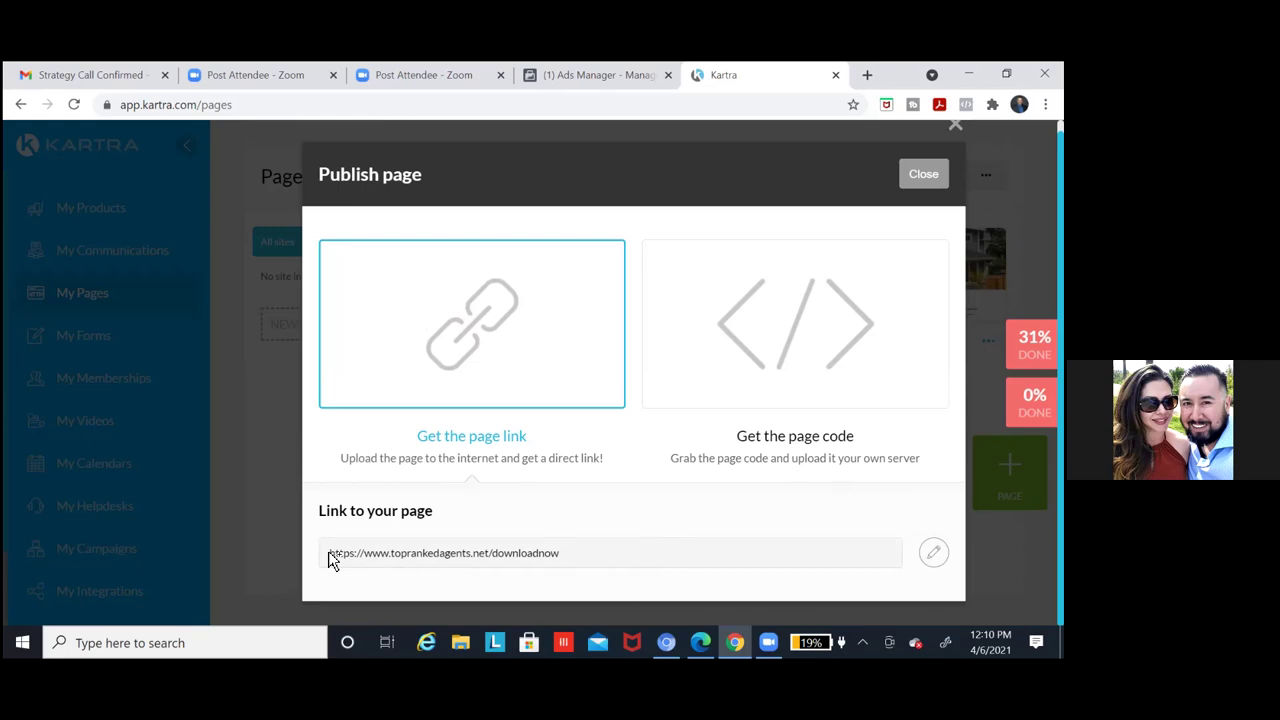
# Open the saved downloadnow link in a new browser tab and inspect its pixel with Facebook Pixel Helper
pyautogui.moveTo(333, 560); pyautogui.dragTo(600, 583)
pyautogui.hotkey('ctrl', 'c')
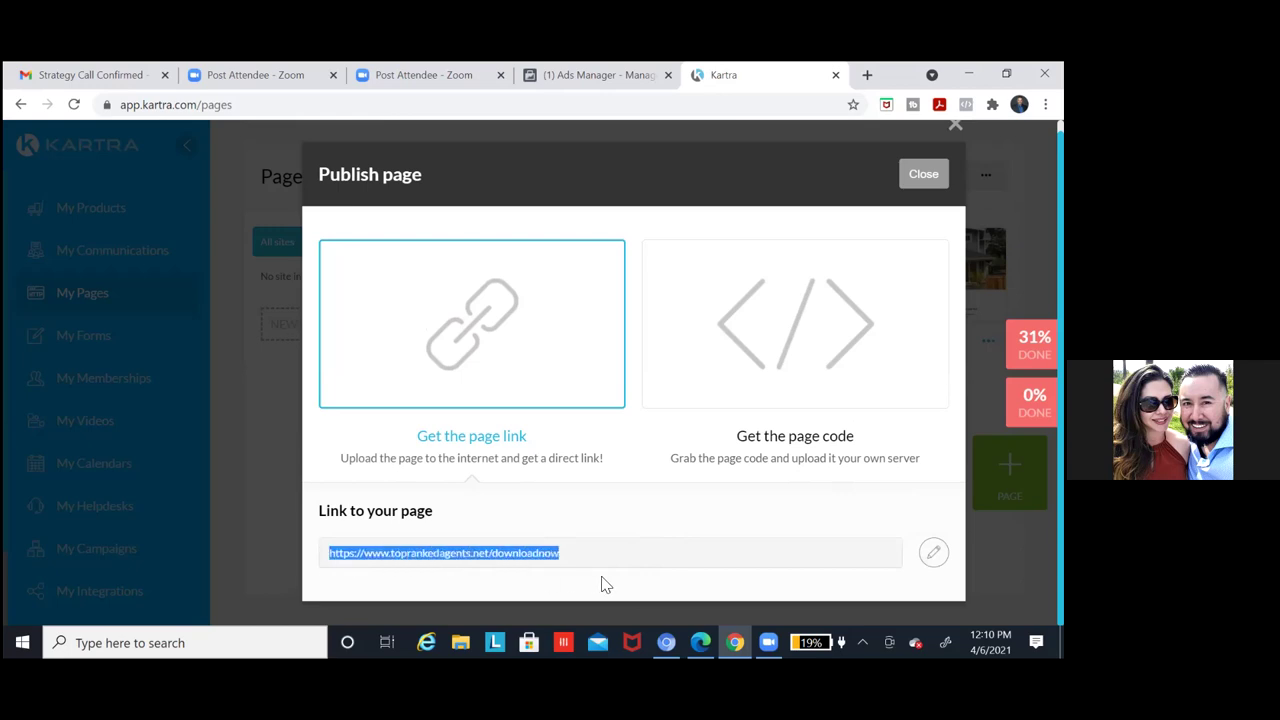
pyautogui.rightClick(260, 104)
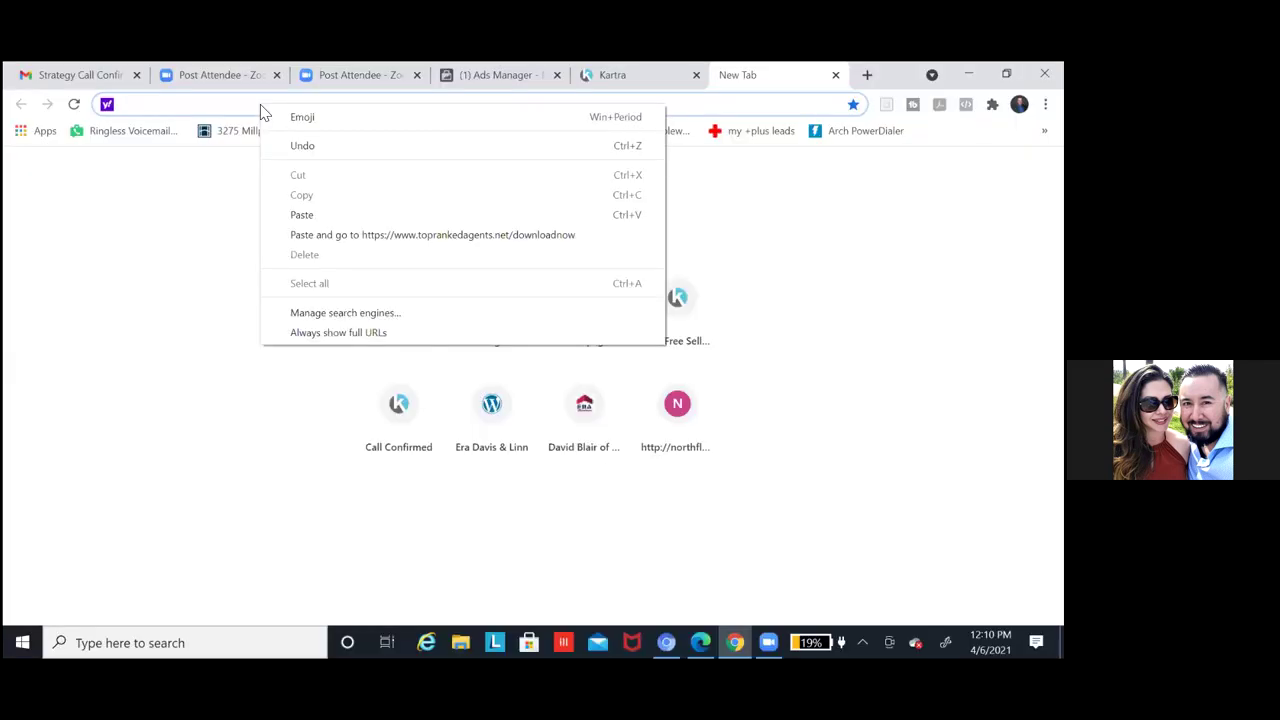
pyautogui.click(371, 240)
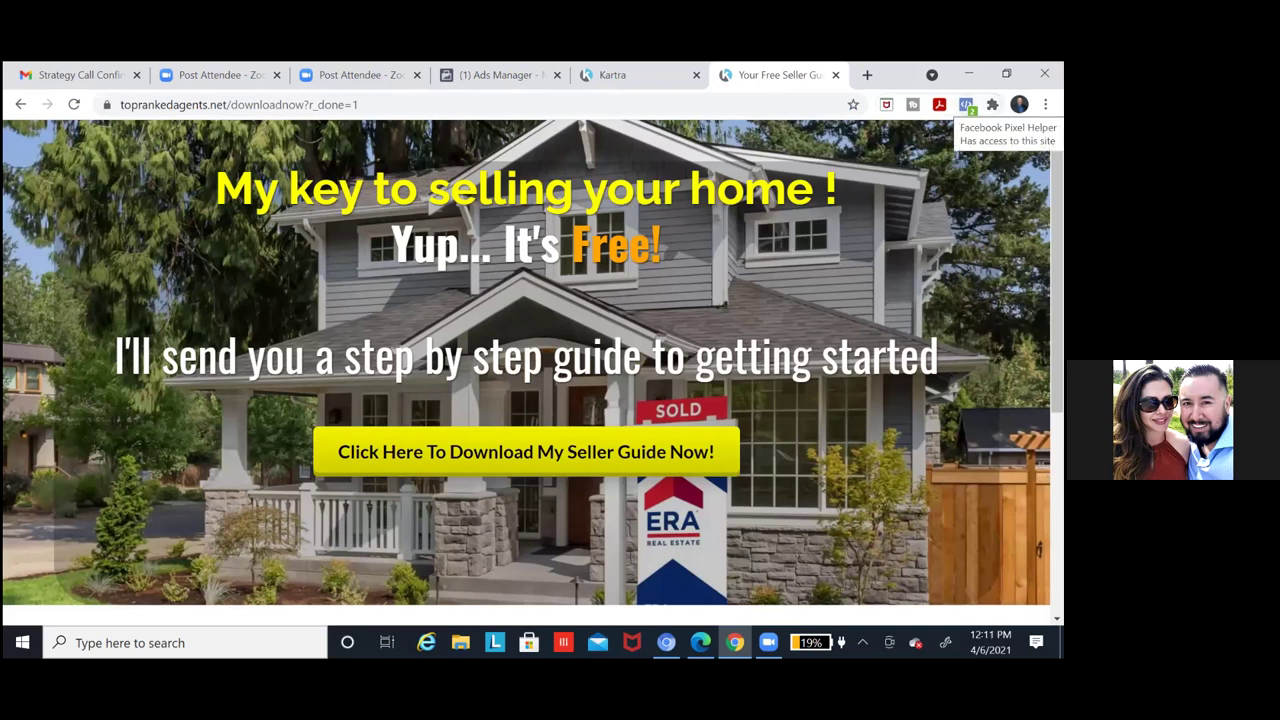
pyautogui.click(966, 104)
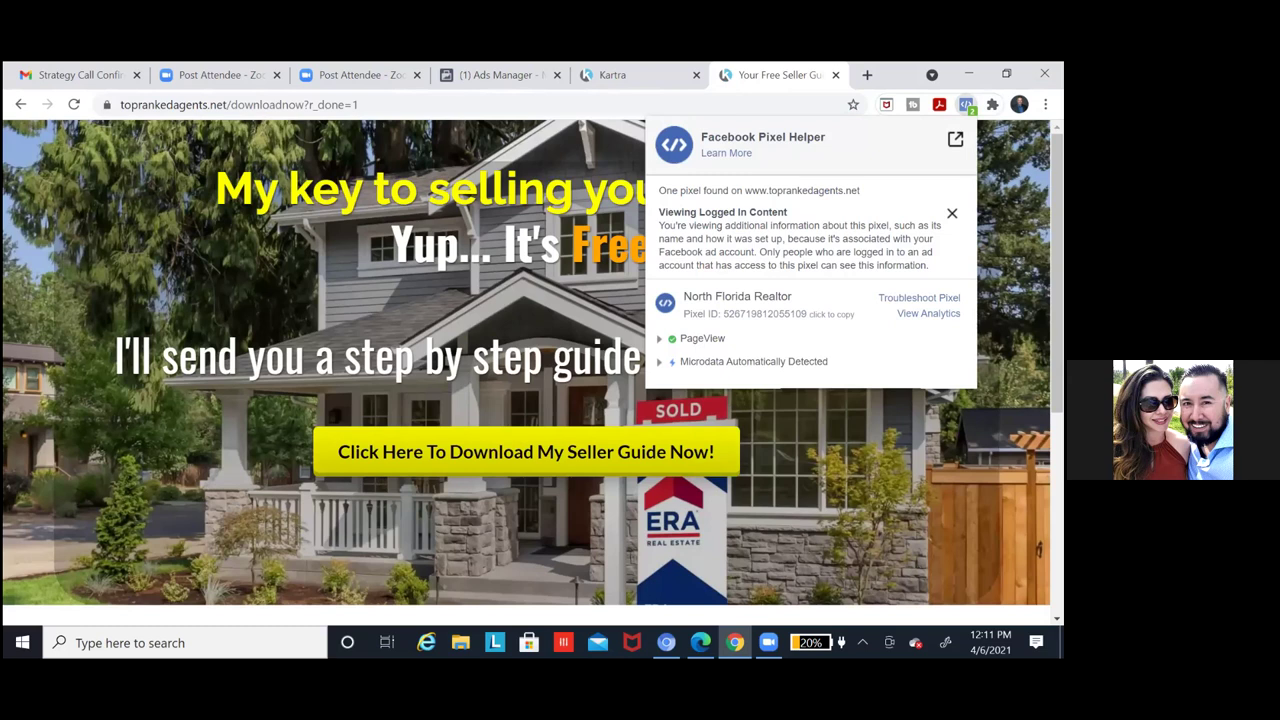
# Return to the Kartra pages list and open the direct link settings of the Seller Guide Email page
pyautogui.click(631, 78)
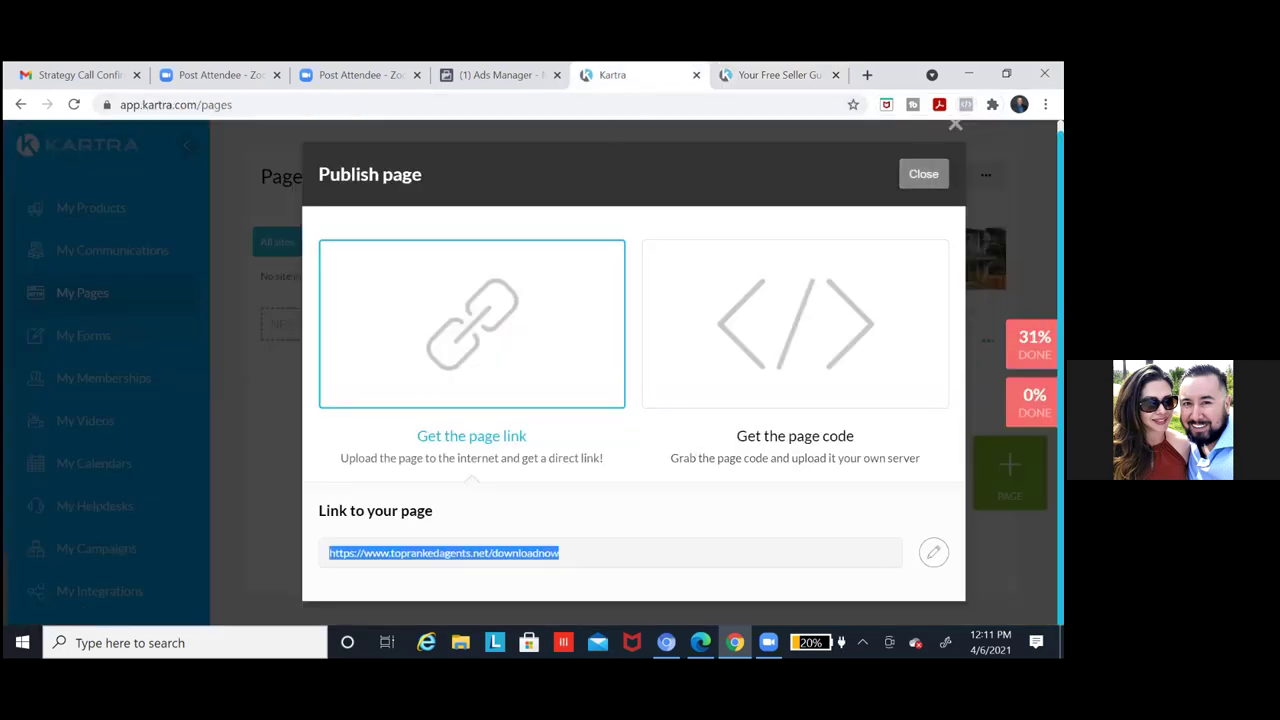
pyautogui.click(923, 174)
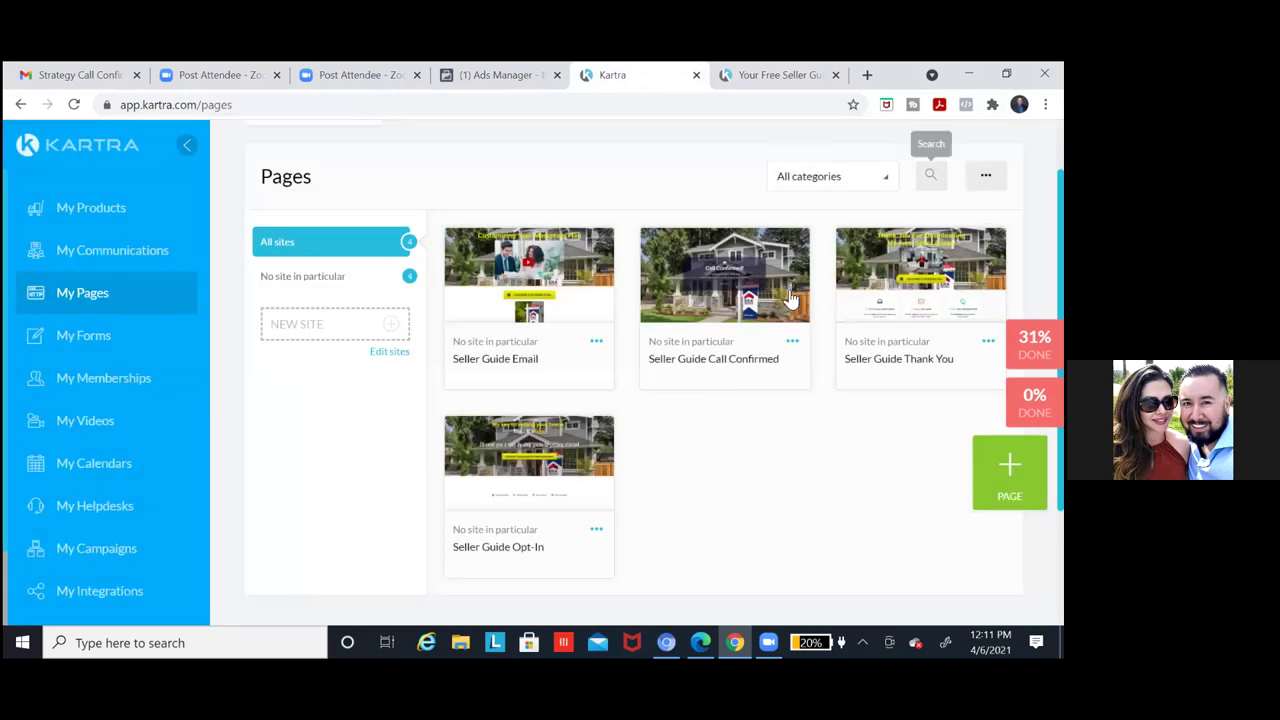
pyautogui.click(596, 343)
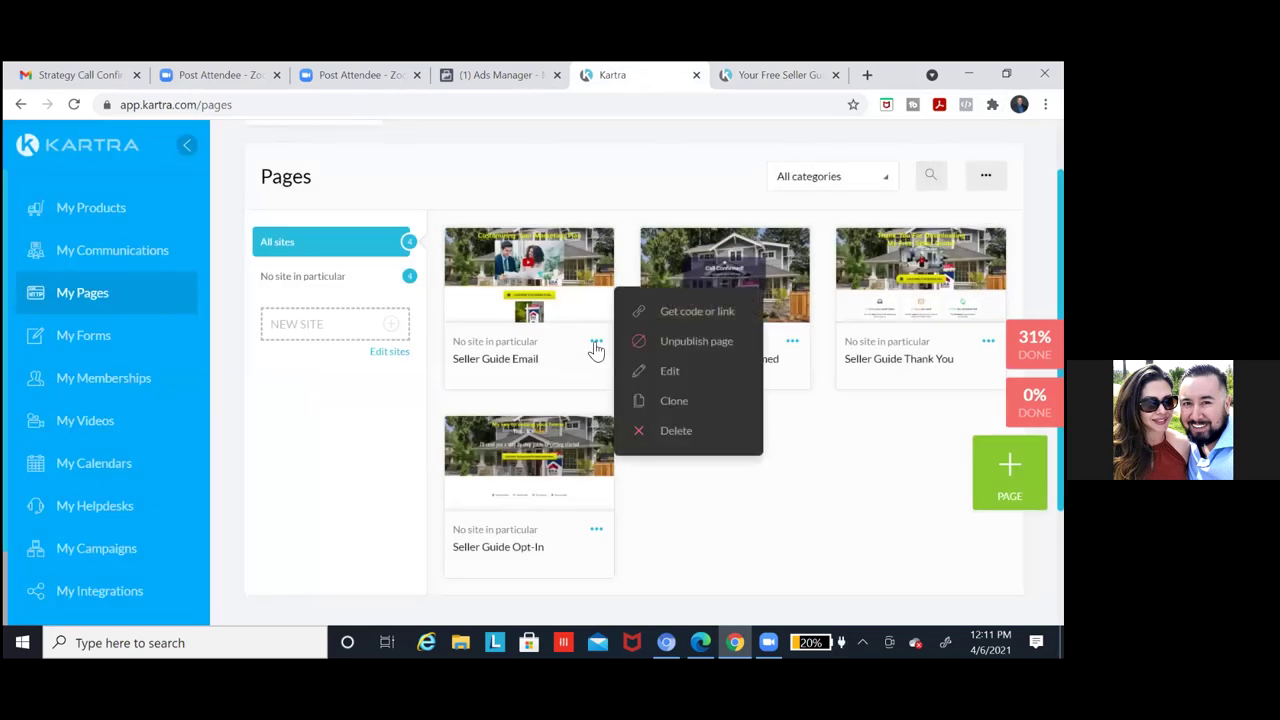
pyautogui.click(700, 313)
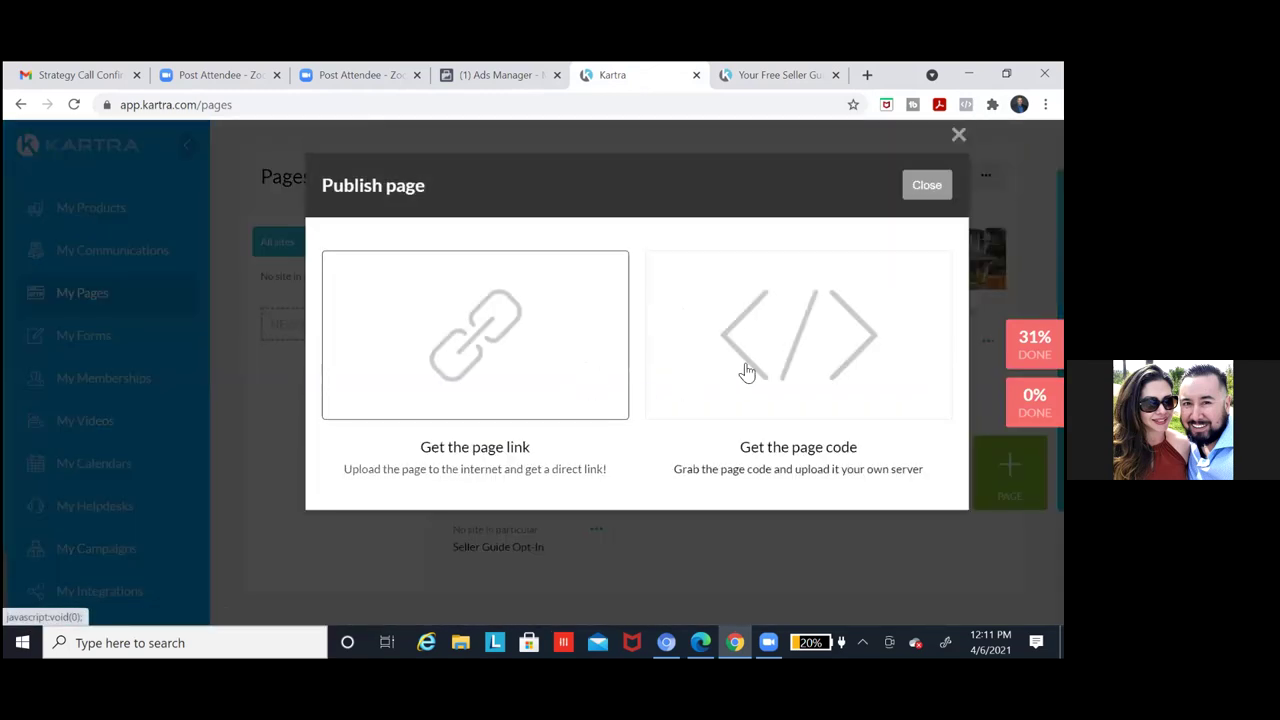
pyautogui.click(552, 374)
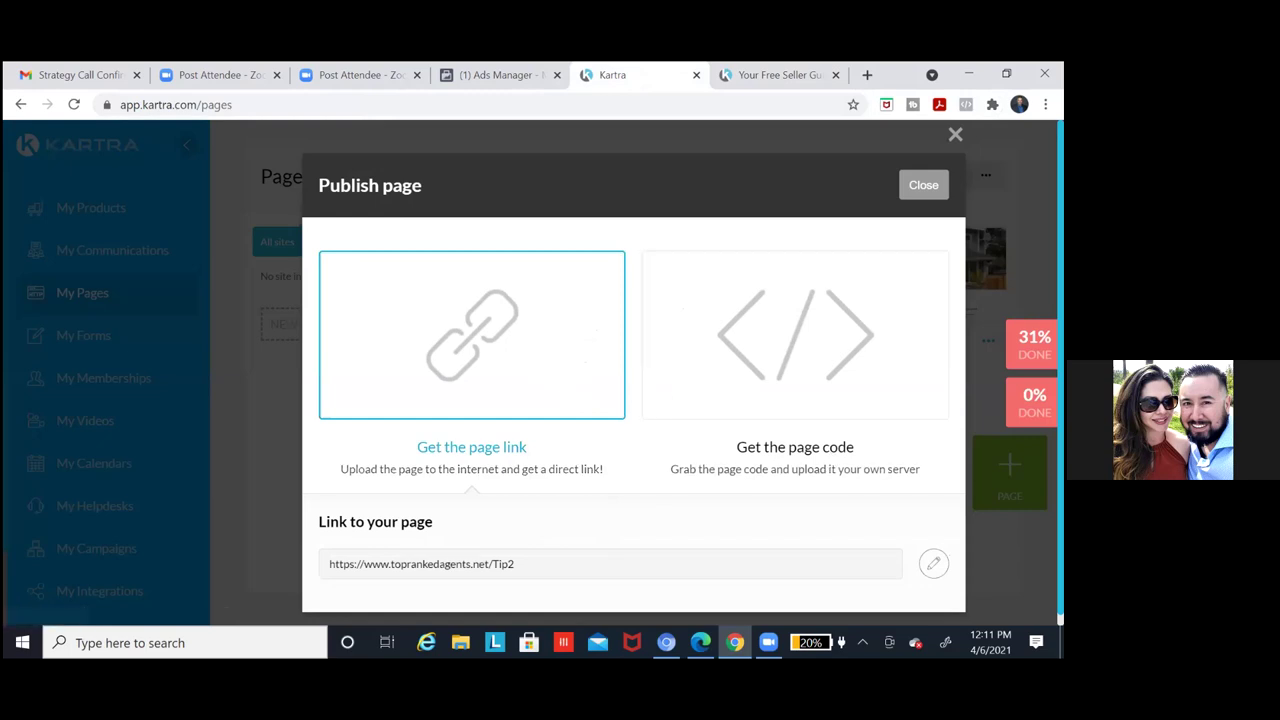
# Try to change the Seller Guide Email link's ending to lowercase tip2, then close the publish dialog without saving
pyautogui.click(933, 563)
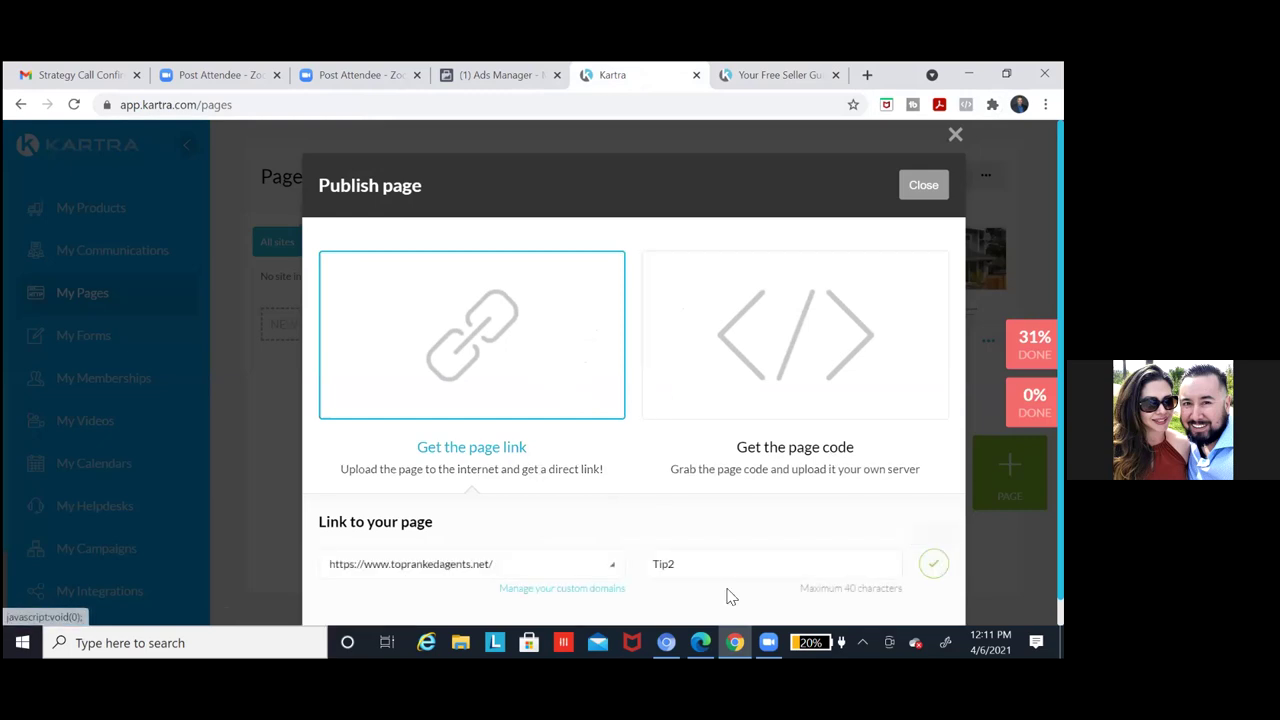
pyautogui.click(656, 562)
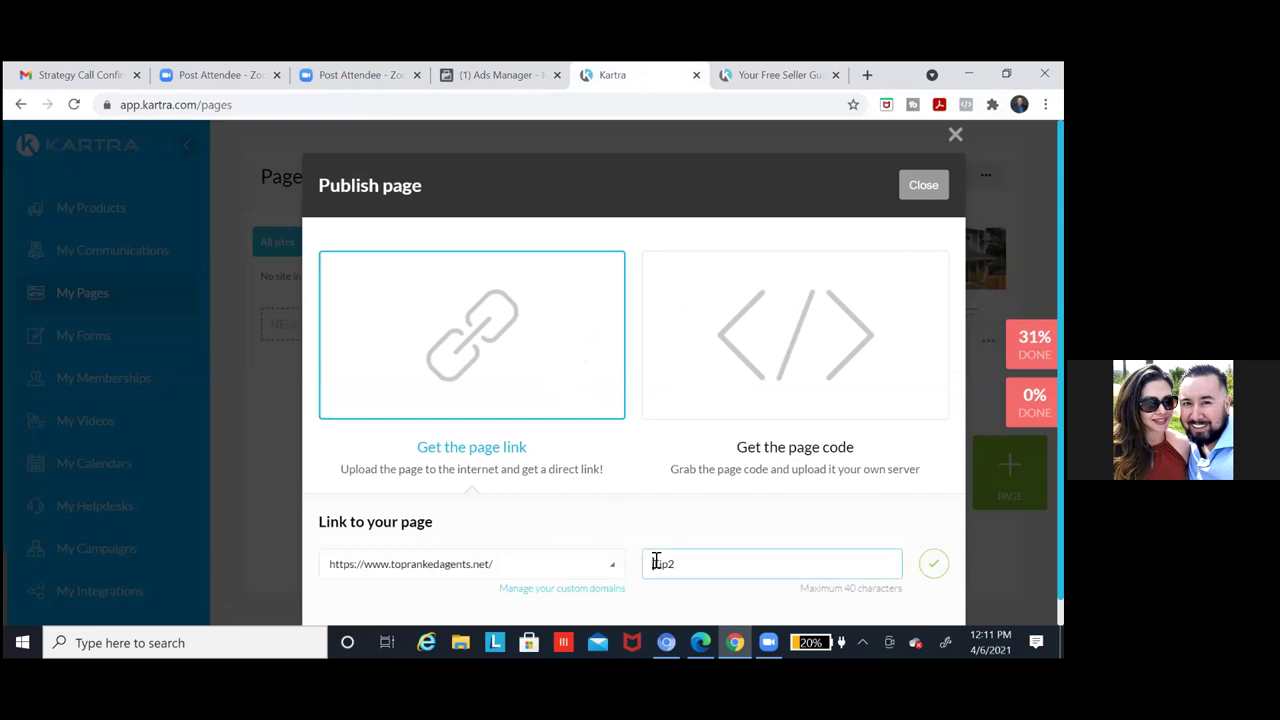
pyautogui.press('Delete')
pyautogui.write('t')
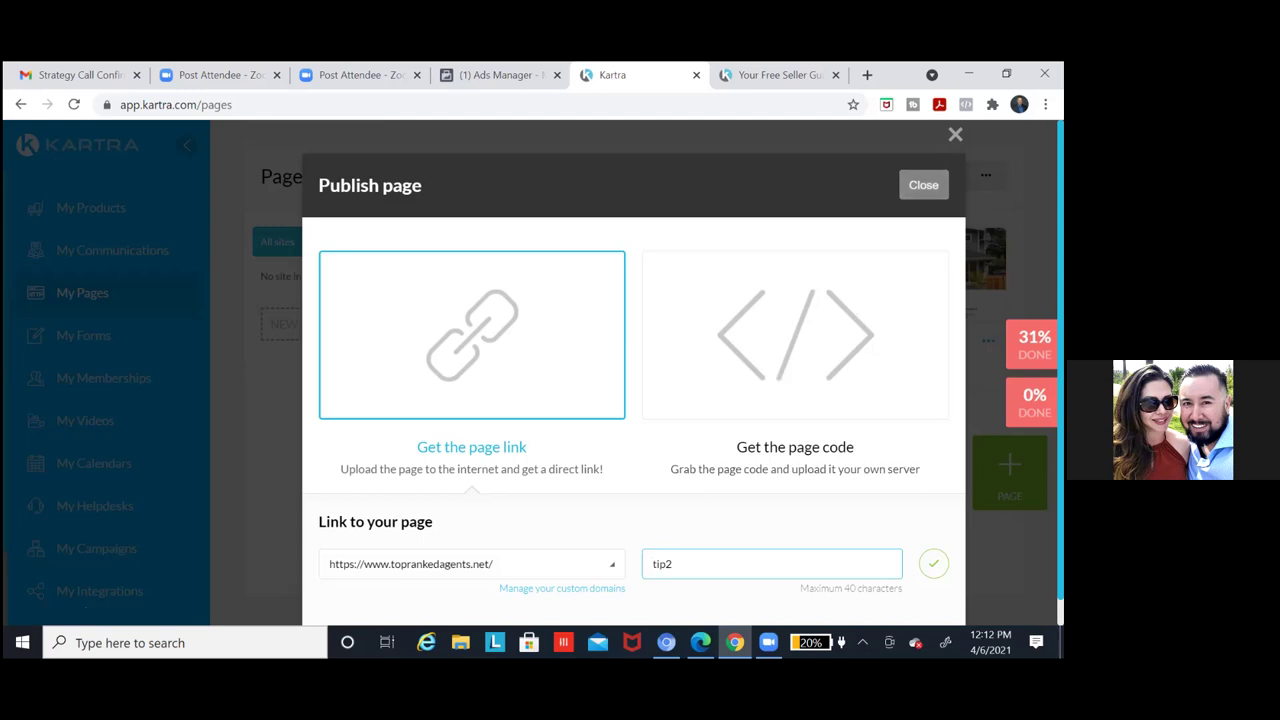
pyautogui.click(923, 185)
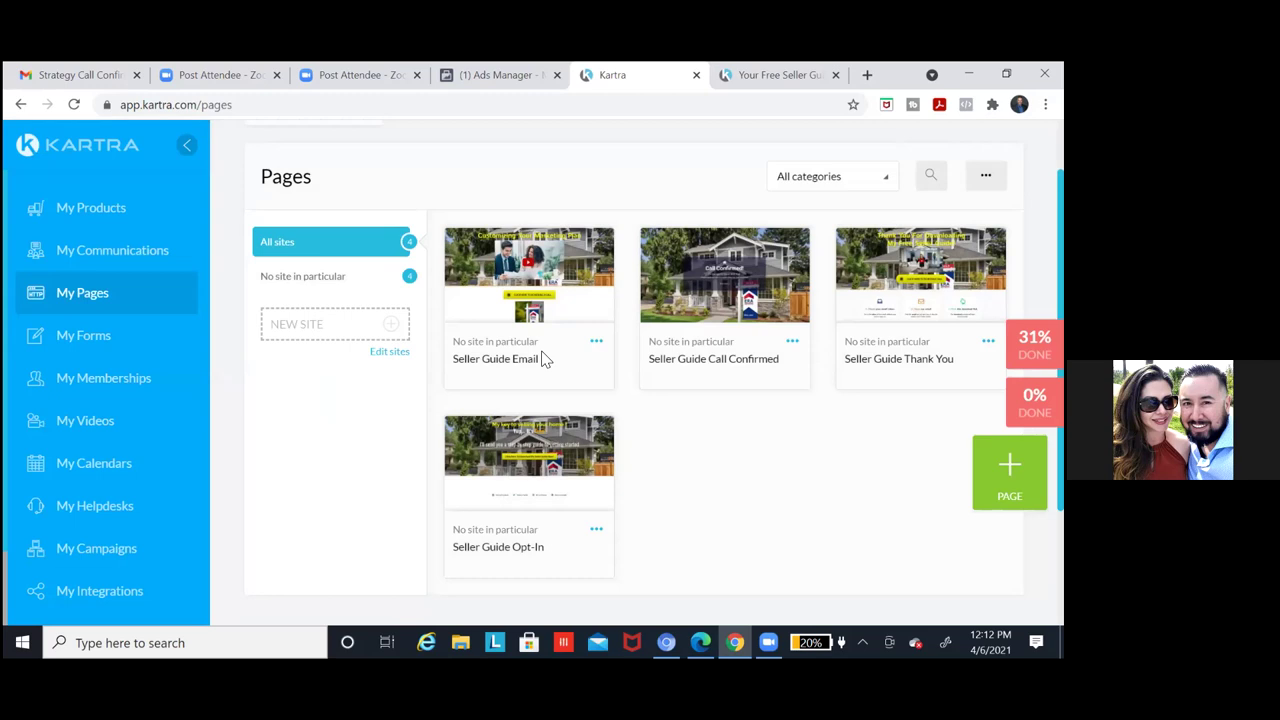
# Reopen the publish options of the Seller Guide Email page and show its direct link
pyautogui.click(597, 343)
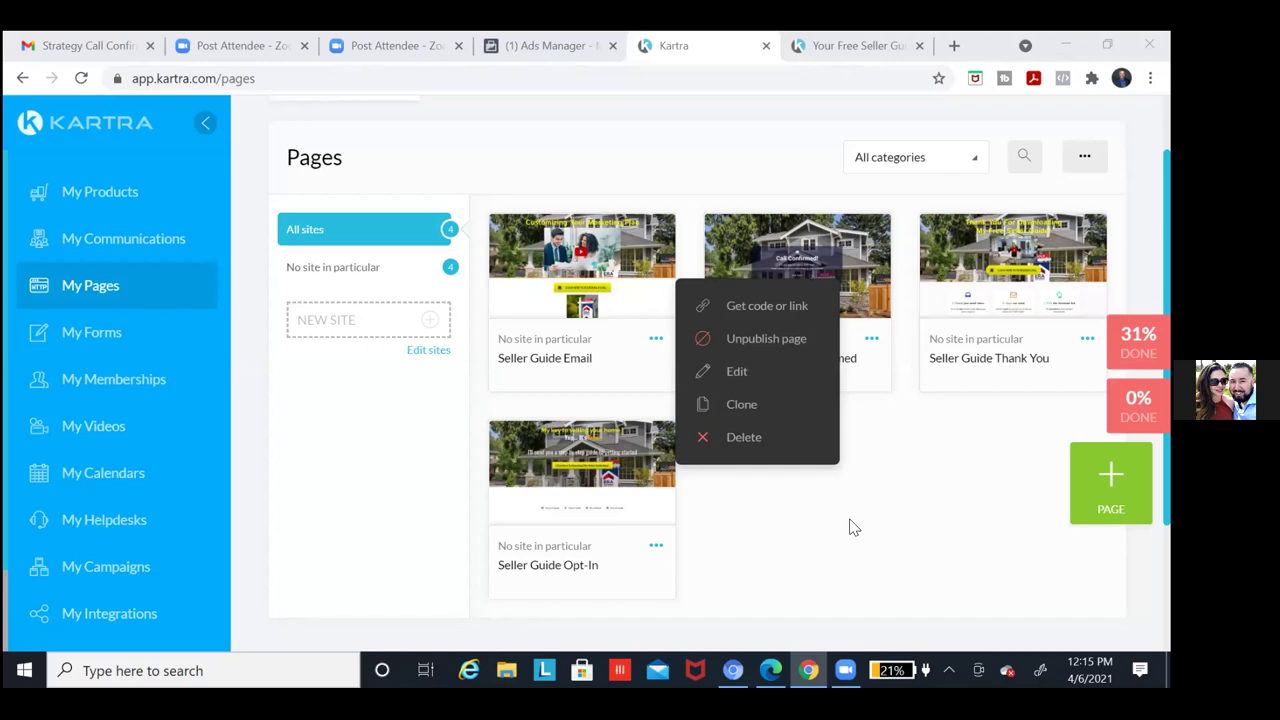
pyautogui.click(785, 313)
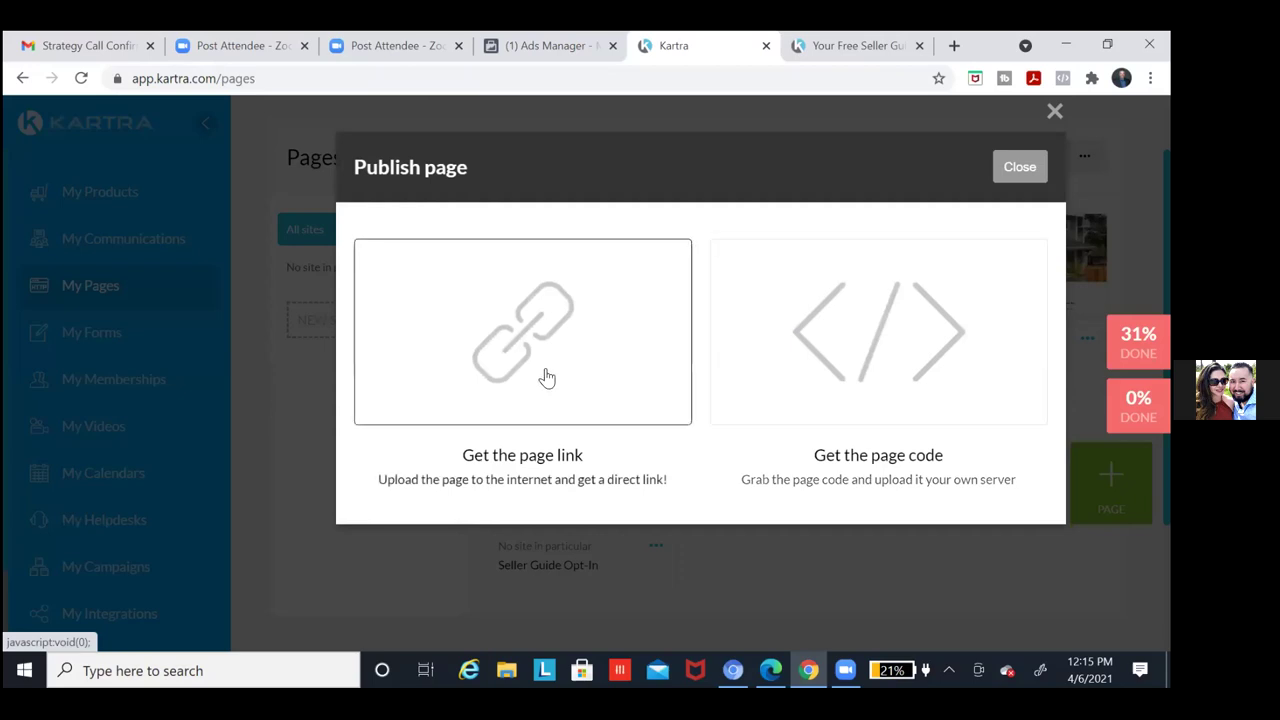
pyautogui.click(548, 377)
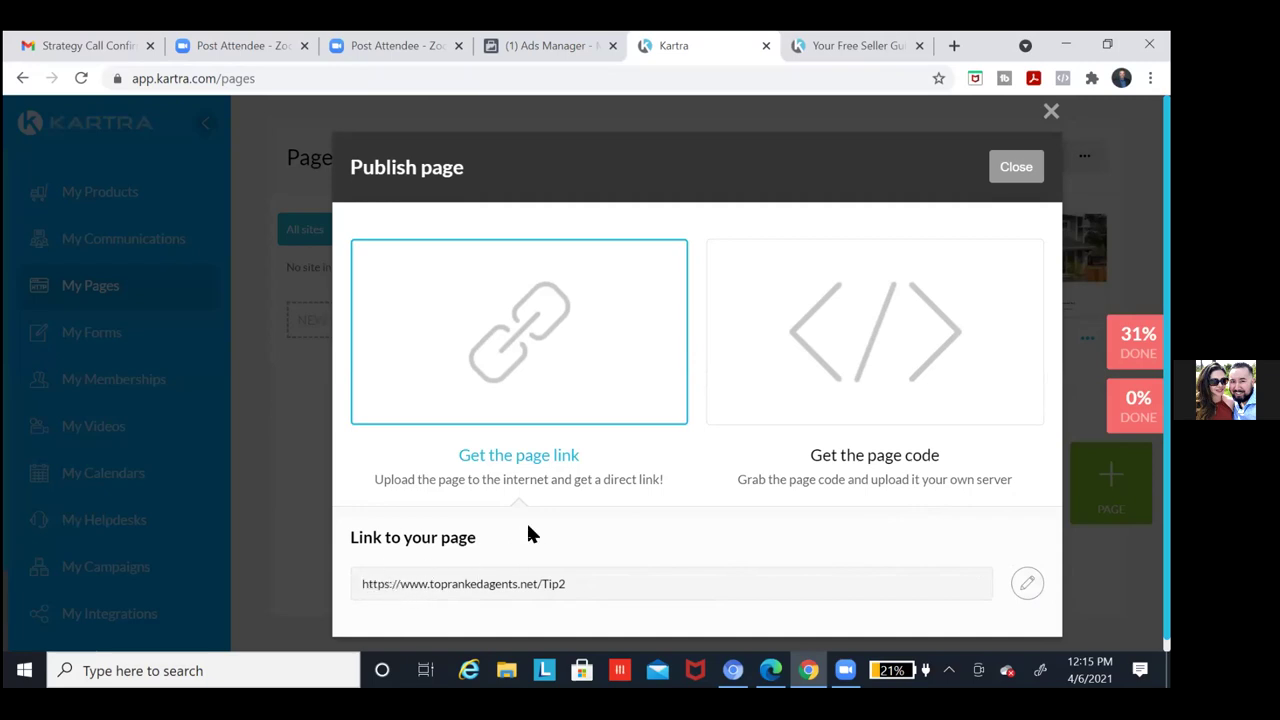
# Copy the Seller Guide Email page's full direct link ending in Tip2 from the publish dialog
pyautogui.moveTo(362, 588); pyautogui.dragTo(609, 594)
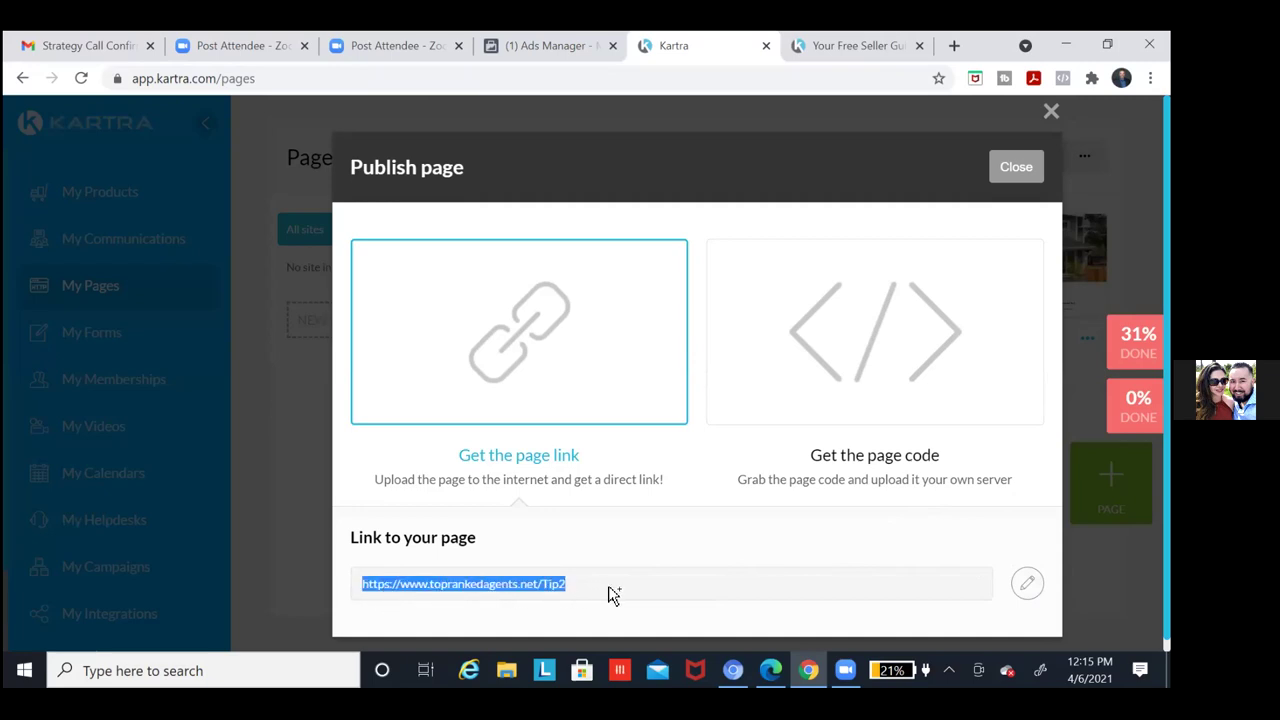
pyautogui.click(517, 588)
pyautogui.rightClick(517, 584)
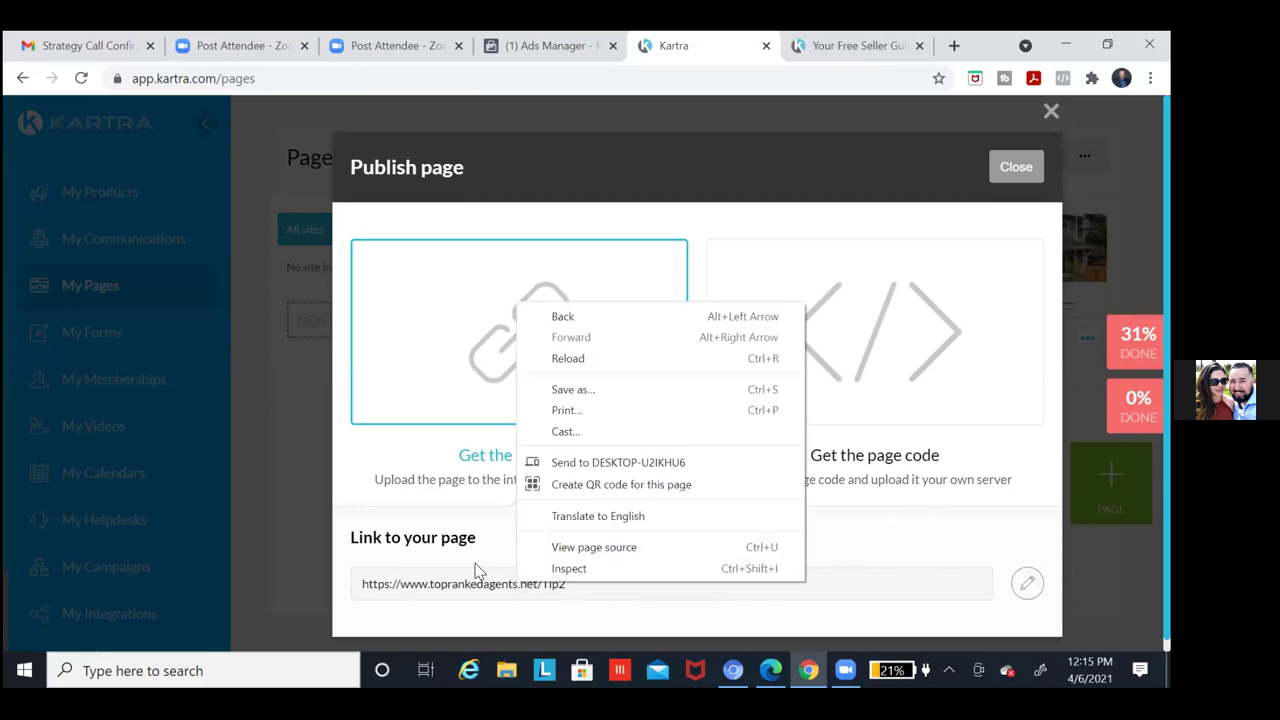
pyautogui.click(476, 570)
pyautogui.moveTo(362, 590); pyautogui.dragTo(535, 585)
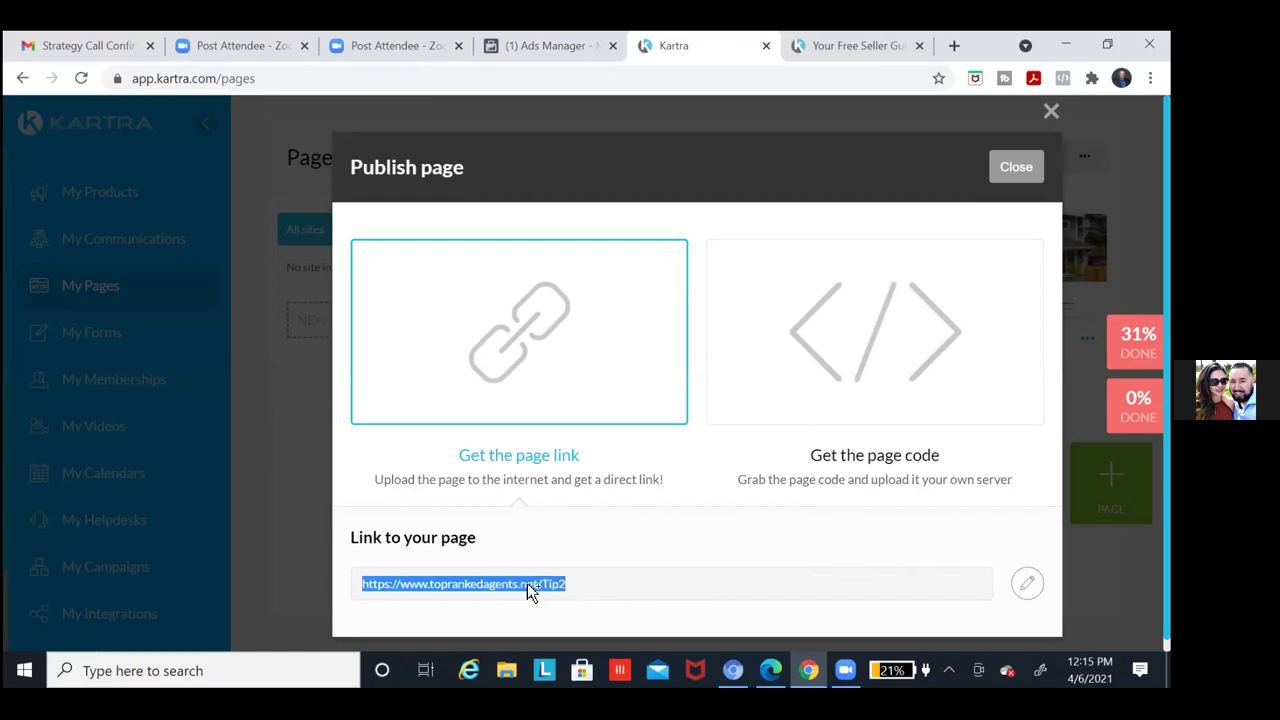
pyautogui.rightClick(529, 591)
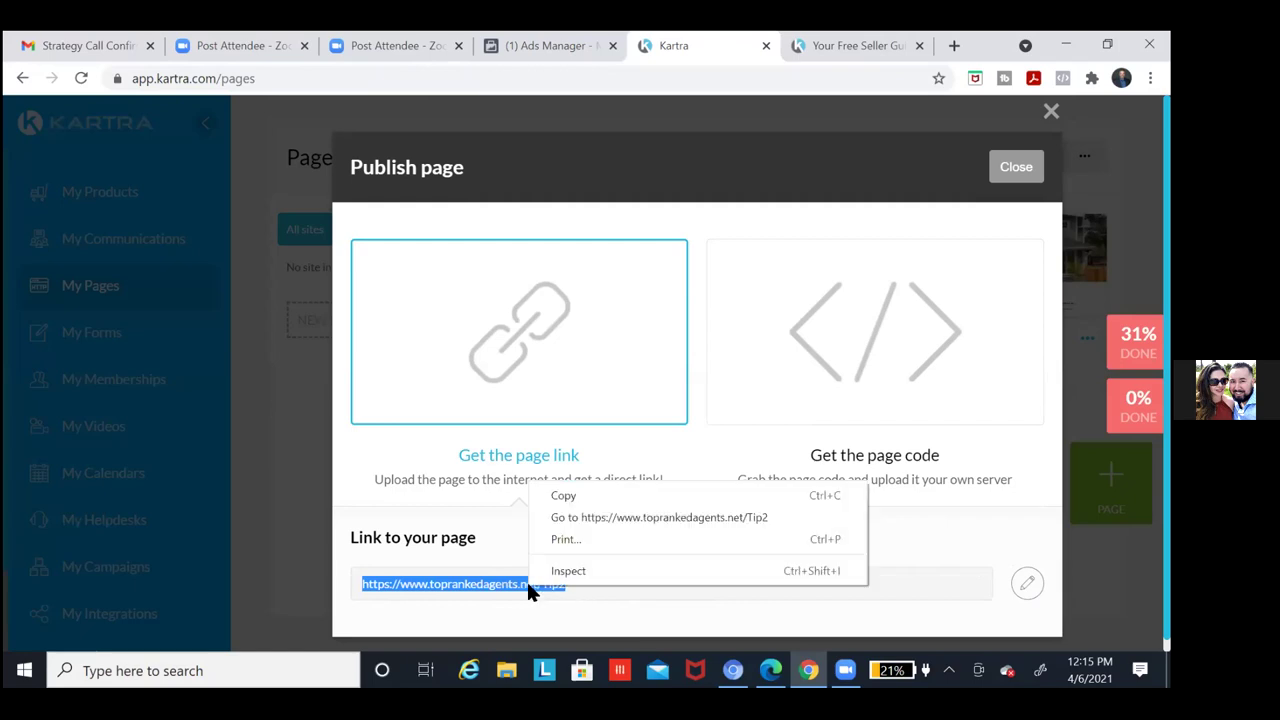
pyautogui.click(601, 496)
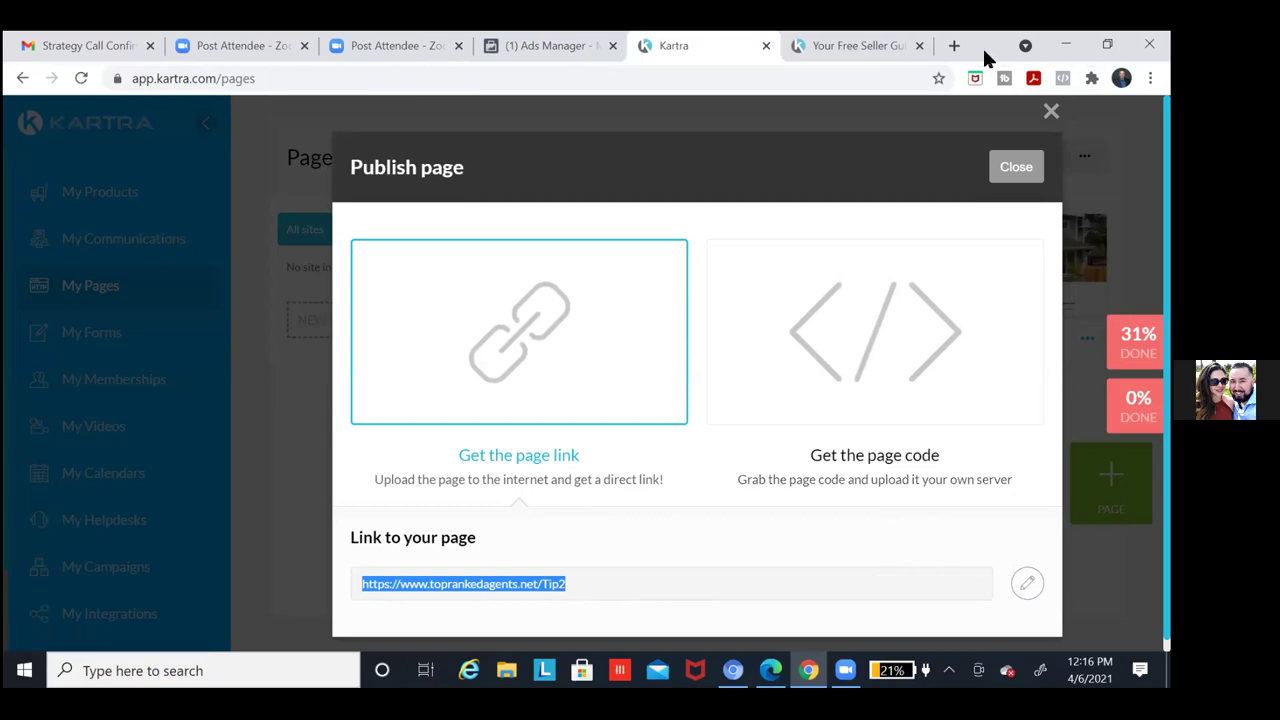
# Open the copied Tip2 link in a new browser tab and inspect its pixel with Facebook Pixel Helper
pyautogui.click(955, 50)
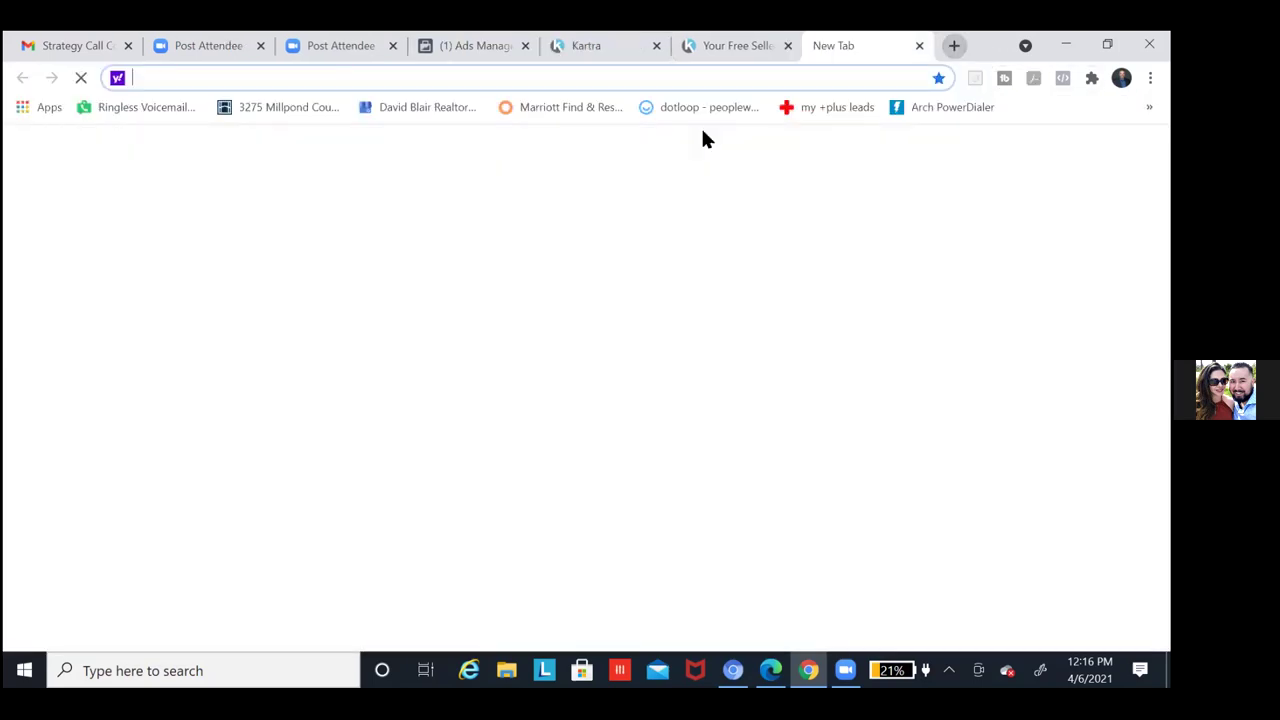
pyautogui.rightClick(396, 84)
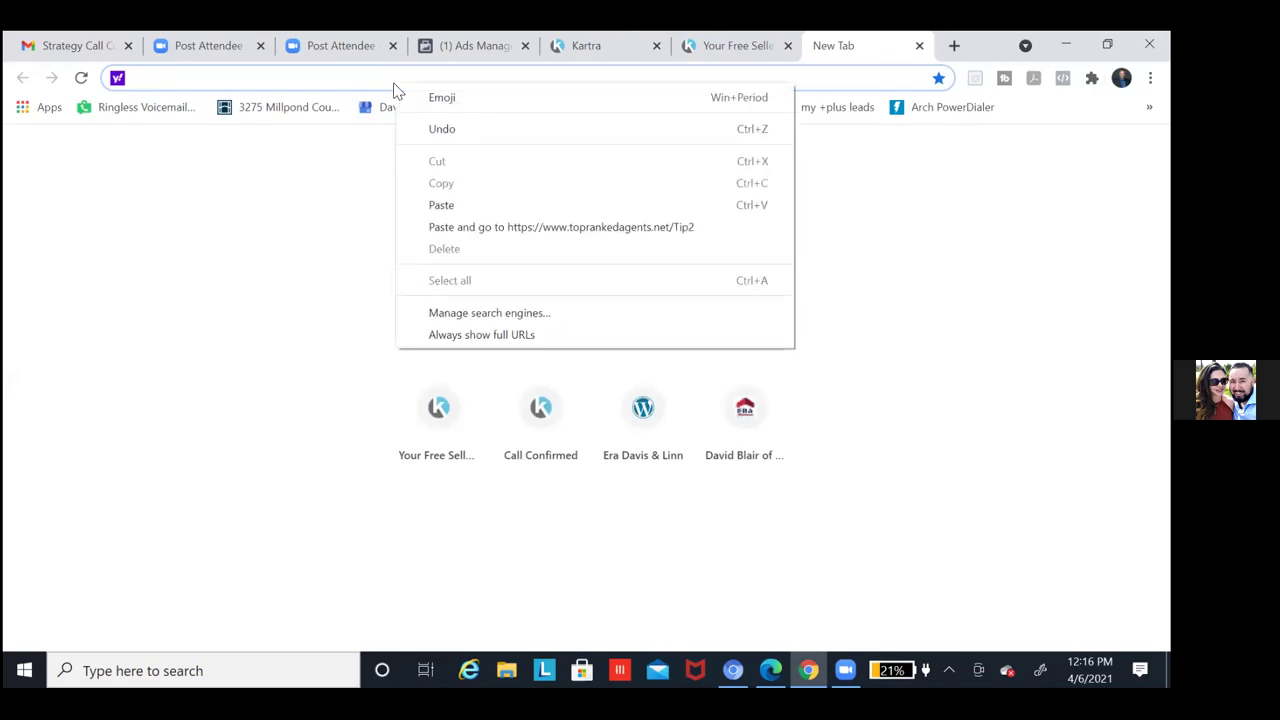
pyautogui.click(475, 227)
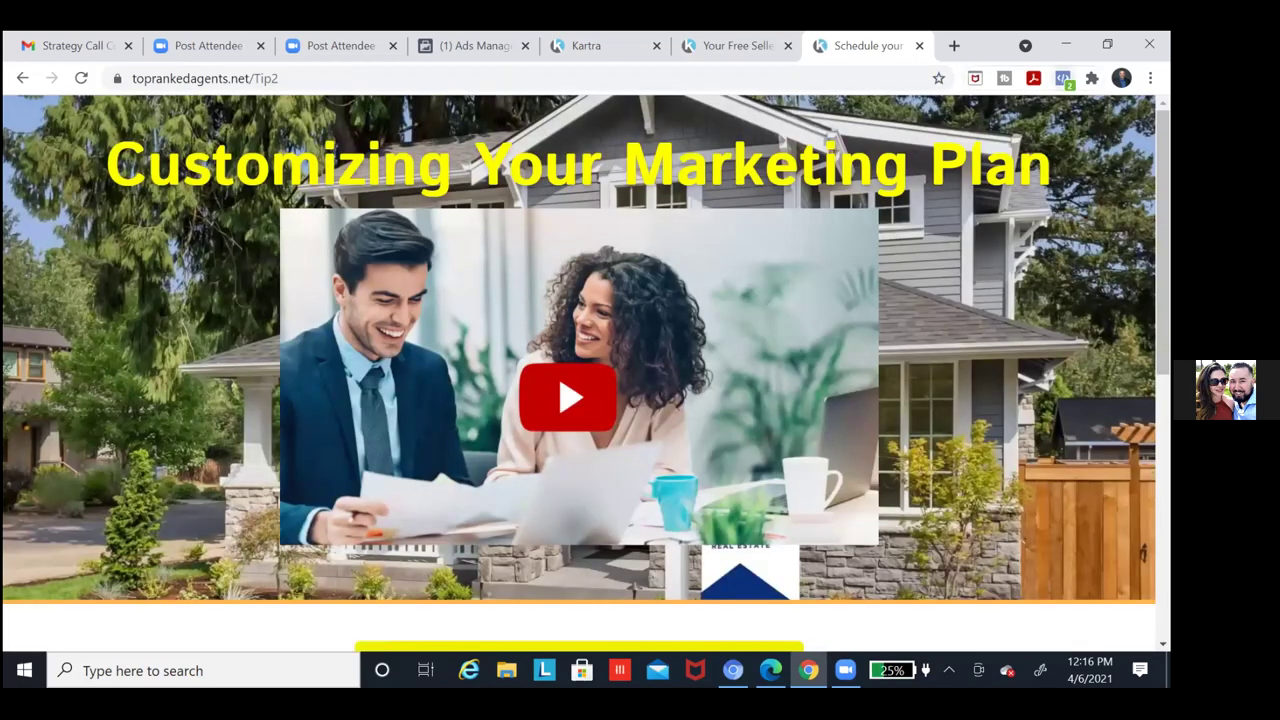
pyautogui.click(1063, 78)
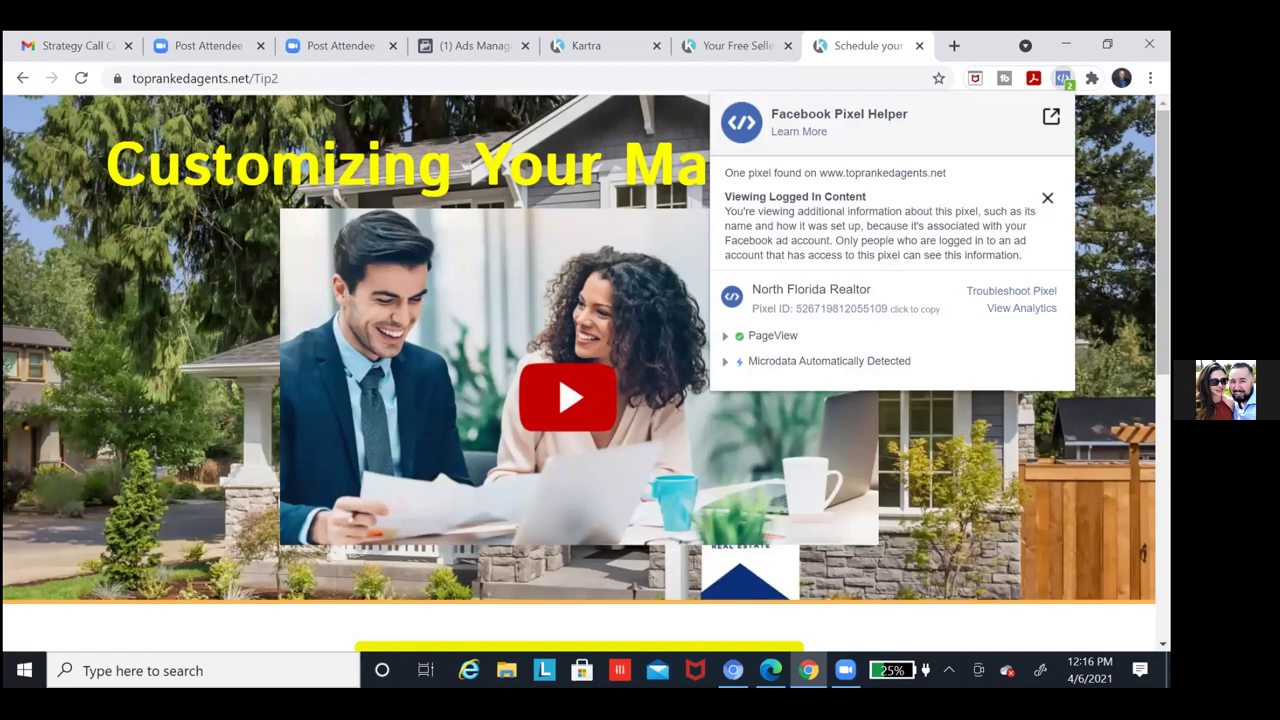
pyautogui.click(985, 202)
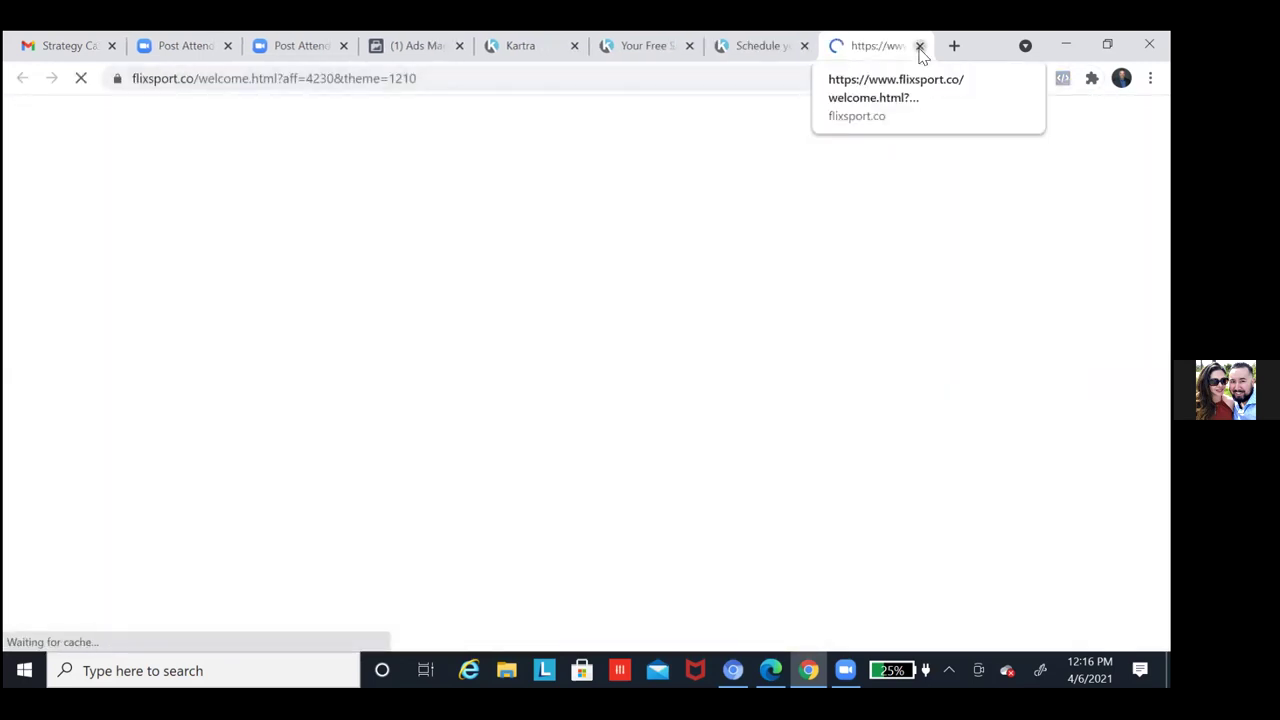
pyautogui.hotkey('ctrl', 'w')
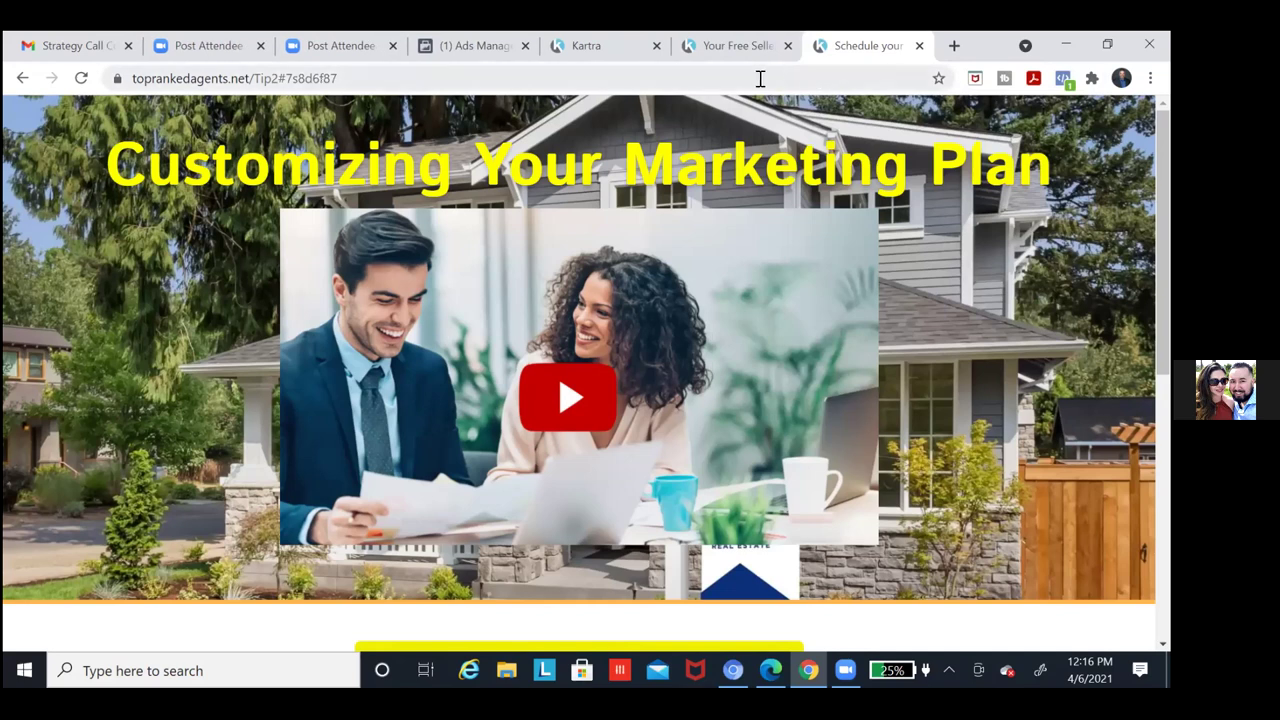
# Return to the Kartra publish dialog and save the Seller Guide Email link with the ending tip1
pyautogui.click(611, 58)
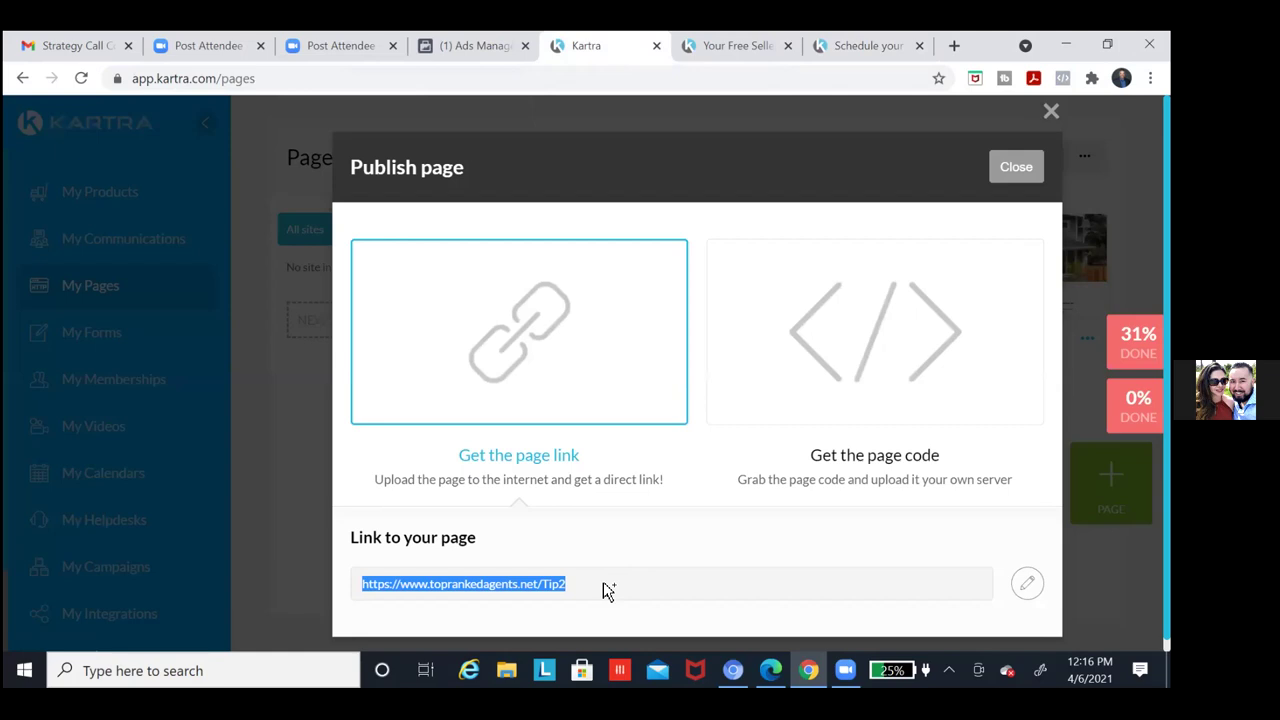
pyautogui.click(1027, 585)
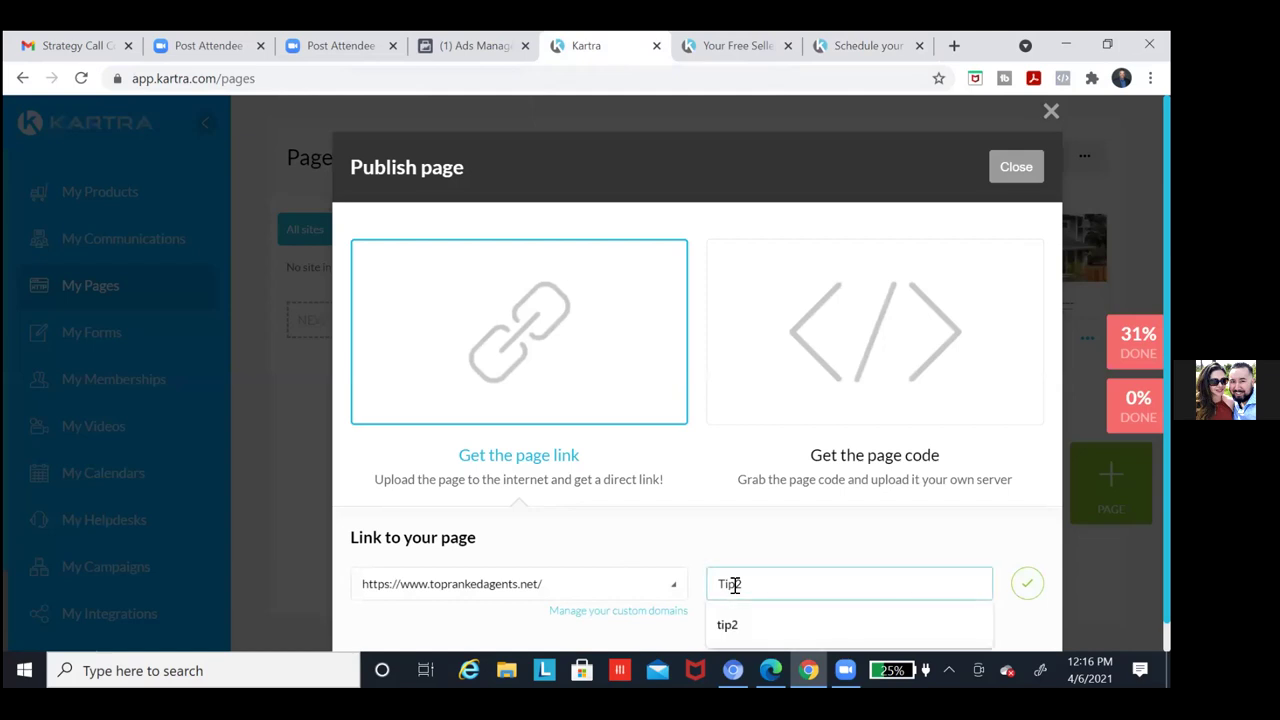
pyautogui.press('BackSpace')
pyautogui.press('BackSpace')
pyautogui.press('BackSpace')
pyautogui.press('BackSpace')
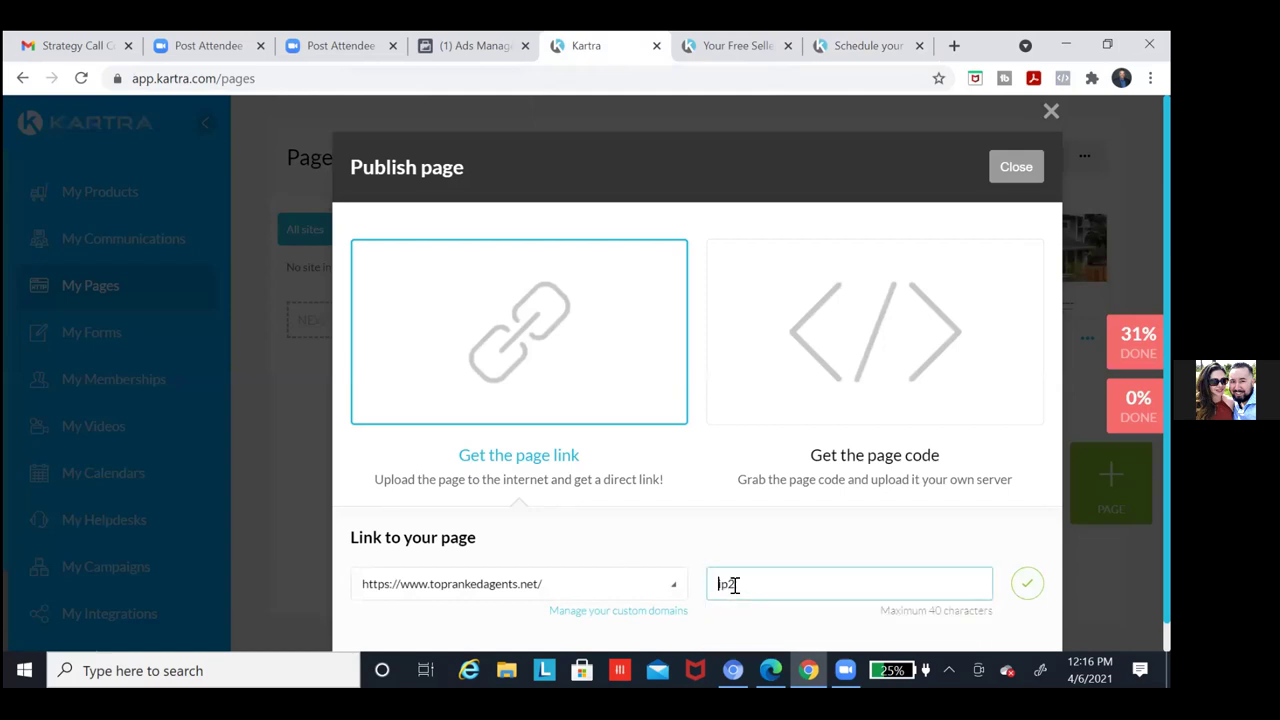
pyautogui.write('tip1')
pyautogui.click(1027, 583)
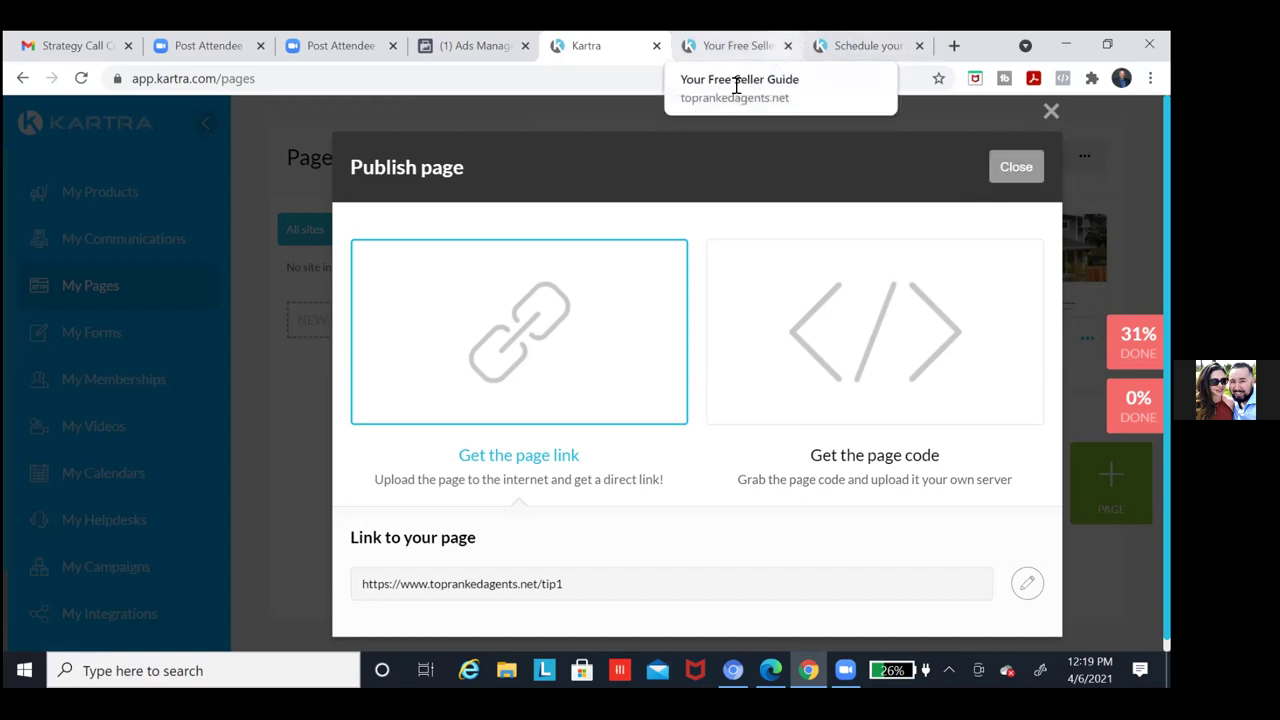
# Check the open marketing plan page, save the Seller Guide Email link with the ending customizingyourmarketplan, and close the publish dialog
pyautogui.click(861, 47)
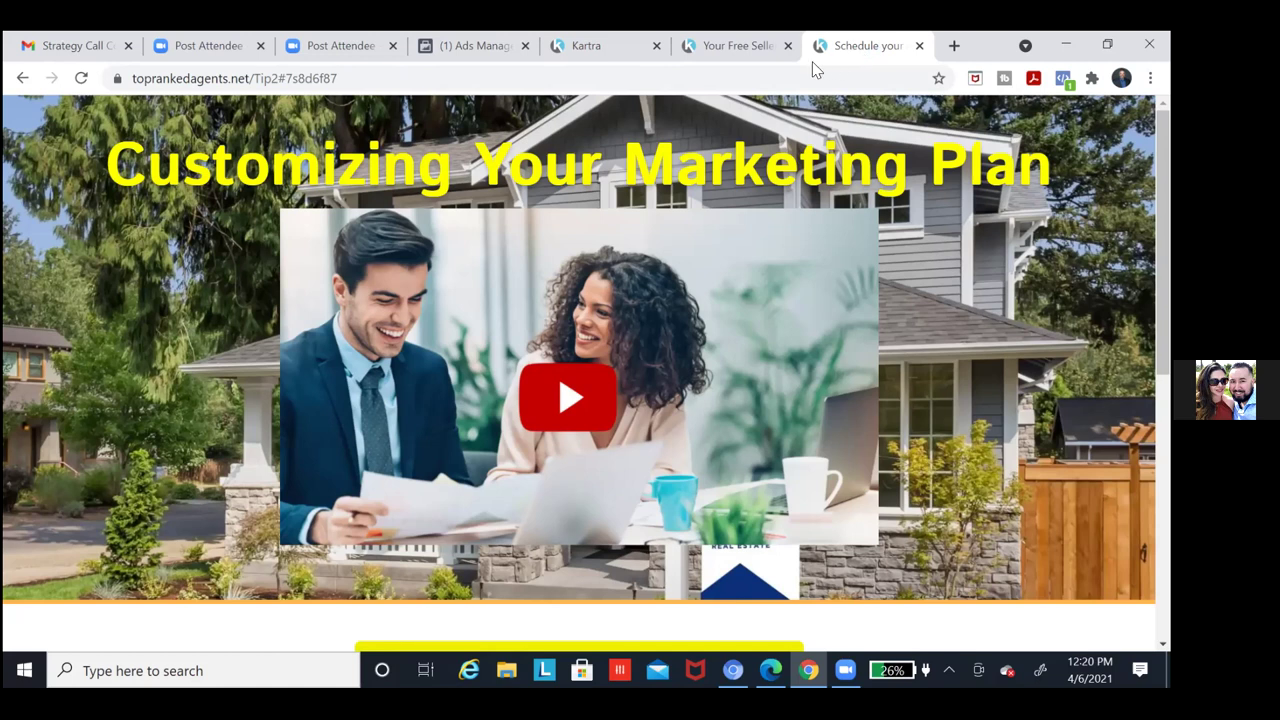
pyautogui.click(597, 53)
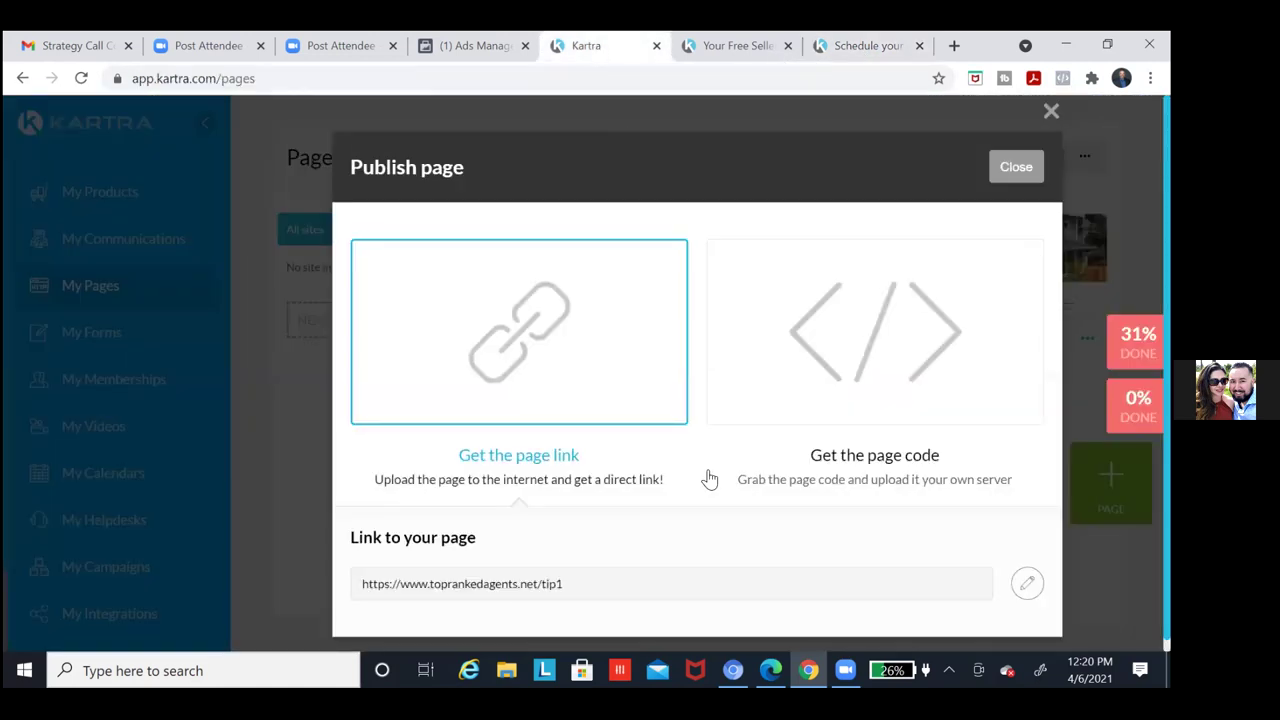
pyautogui.click(1024, 585)
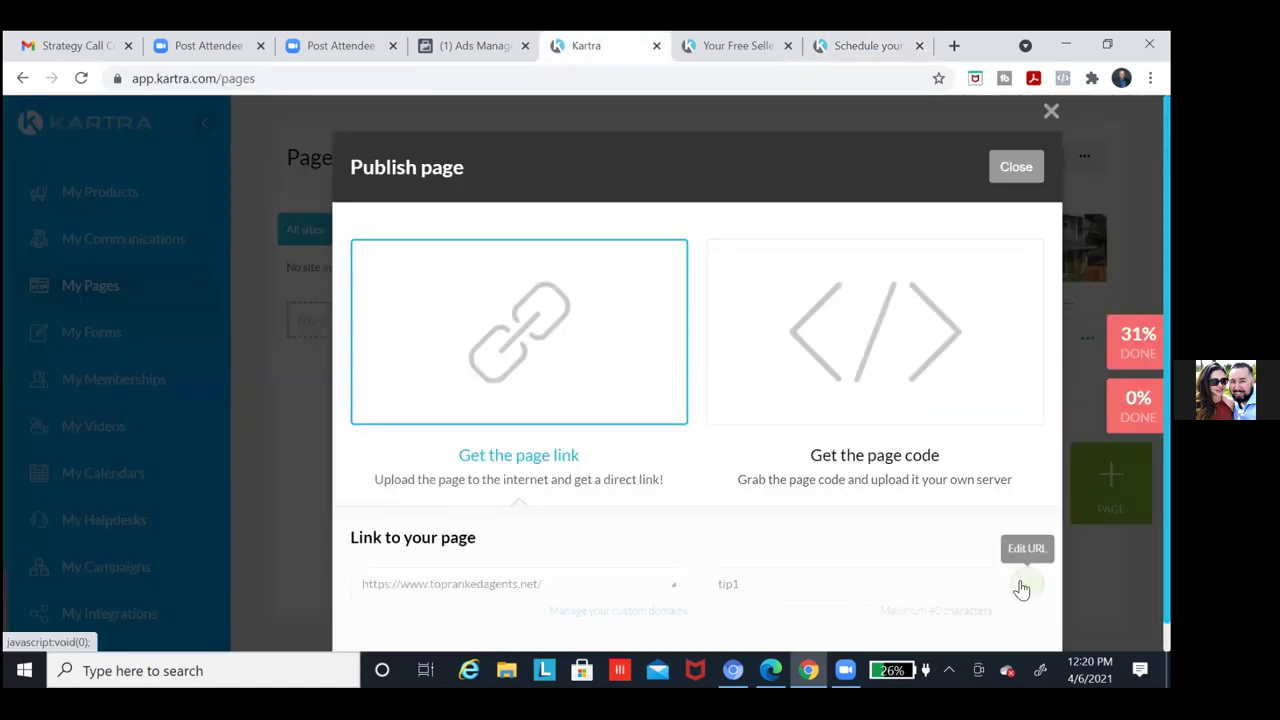
pyautogui.click(720, 585)
pyautogui.press('BackSpace')
pyautogui.press('BackSpace')
pyautogui.press('BackSpace')
pyautogui.press('BackSpace')
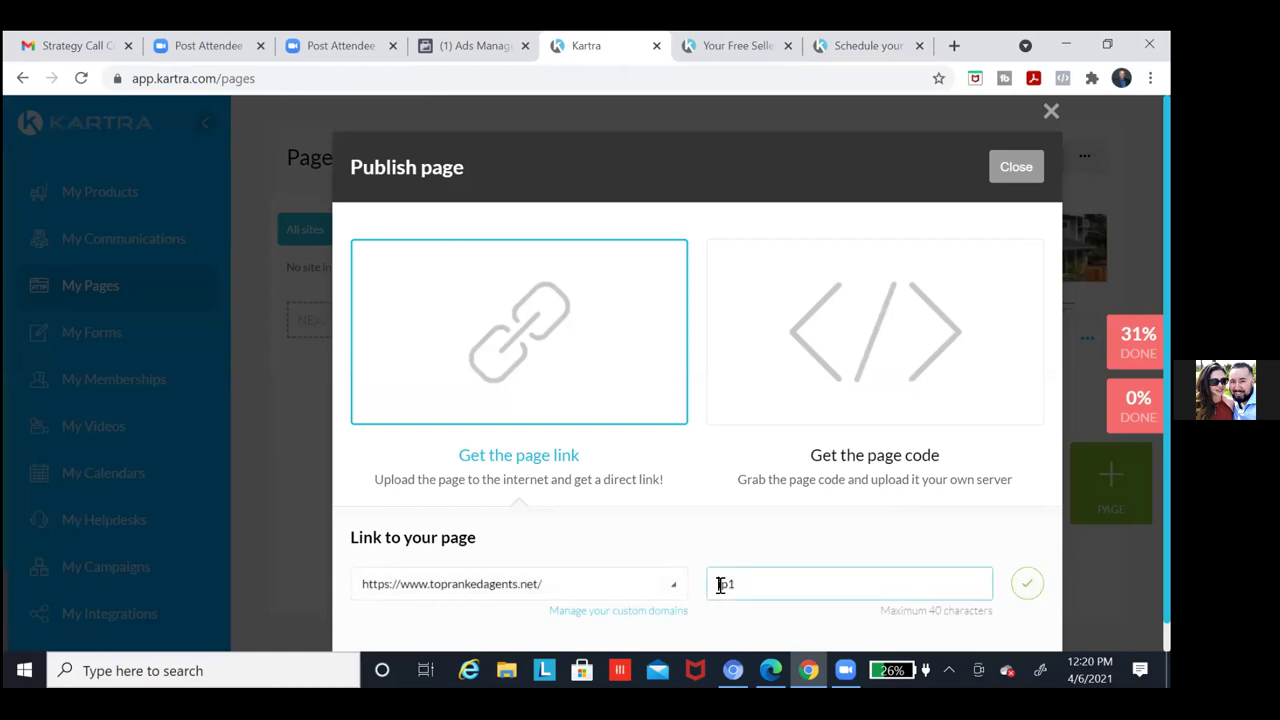
pyautogui.write('customizing')
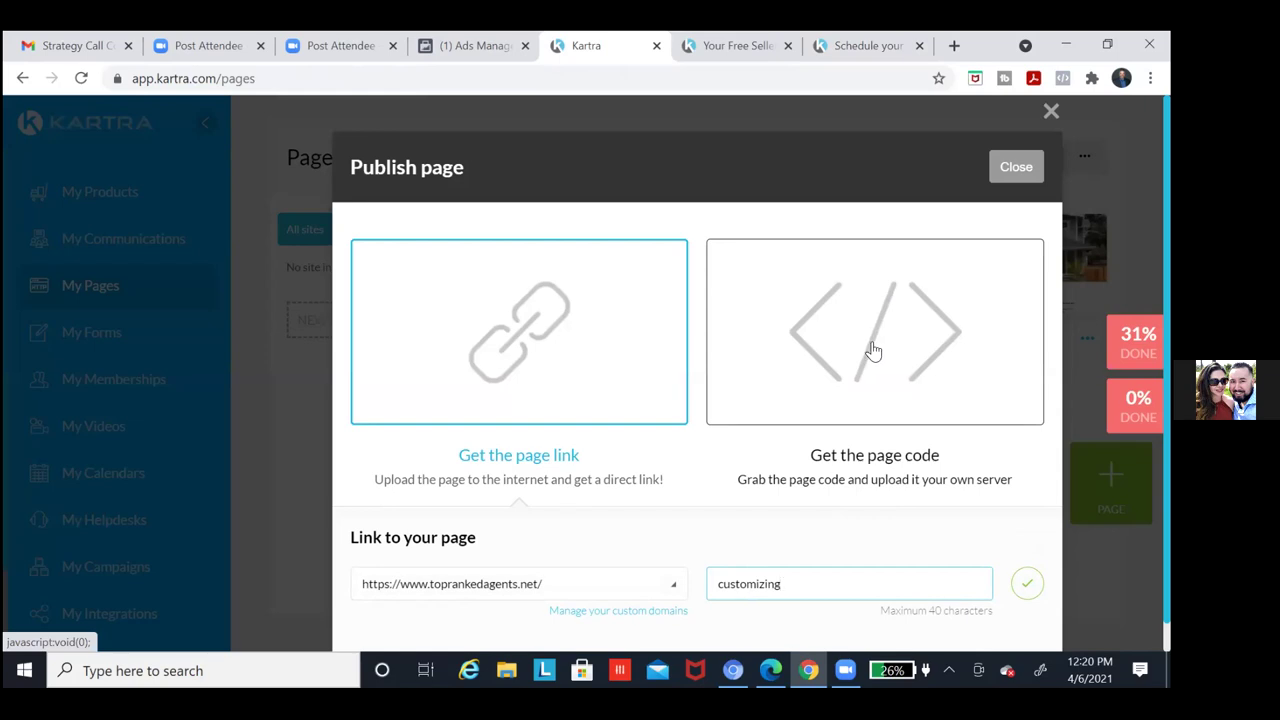
pyautogui.write('yourmarketplan')
pyautogui.click(1028, 586)
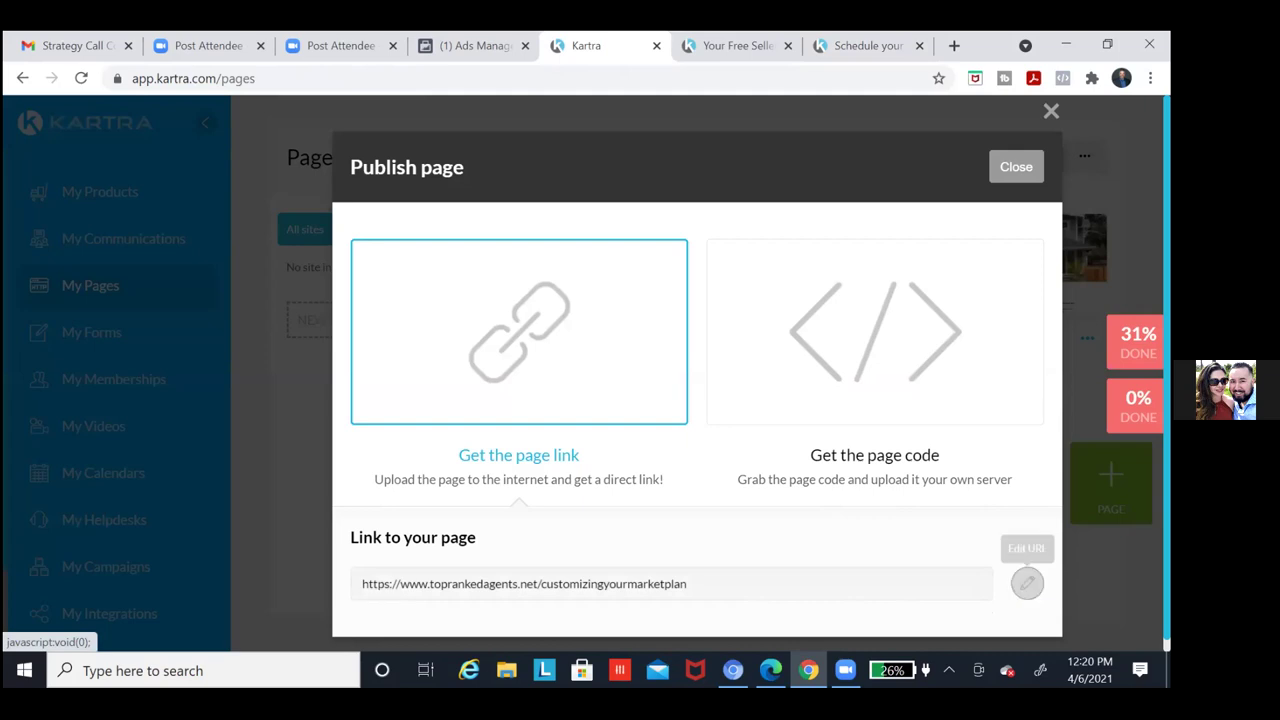
pyautogui.click(1016, 170)
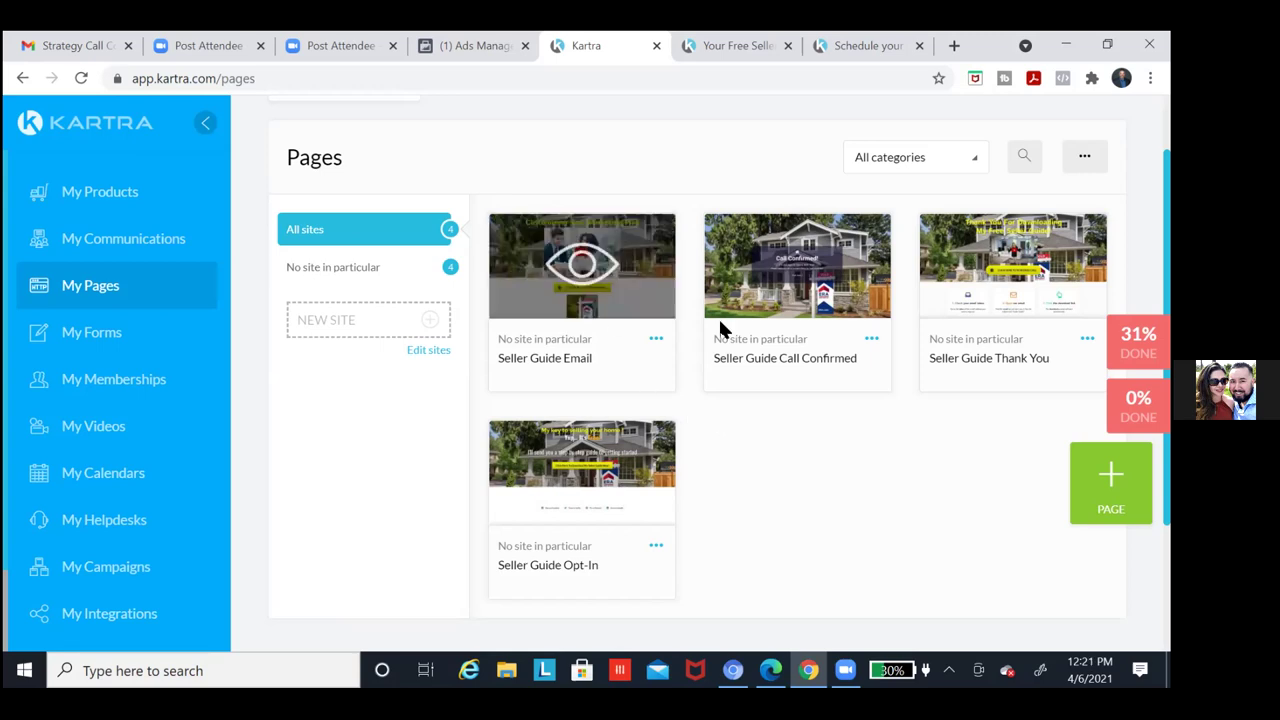
pyautogui.moveTo(840, 310)
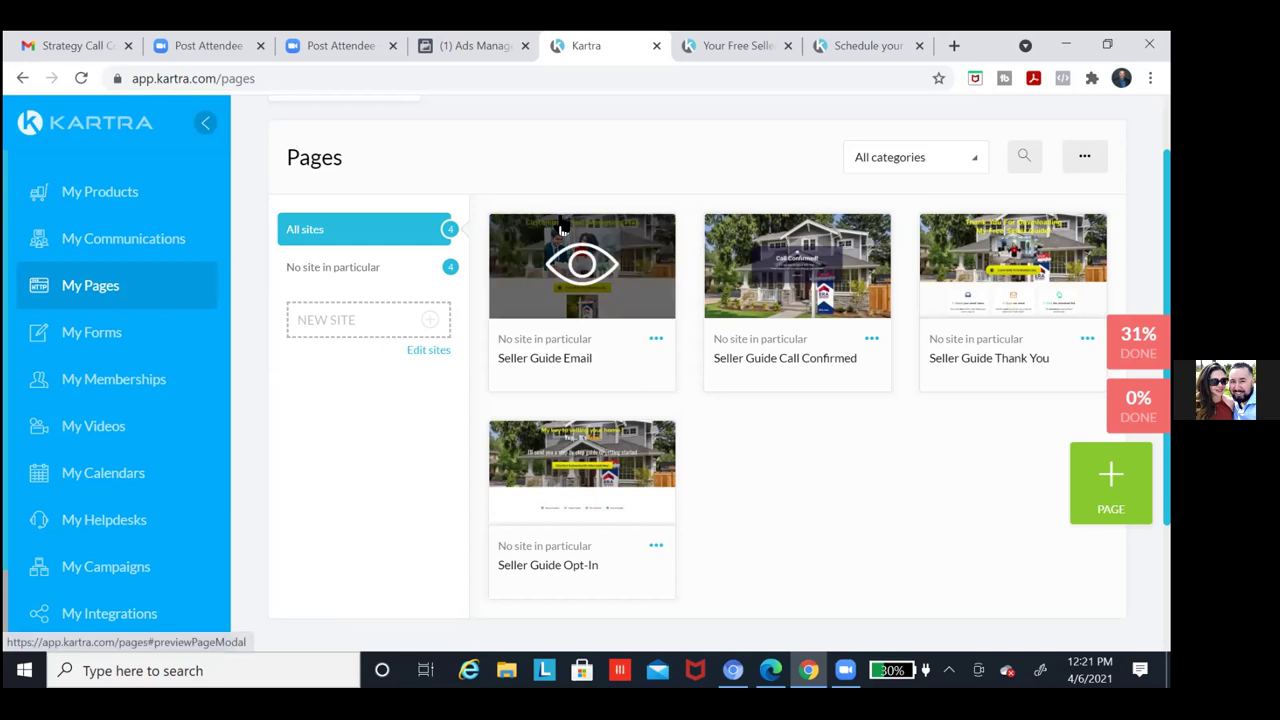
pyautogui.moveTo(652, 256)
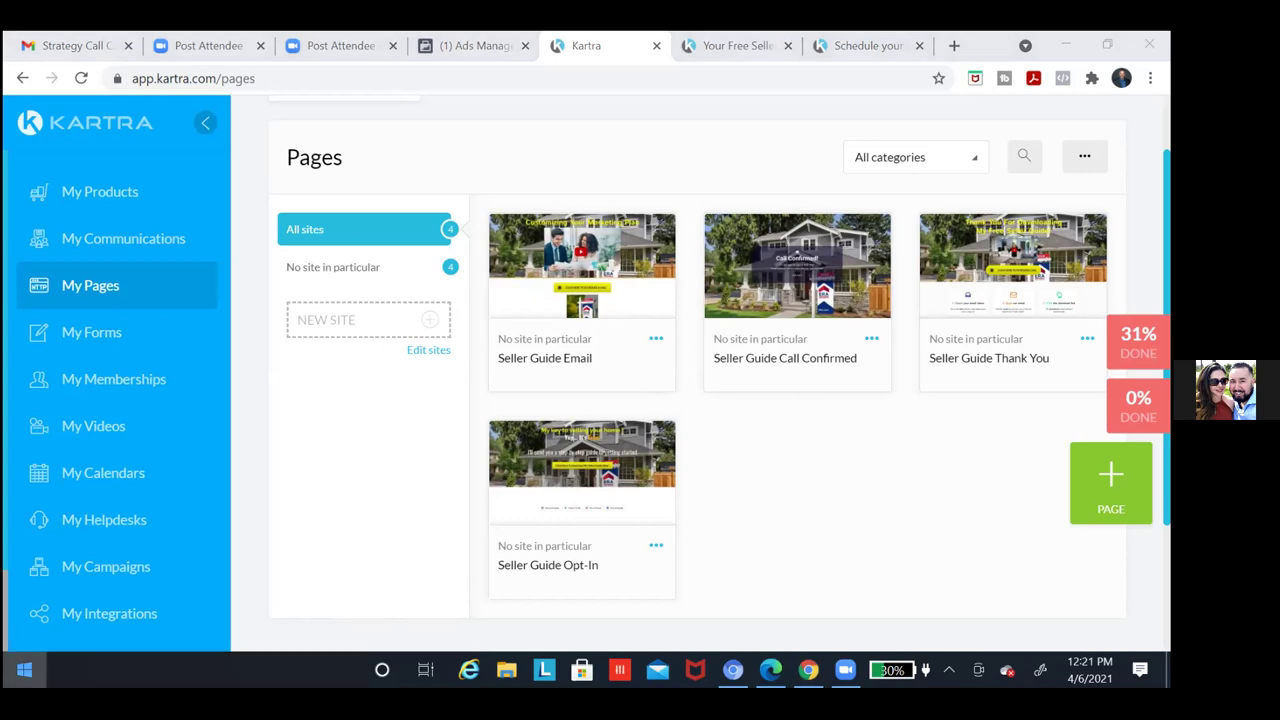
pyautogui.click(24, 670)
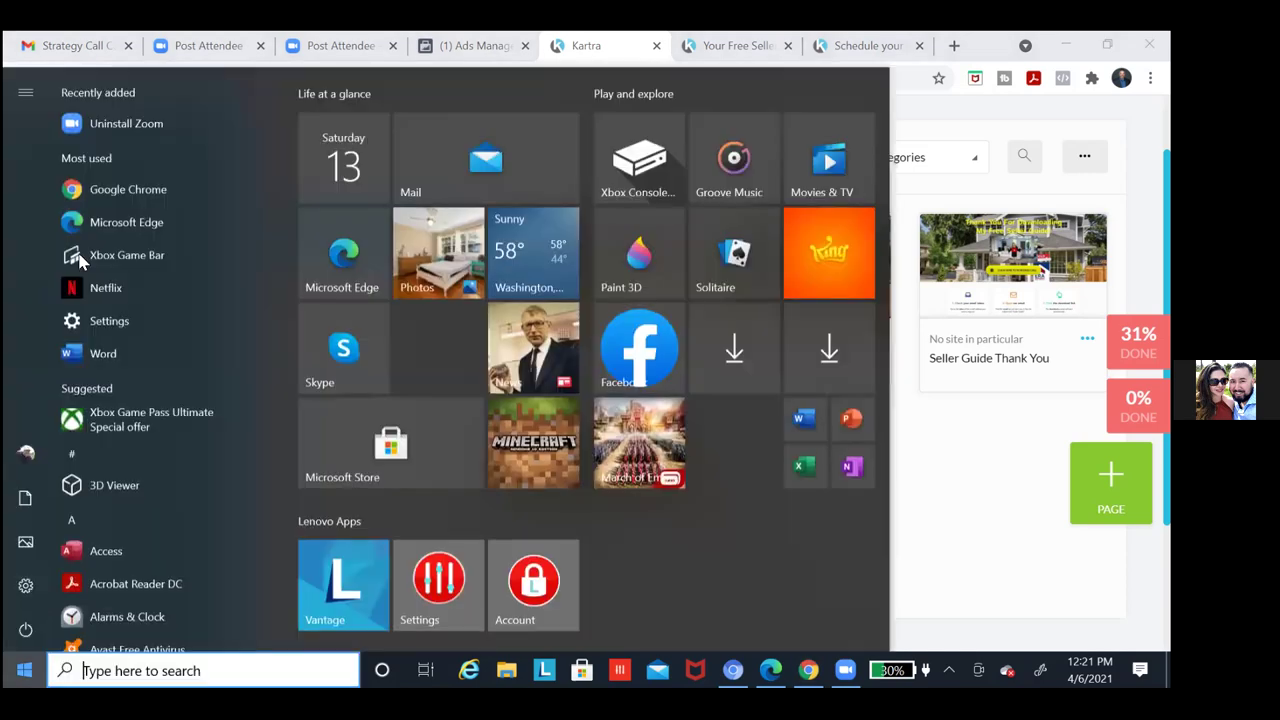
pyautogui.click(32, 490)
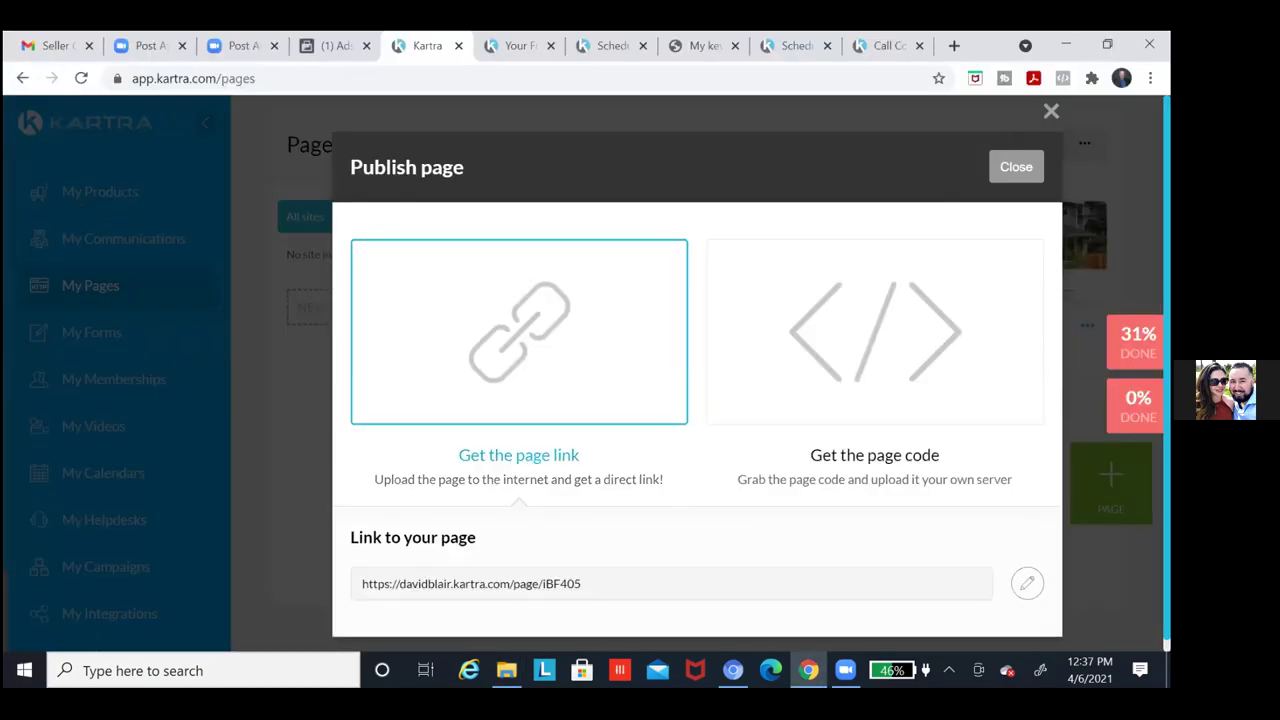
pyautogui.click(1028, 586)
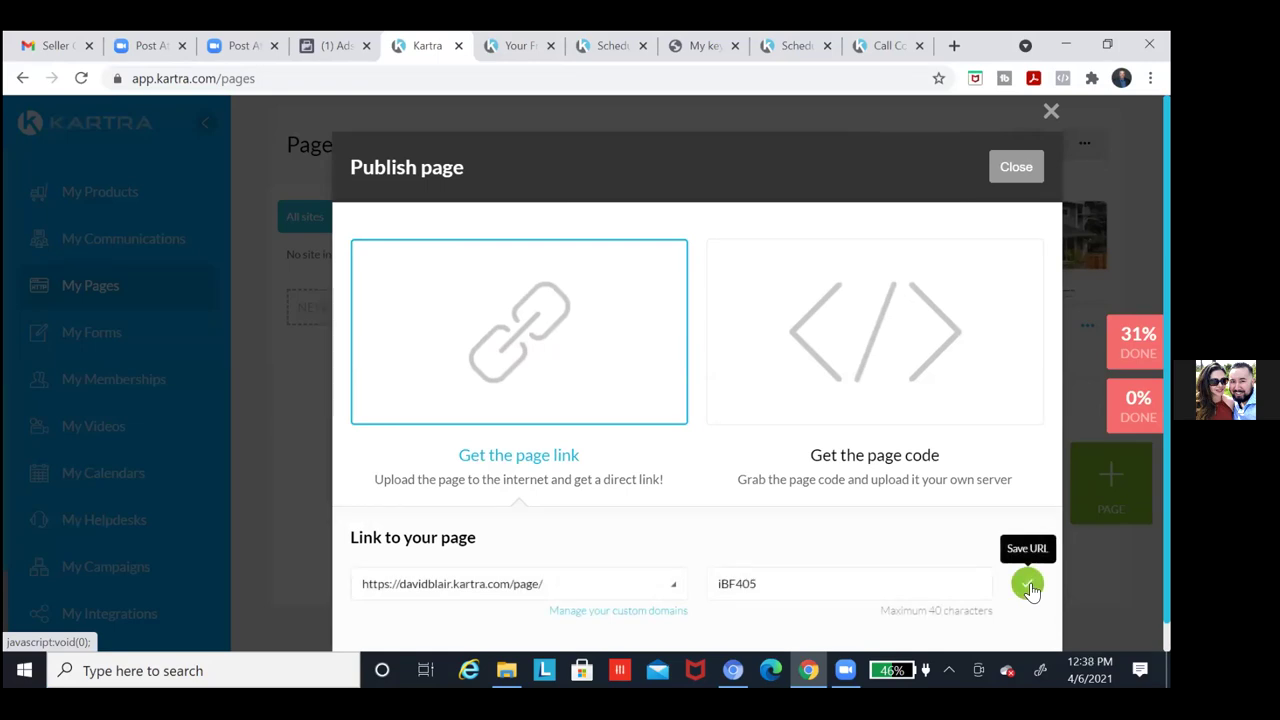
pyautogui.click(672, 590)
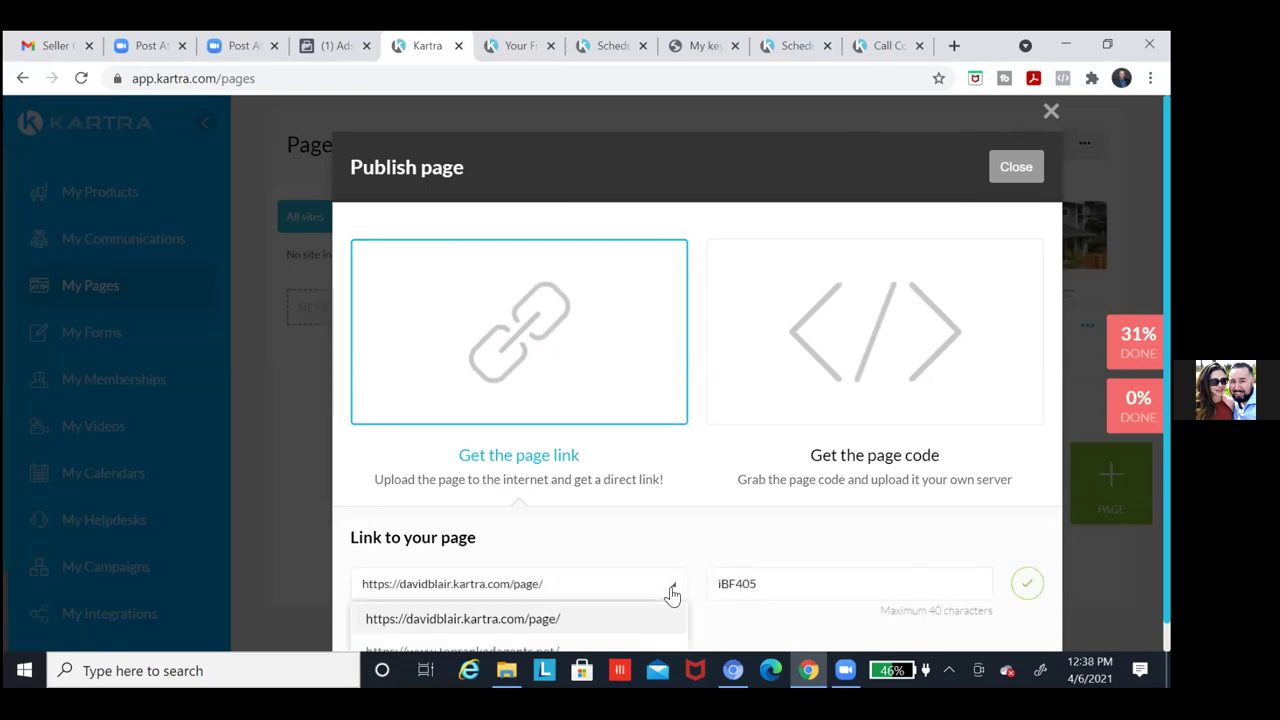
pyautogui.scroll(-1, 617, 594)
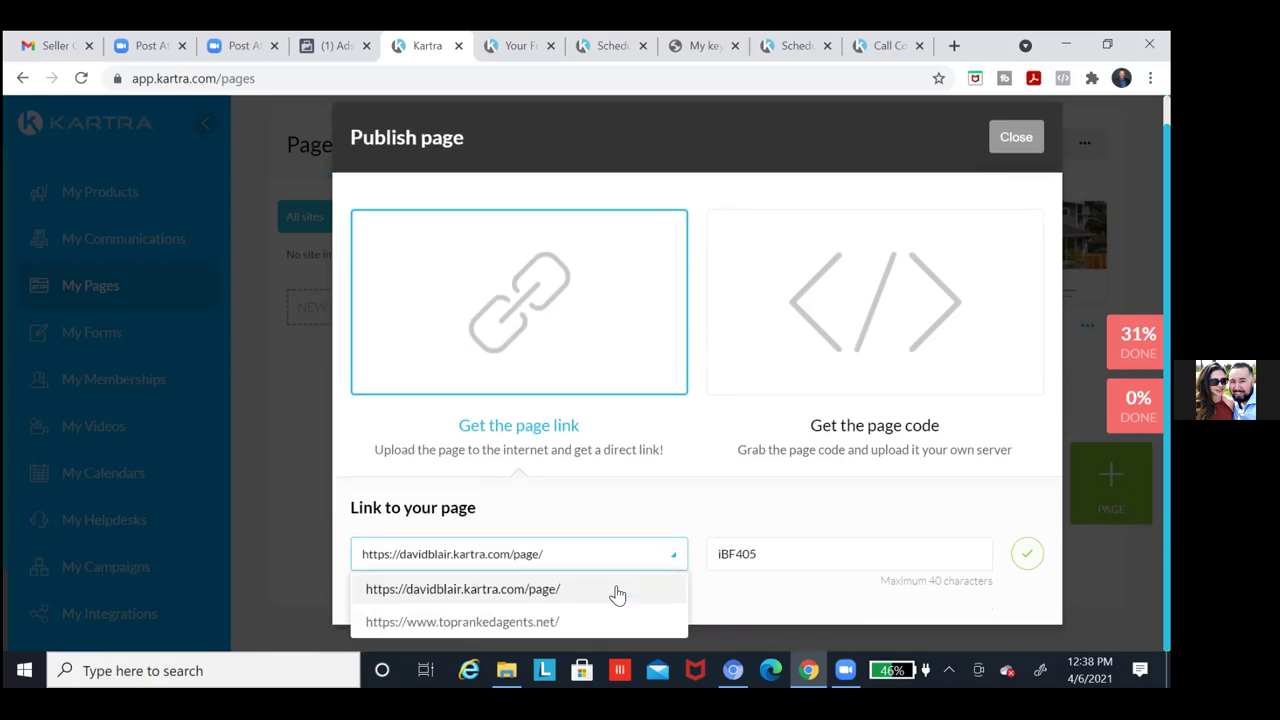
pyautogui.click(478, 622)
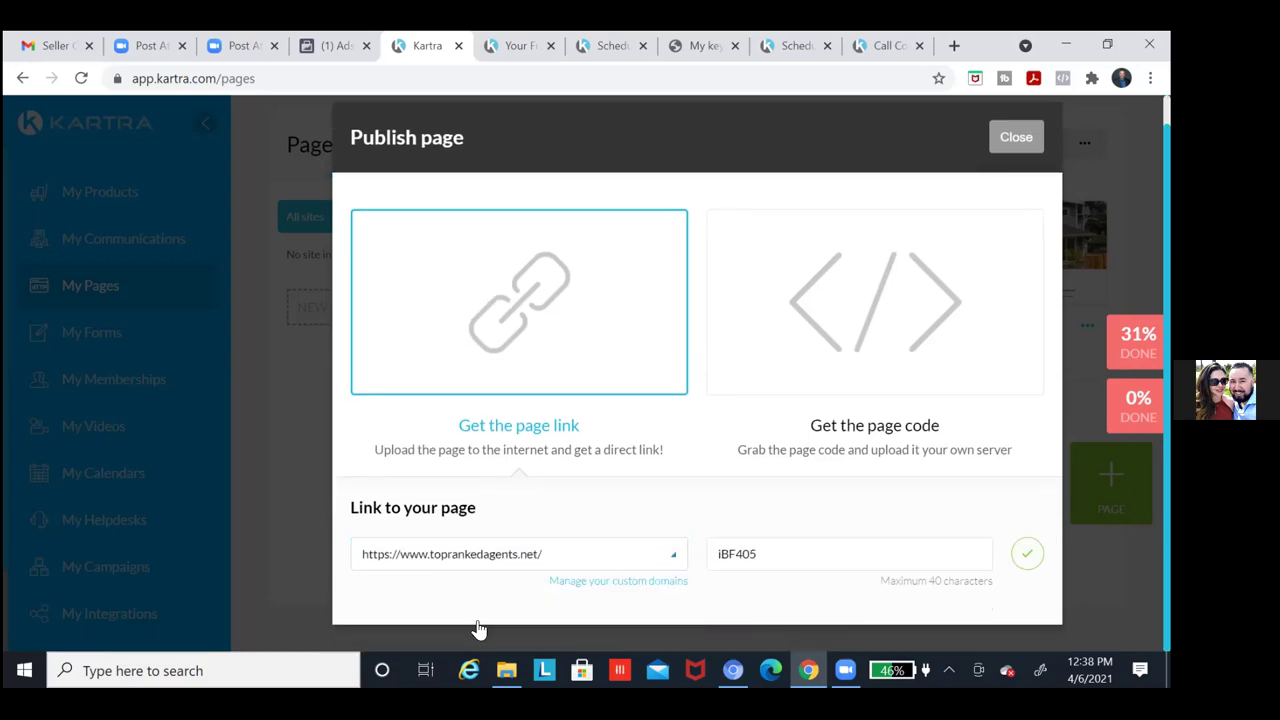
# Replace the page link's ending with scheduleyourcallnow and save the URL
pyautogui.click(790, 556)
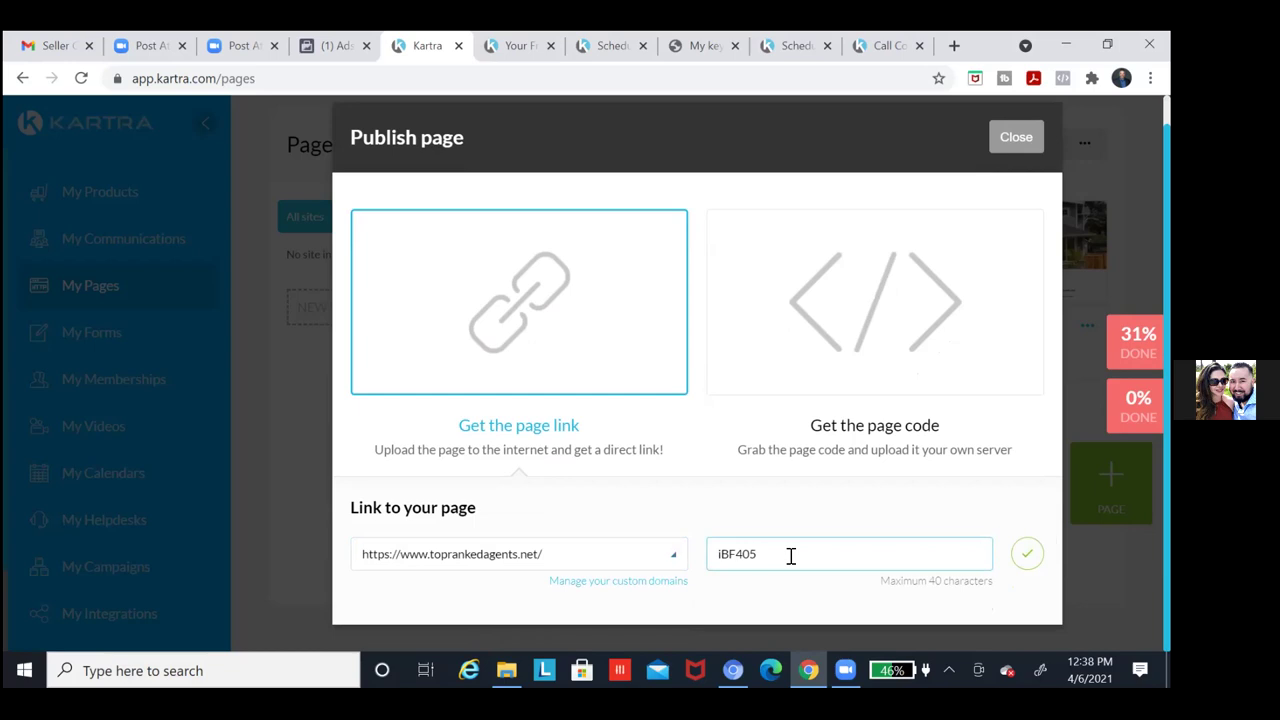
pyautogui.press('Left')
pyautogui.press('Delete')
pyautogui.press('BackSpace')
pyautogui.press('BackSpace')
pyautogui.press('BackSpace')
pyautogui.press('BackSpace')
pyautogui.press('BackSpace')
pyautogui.write('schedul')
pyautogui.write('eyourca')
pyautogui.write('llm')
pyautogui.press('BackSpace')
pyautogui.write('now')
pyautogui.click(1033, 554)
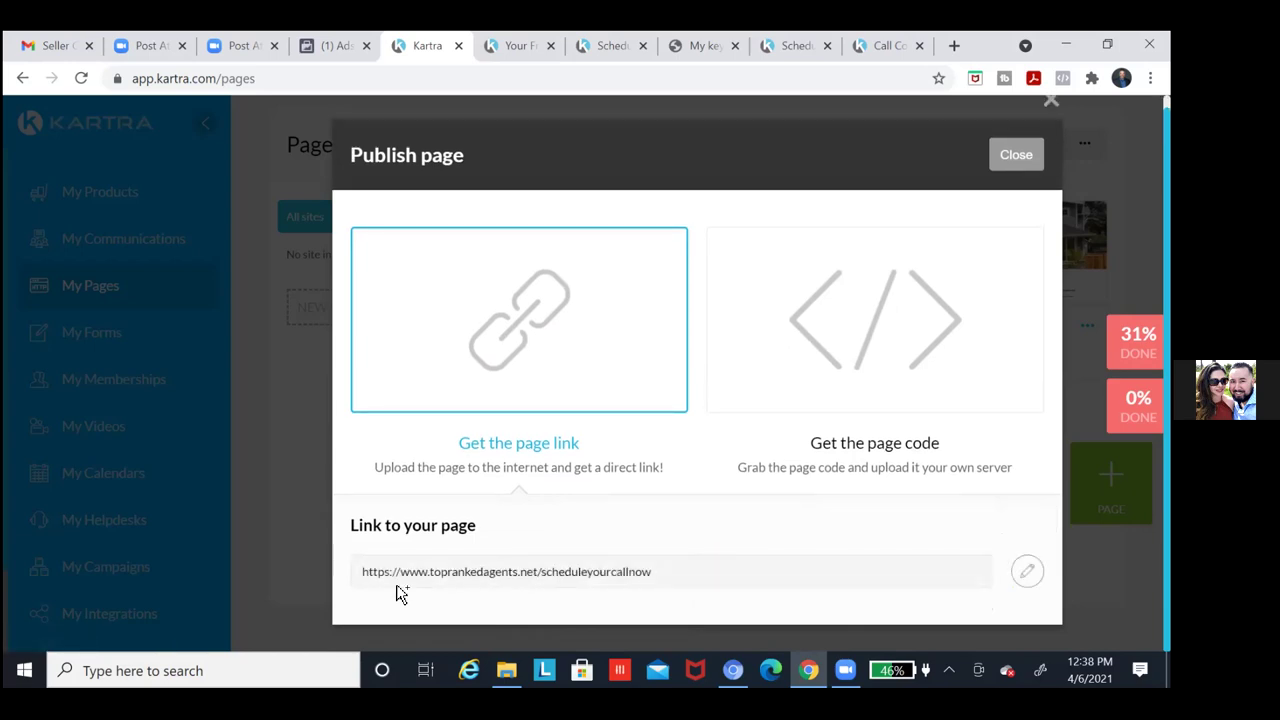
# Copy the published scheduleyourcallnow page link and open it in a new browser tab, closing the stray pop-up page
pyautogui.moveTo(360, 574); pyautogui.dragTo(685, 587)
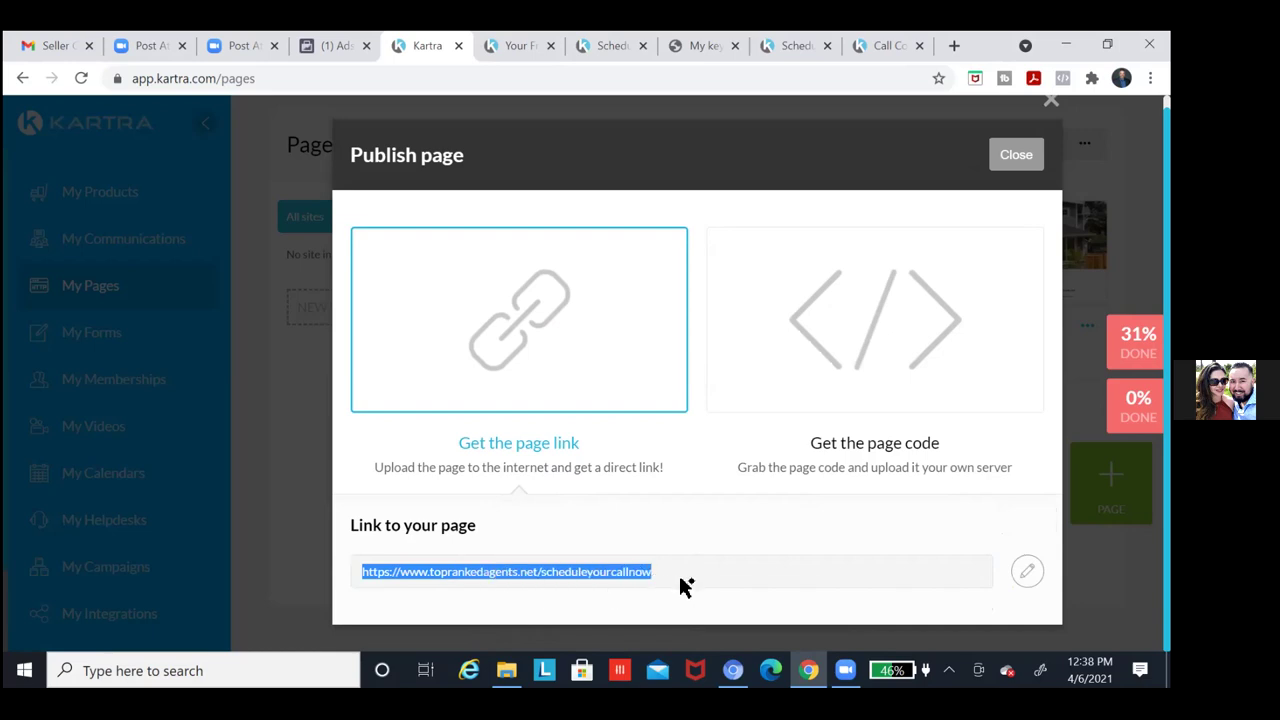
pyautogui.click(575, 583)
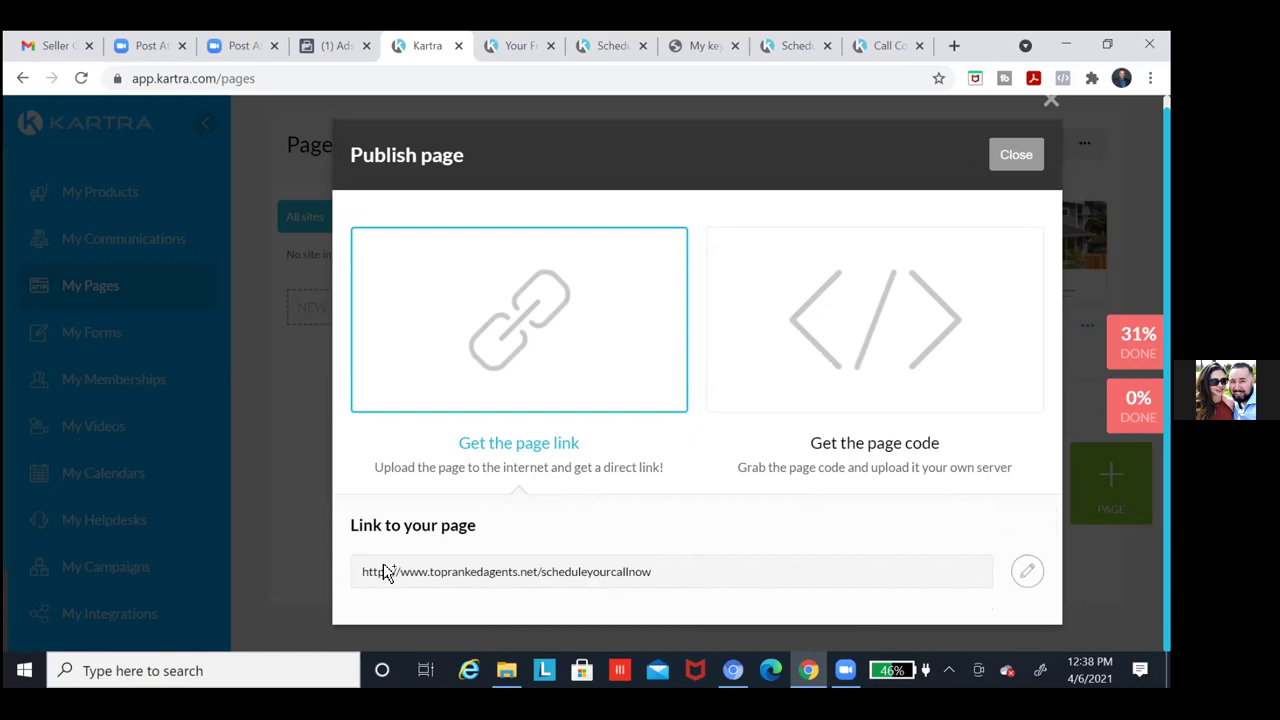
pyautogui.moveTo(363, 574); pyautogui.dragTo(562, 596)
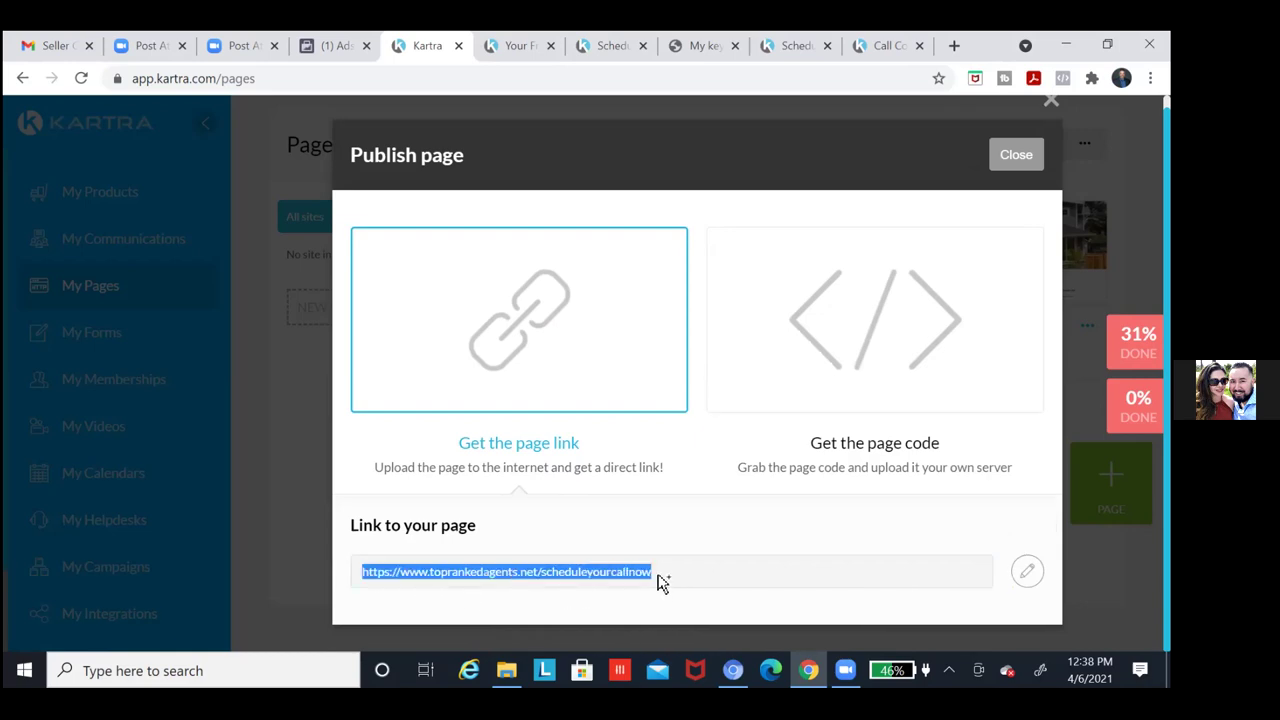
pyautogui.rightClick(588, 580)
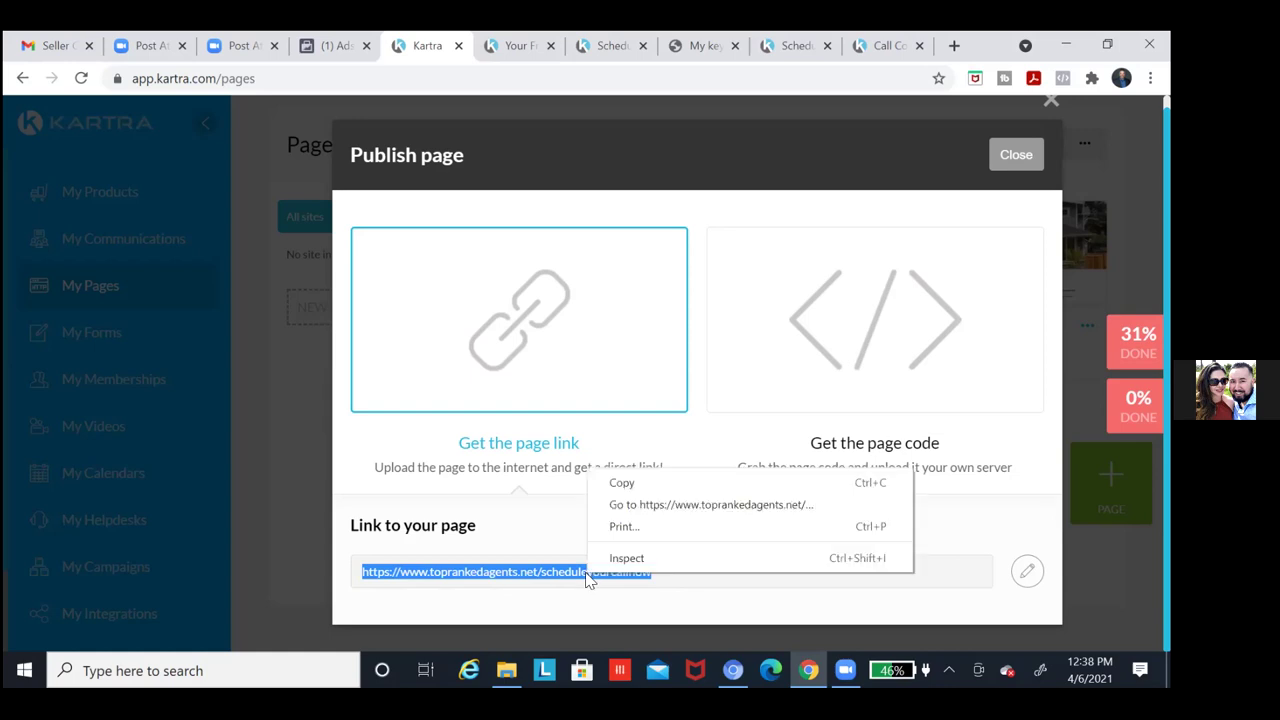
pyautogui.click(653, 485)
pyautogui.click(958, 45)
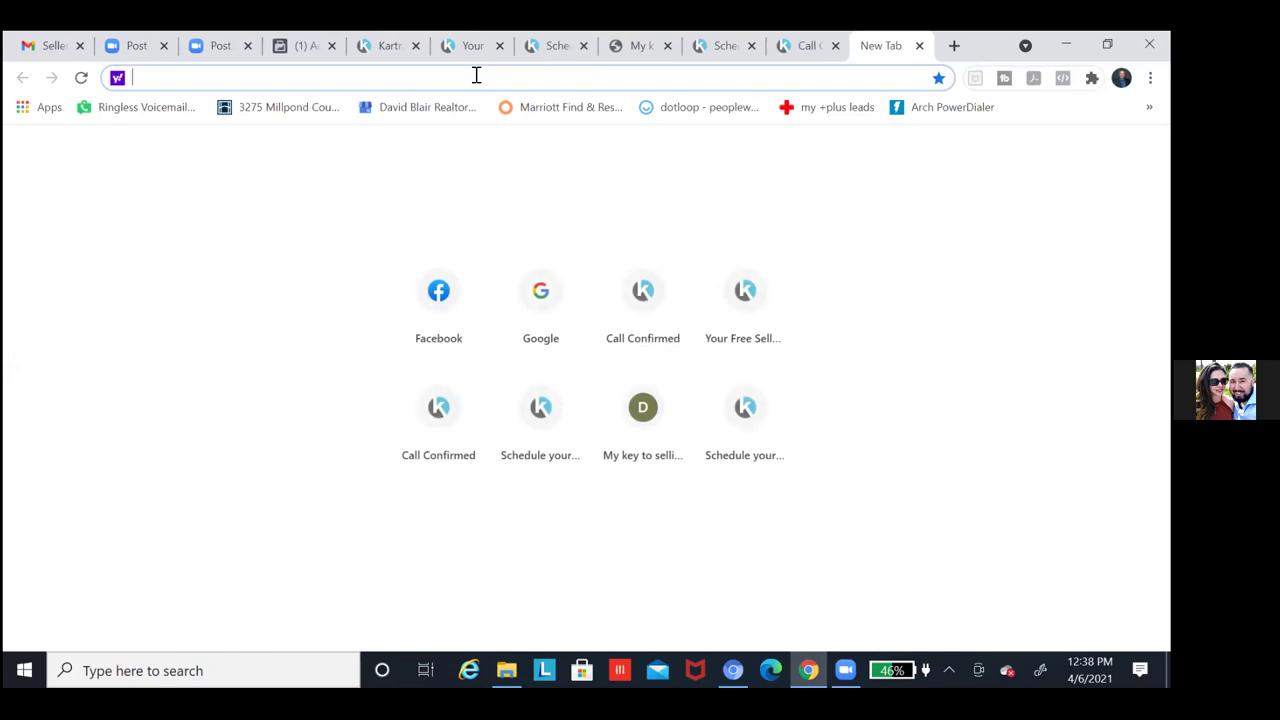
pyautogui.rightClick(476, 75)
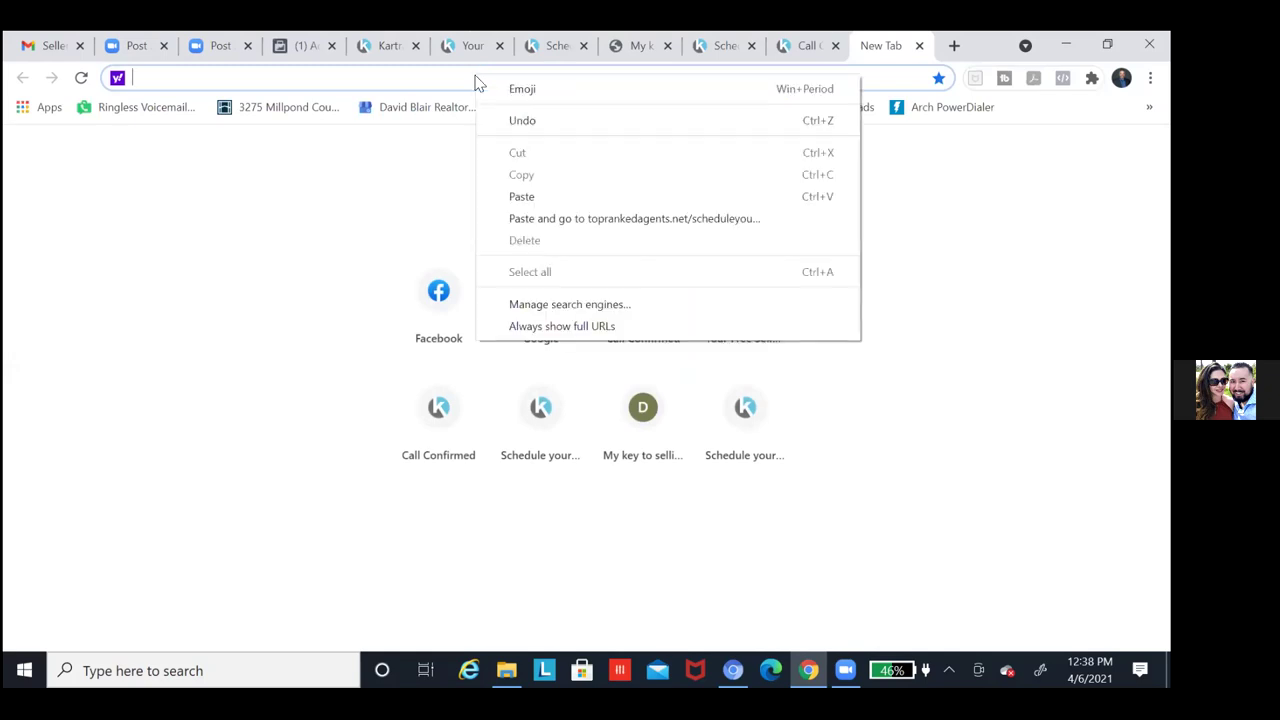
pyautogui.click(561, 218)
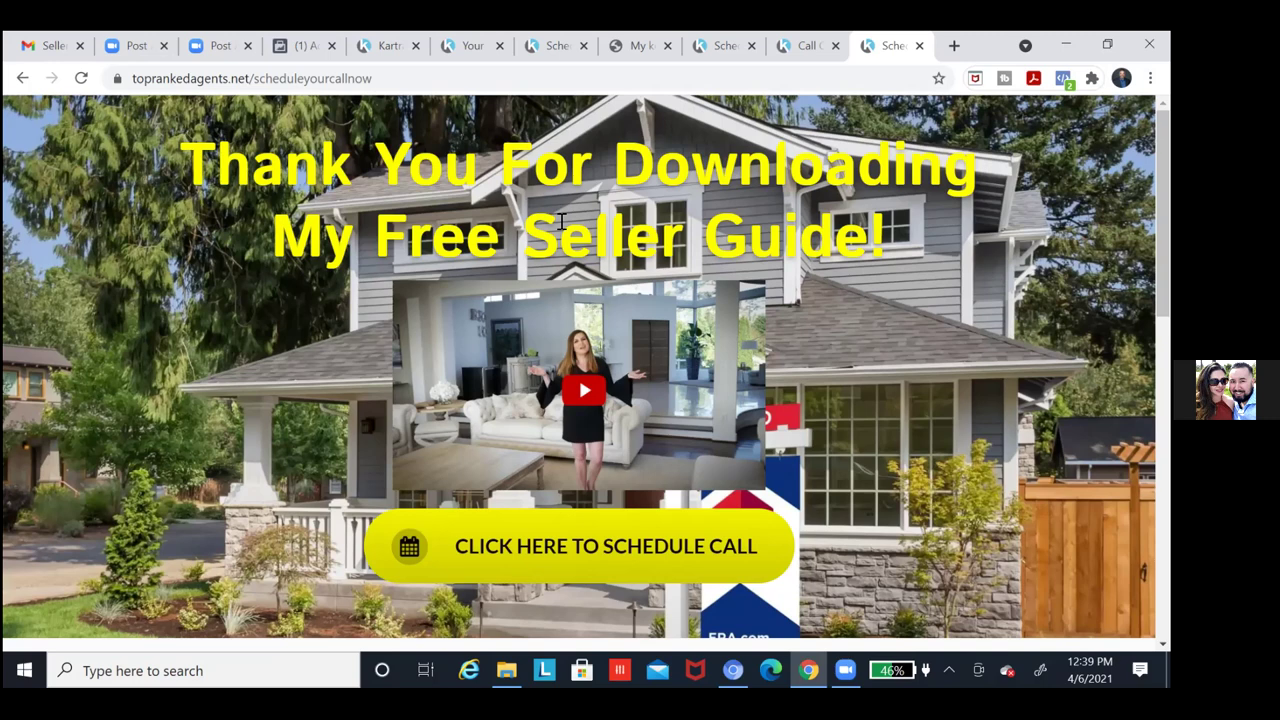
pyautogui.click(545, 307)
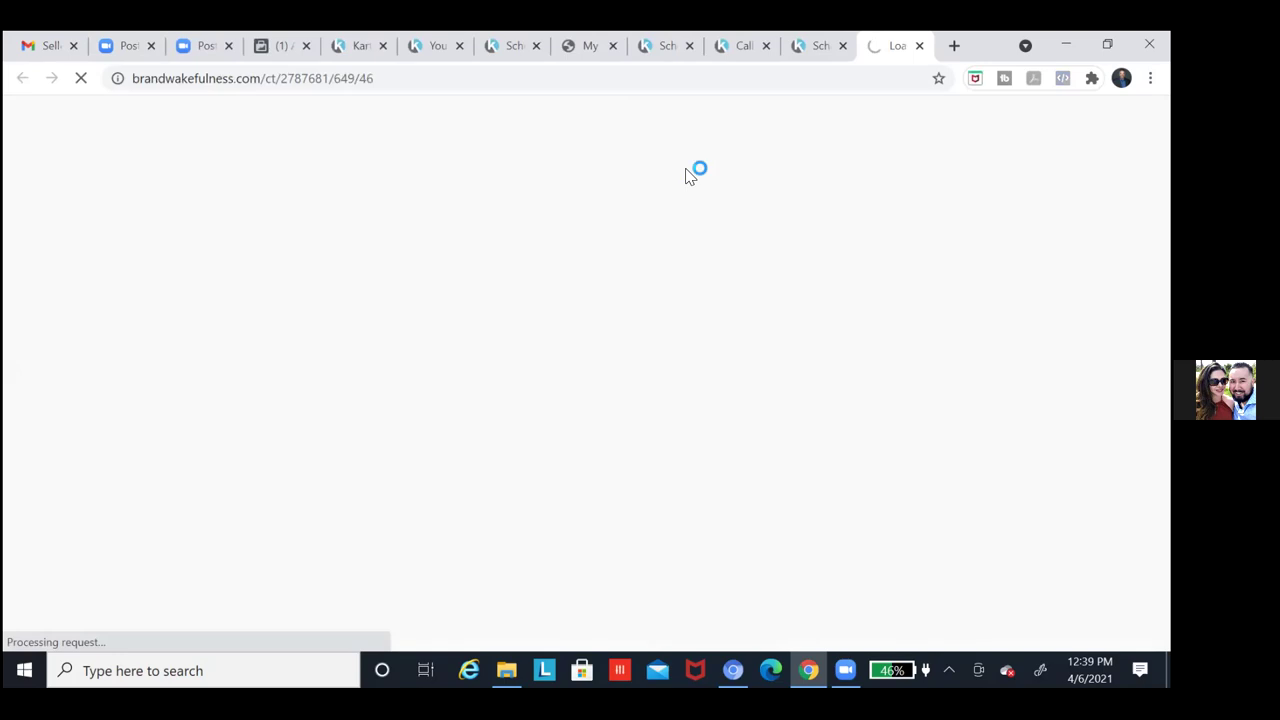
pyautogui.click(920, 46)
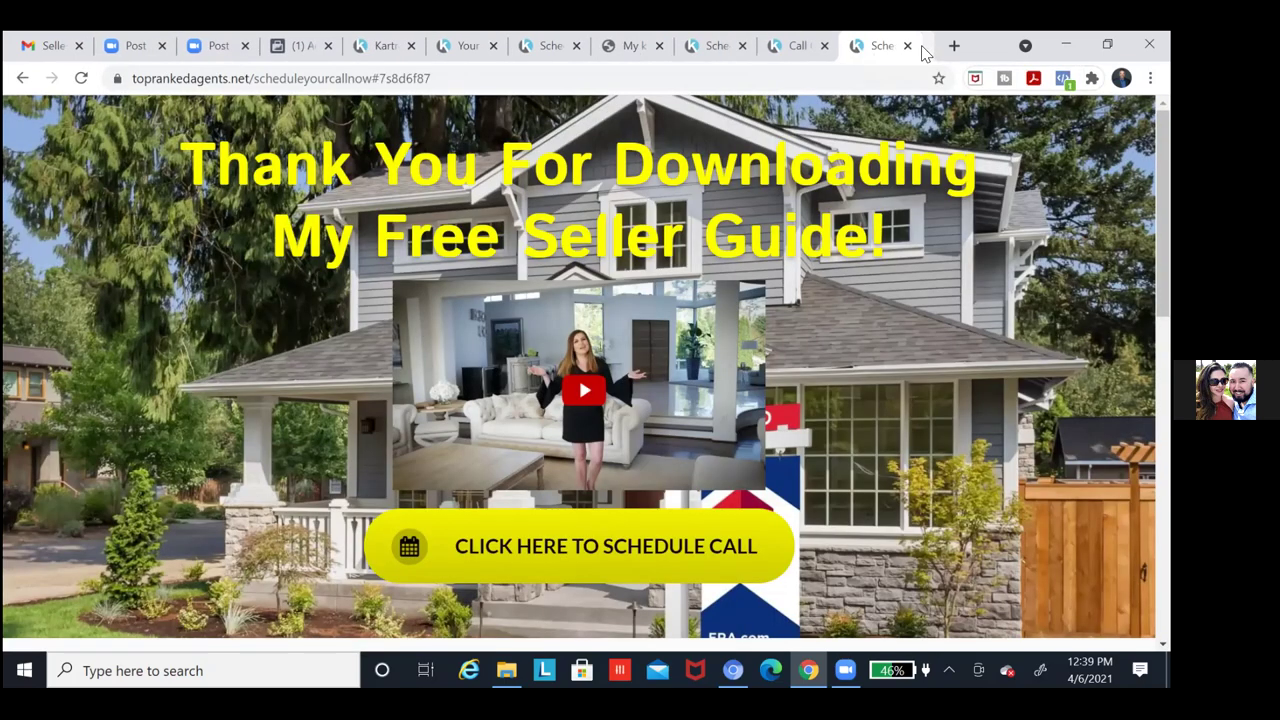
# Close the seller guide PDF and the toprankedagents.net/gettingreadytosell page, keeping the Tip2 page open
pyautogui.click(641, 46)
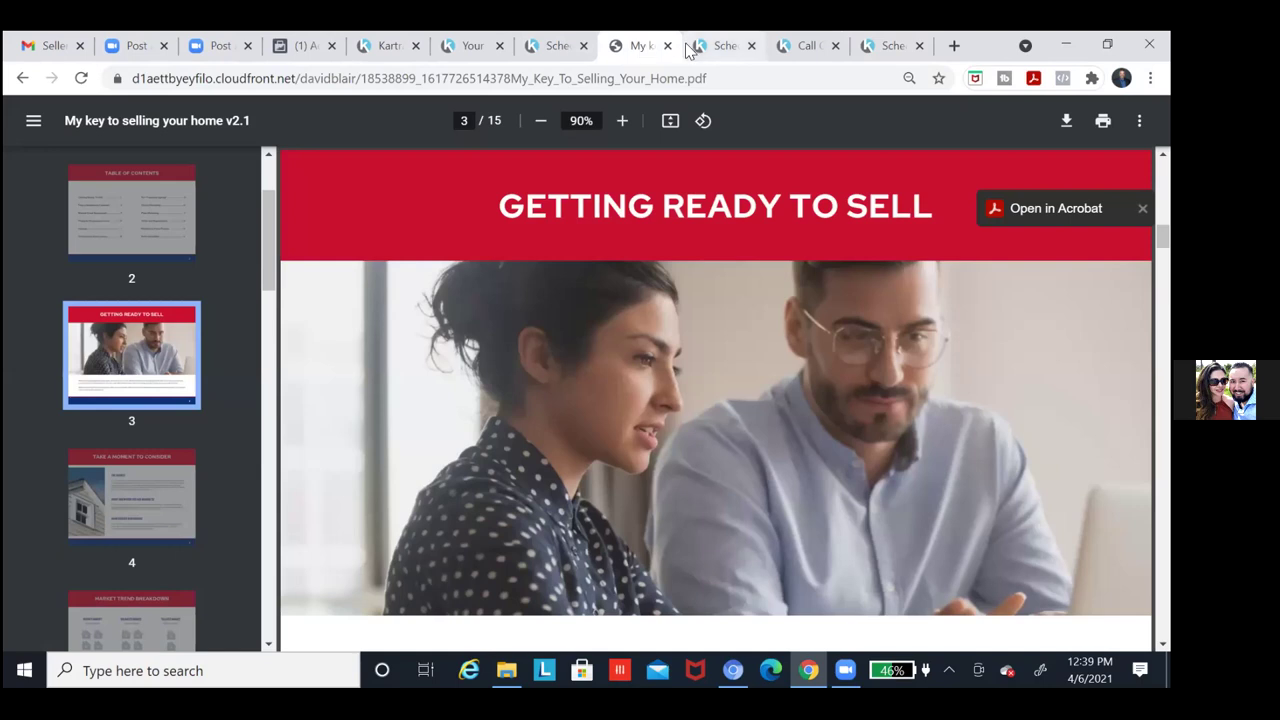
pyautogui.click(667, 46)
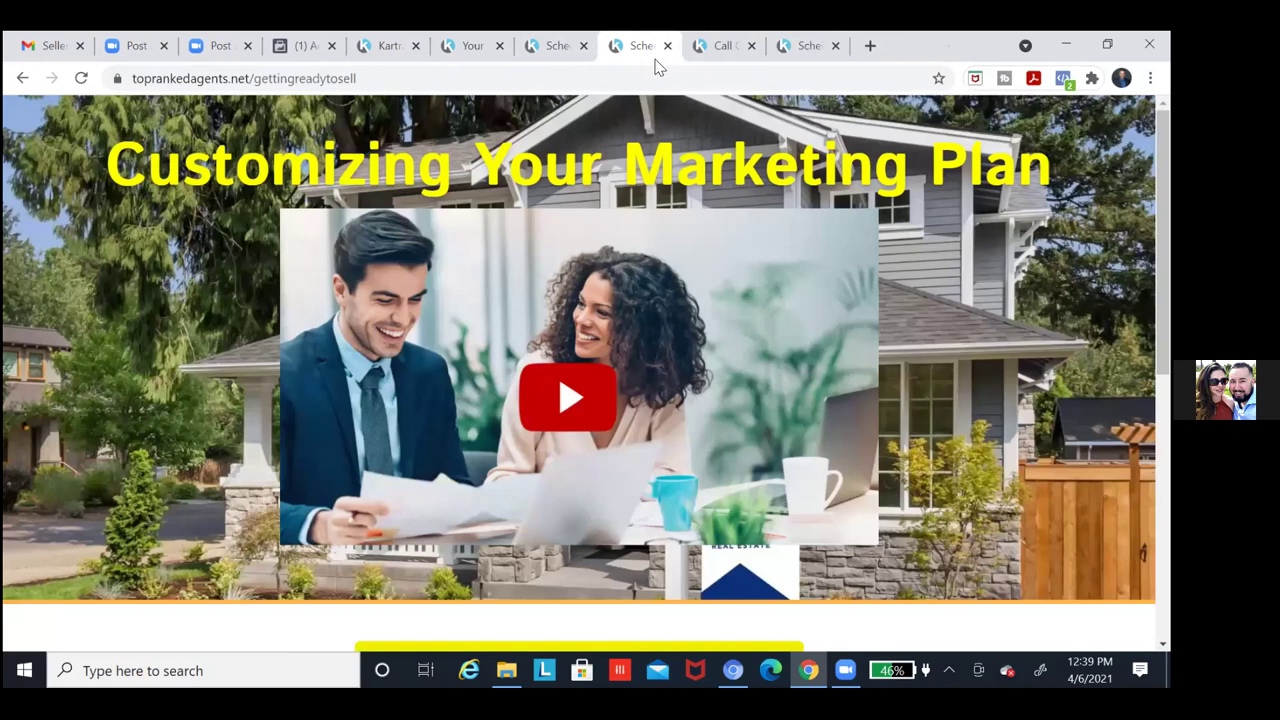
pyautogui.click(547, 46)
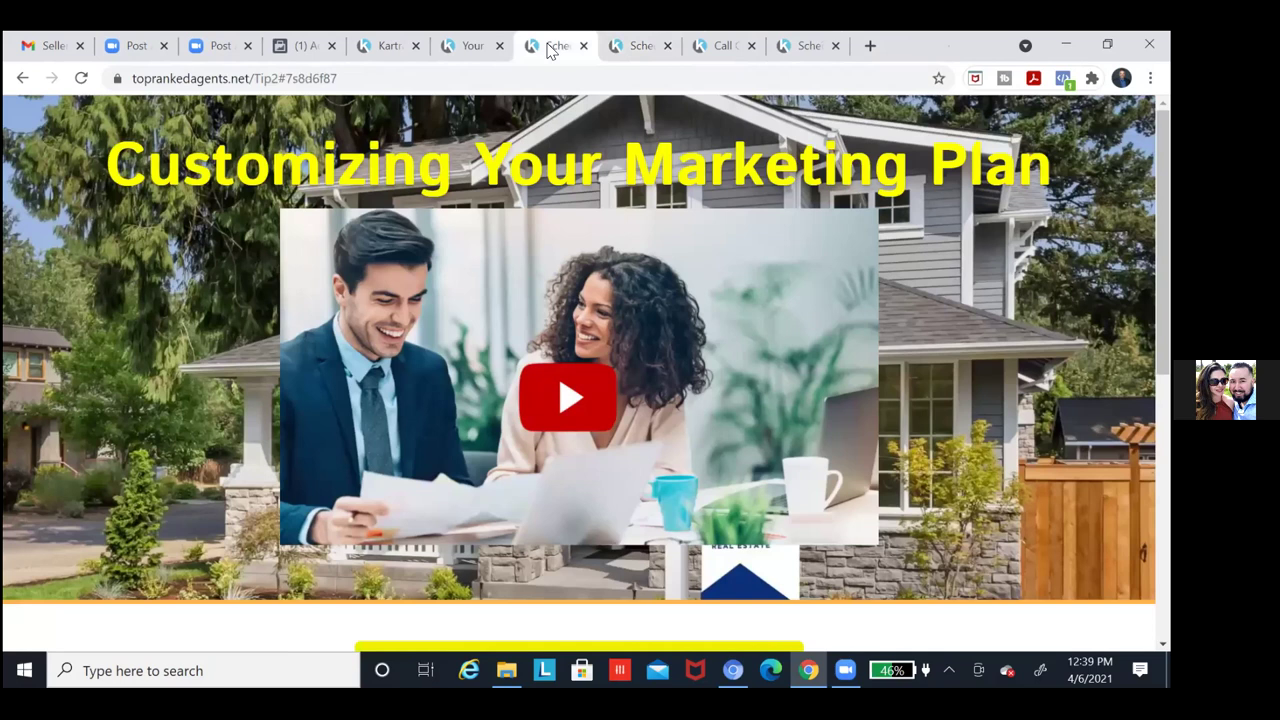
pyautogui.moveTo(640, 46); pyautogui.dragTo(544, 62)
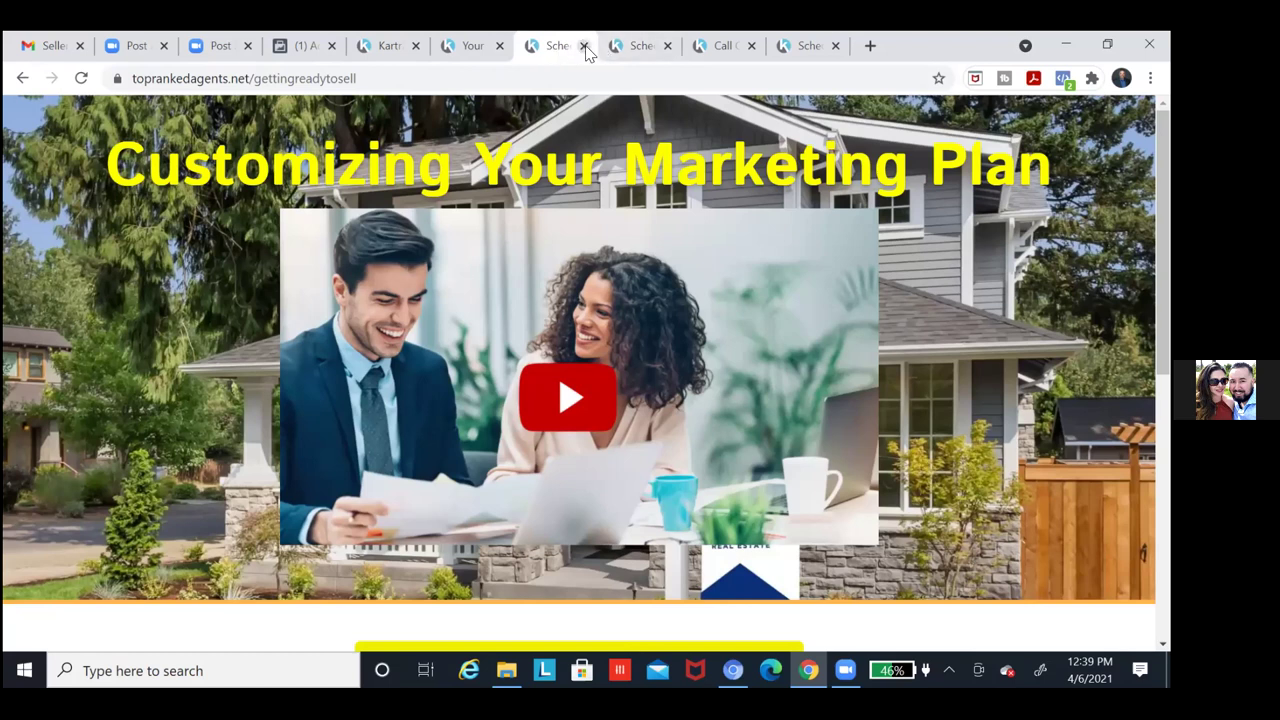
pyautogui.click(585, 47)
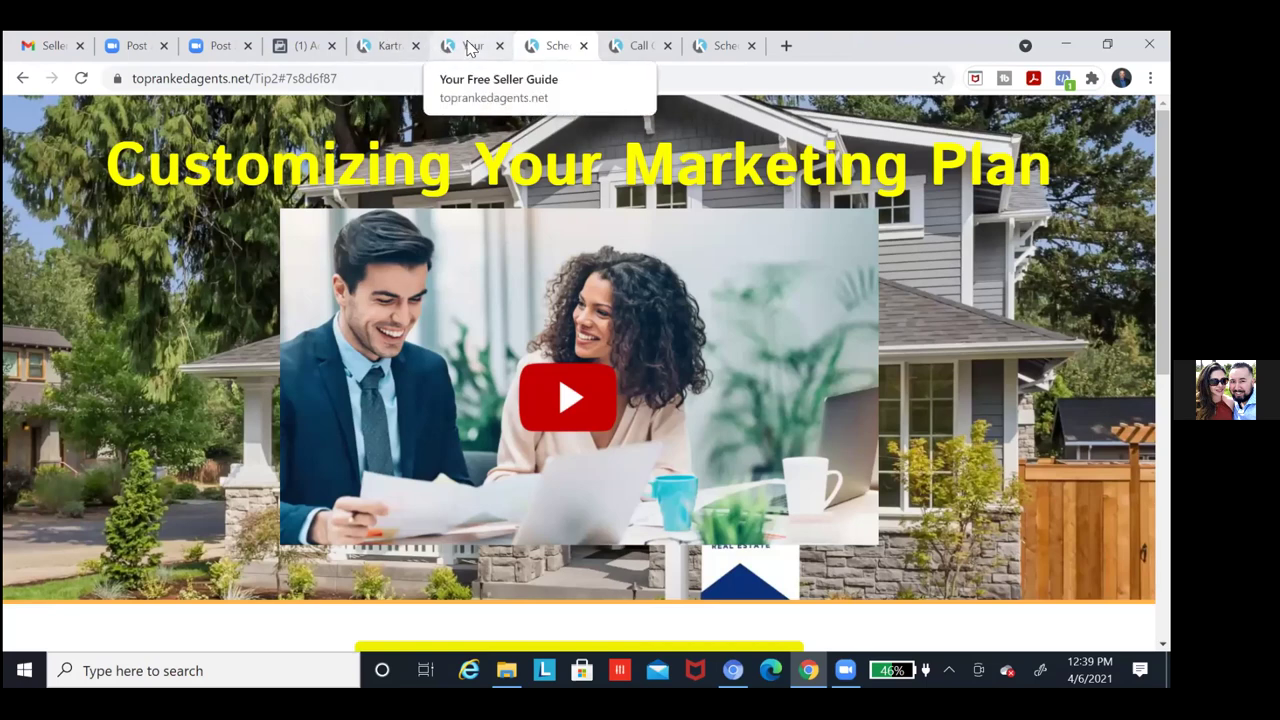
# Check the open downloadnow, Tip2, callconfirmed and scheduleyourcallnow pages, and reload the scheduleyourcallnow page
pyautogui.click(470, 48)
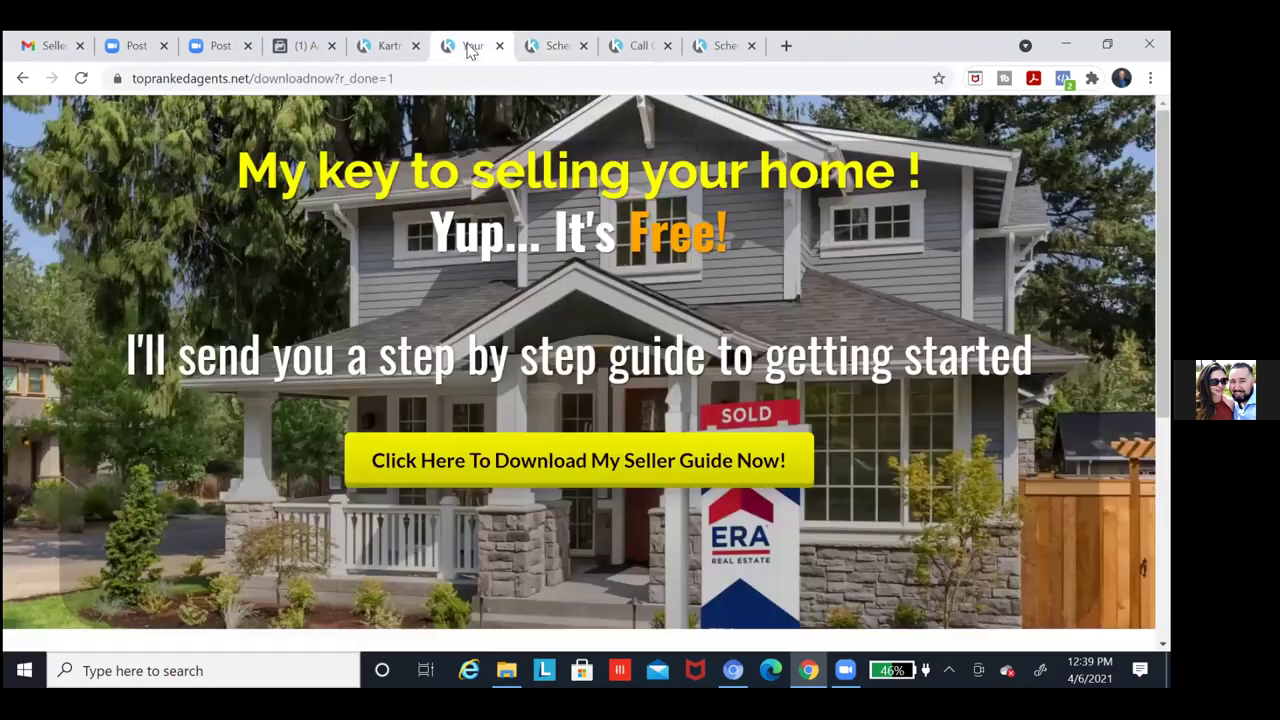
pyautogui.click(549, 47)
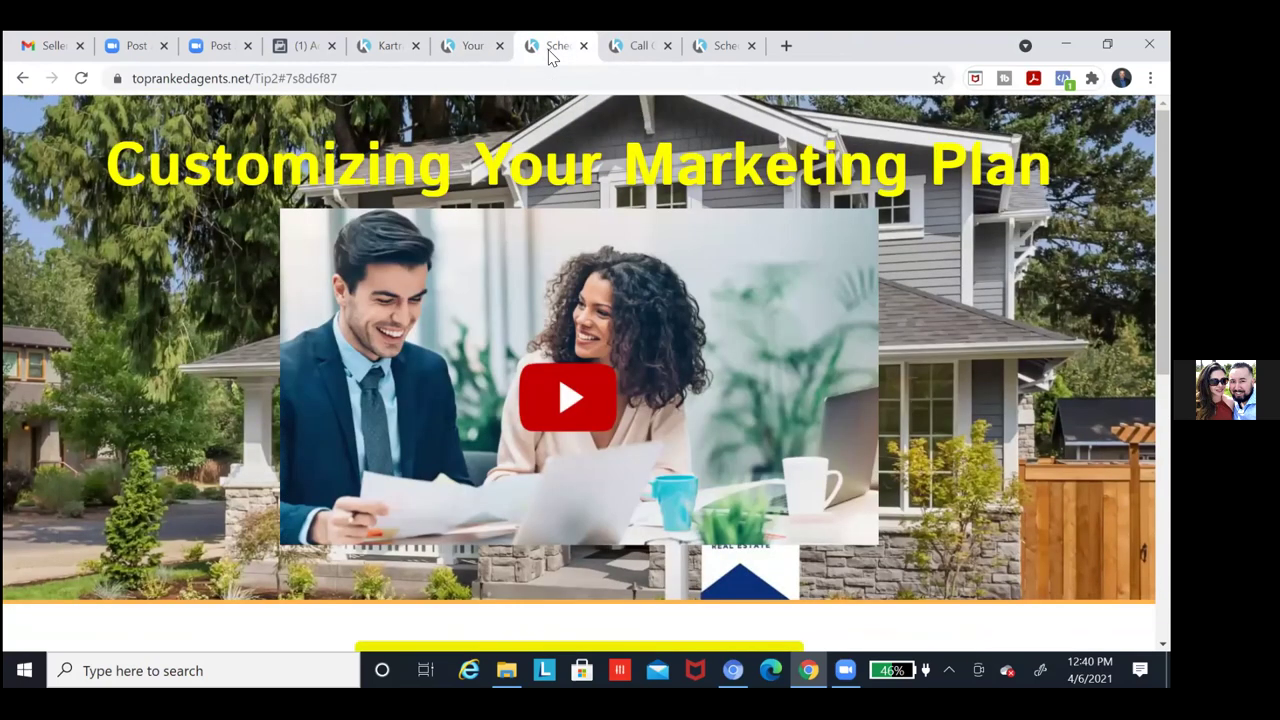
pyautogui.click(637, 50)
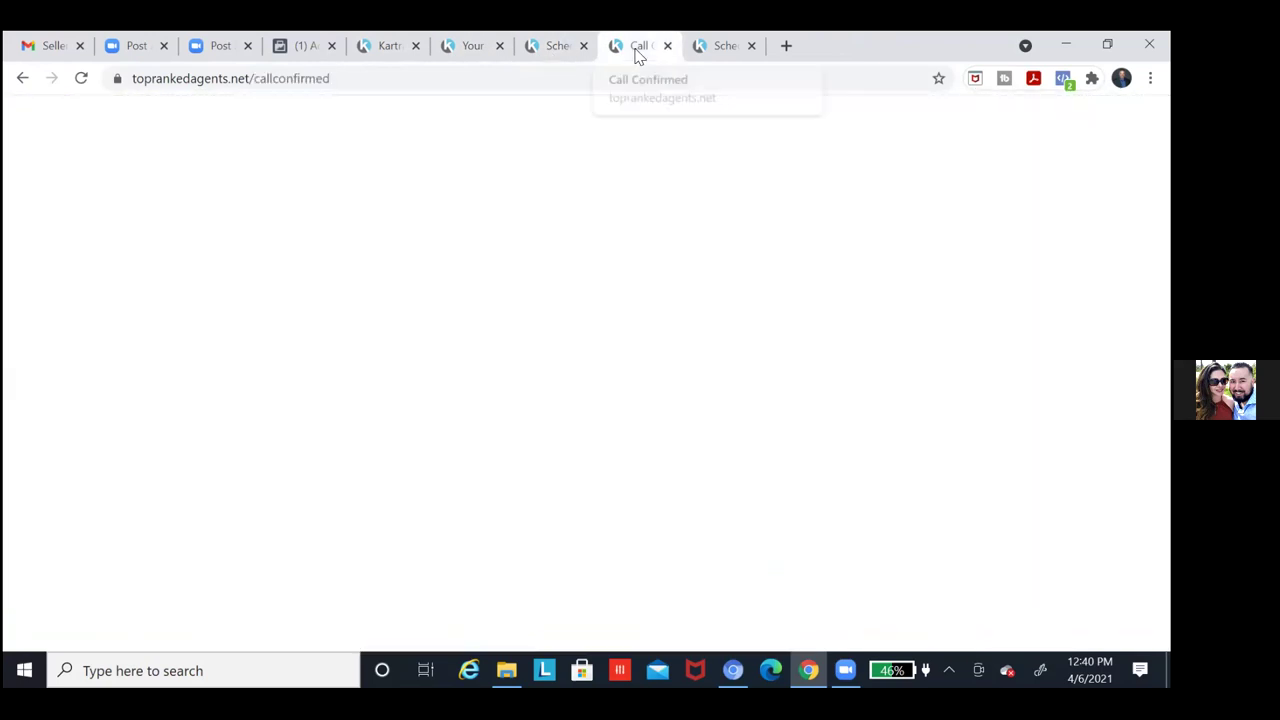
pyautogui.click(724, 48)
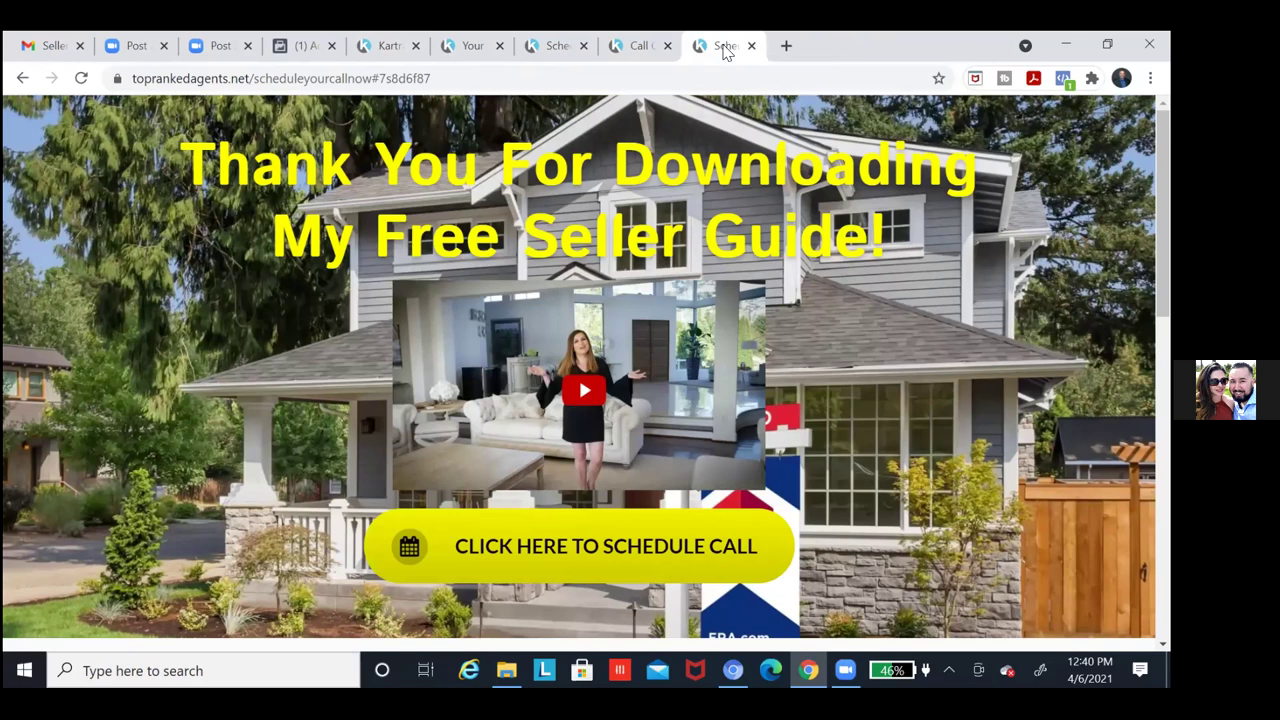
pyautogui.click(82, 79)
# Return to Kartra and close the publish dialog
pyautogui.click(389, 54)
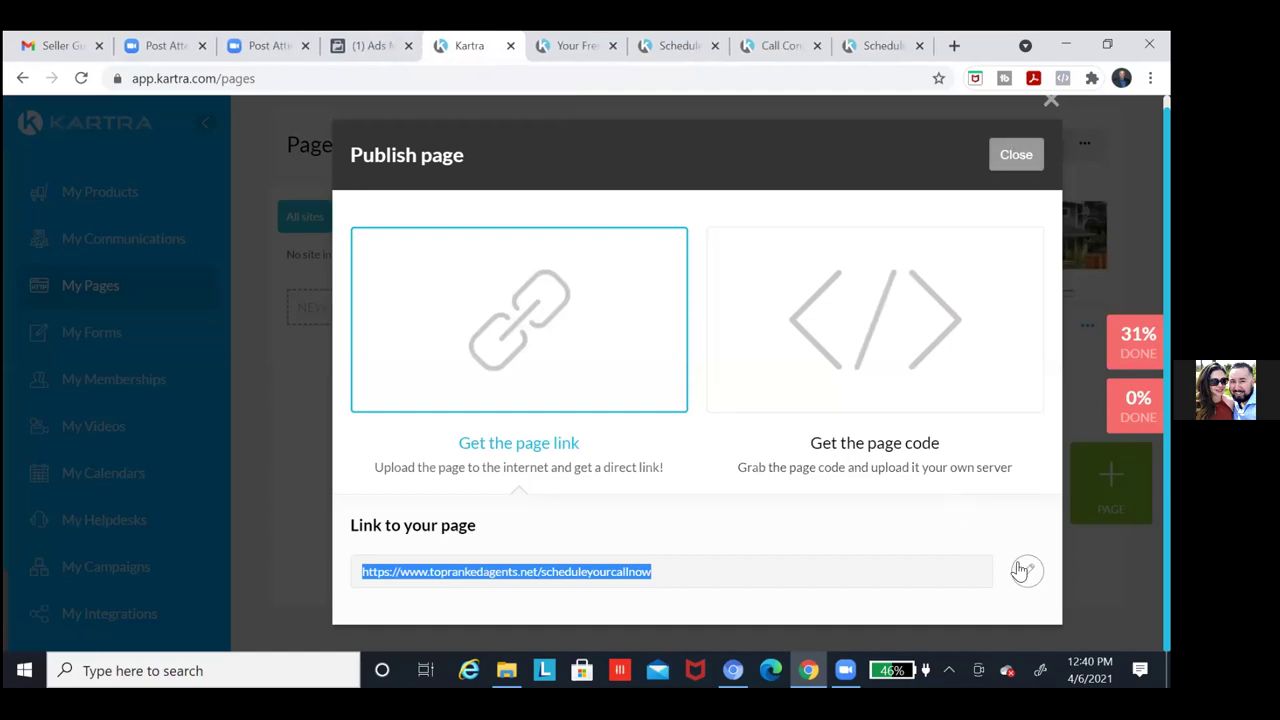
pyautogui.click(1016, 156)
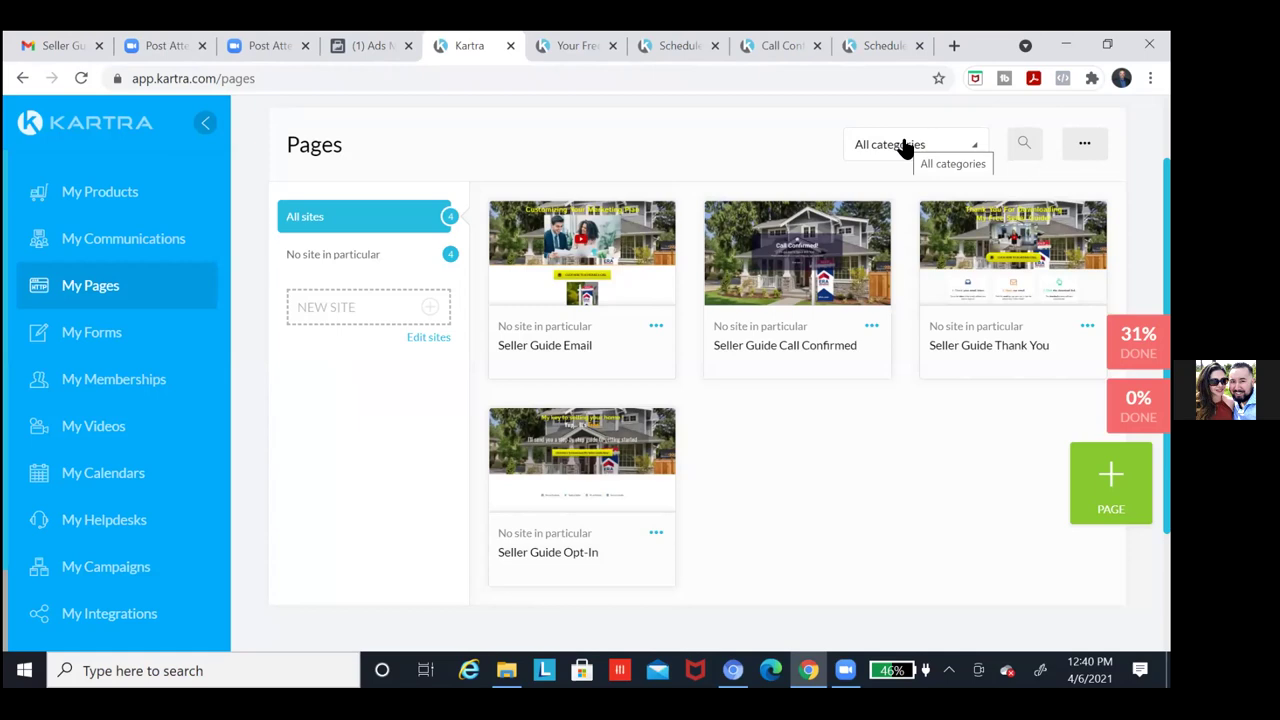
# Go to Facebook Ads Manager and switch to the North Florida Realtor ad account
pyautogui.click(362, 50)
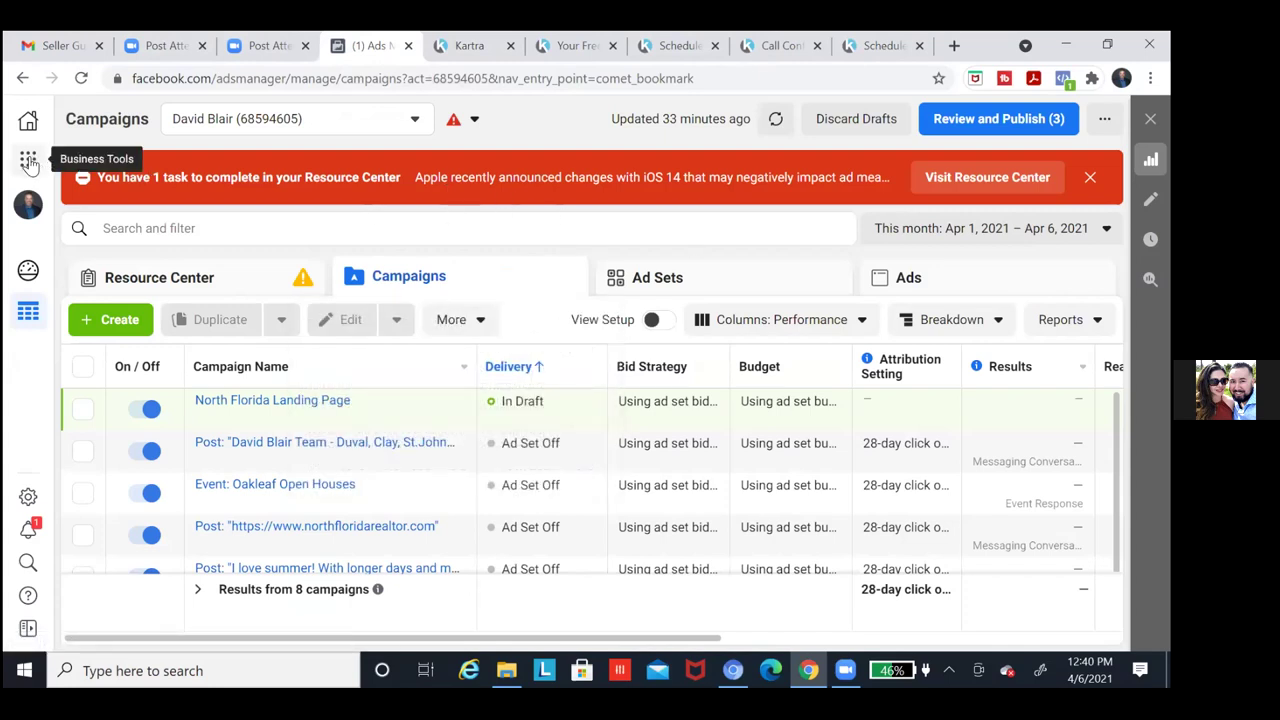
pyautogui.click(377, 125)
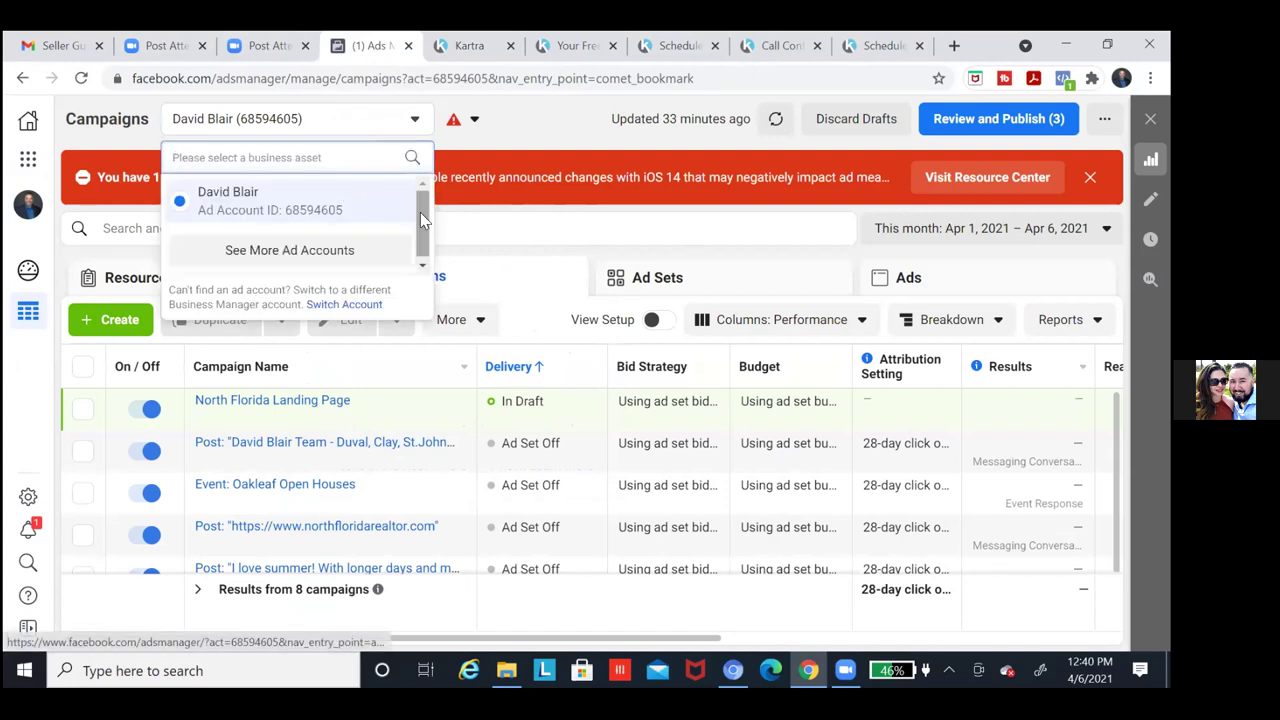
pyautogui.click(344, 252)
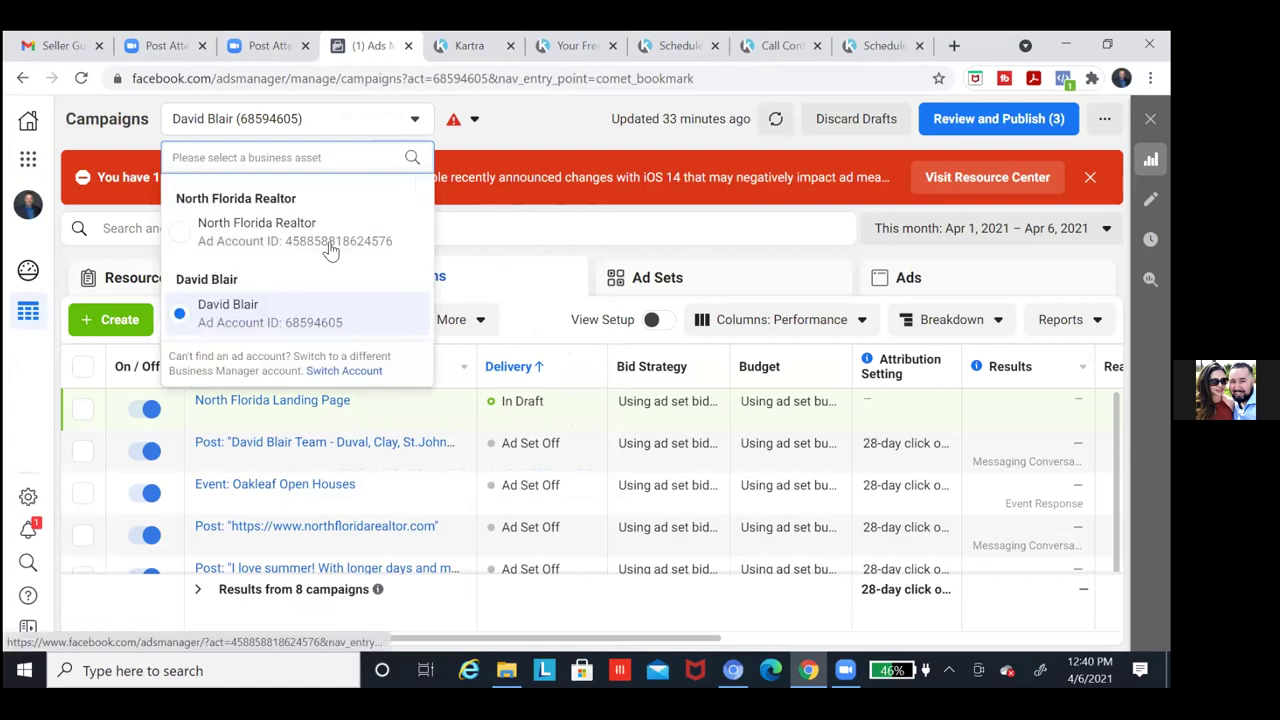
pyautogui.click(318, 249)
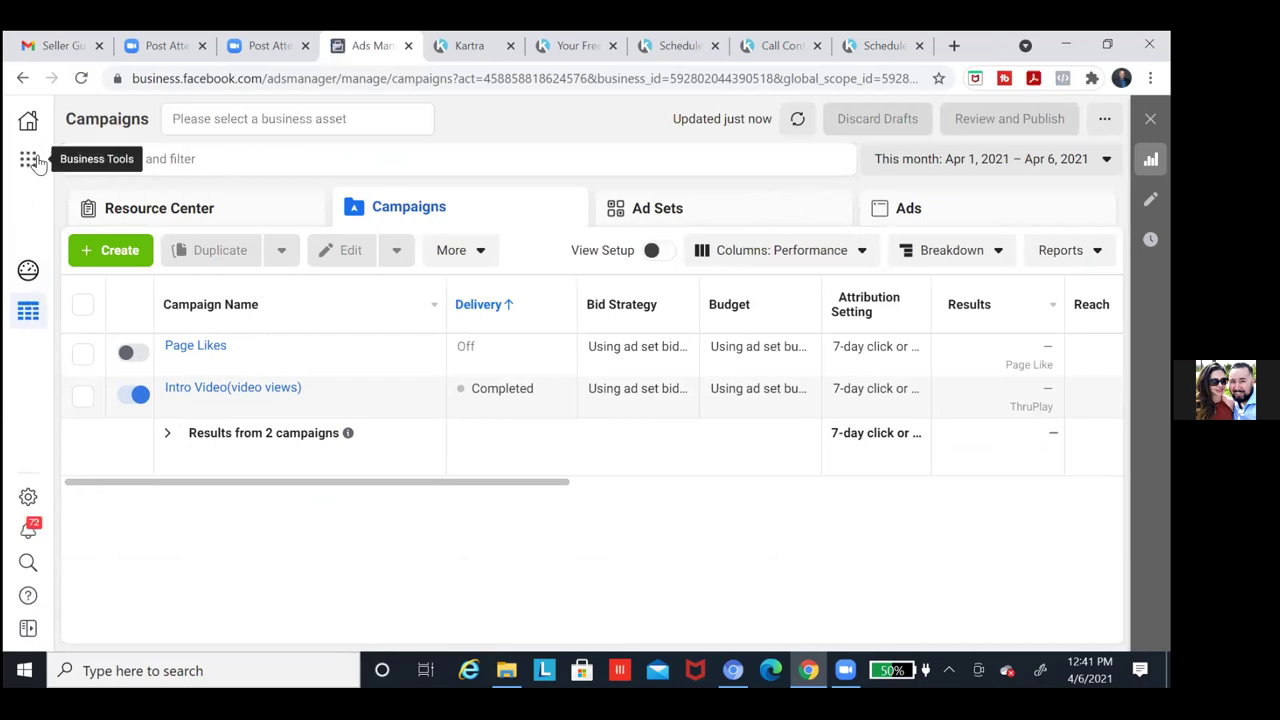
# Open the Audiences tool and collapse the details of the lookalike introduction banner
pyautogui.click(28, 162)
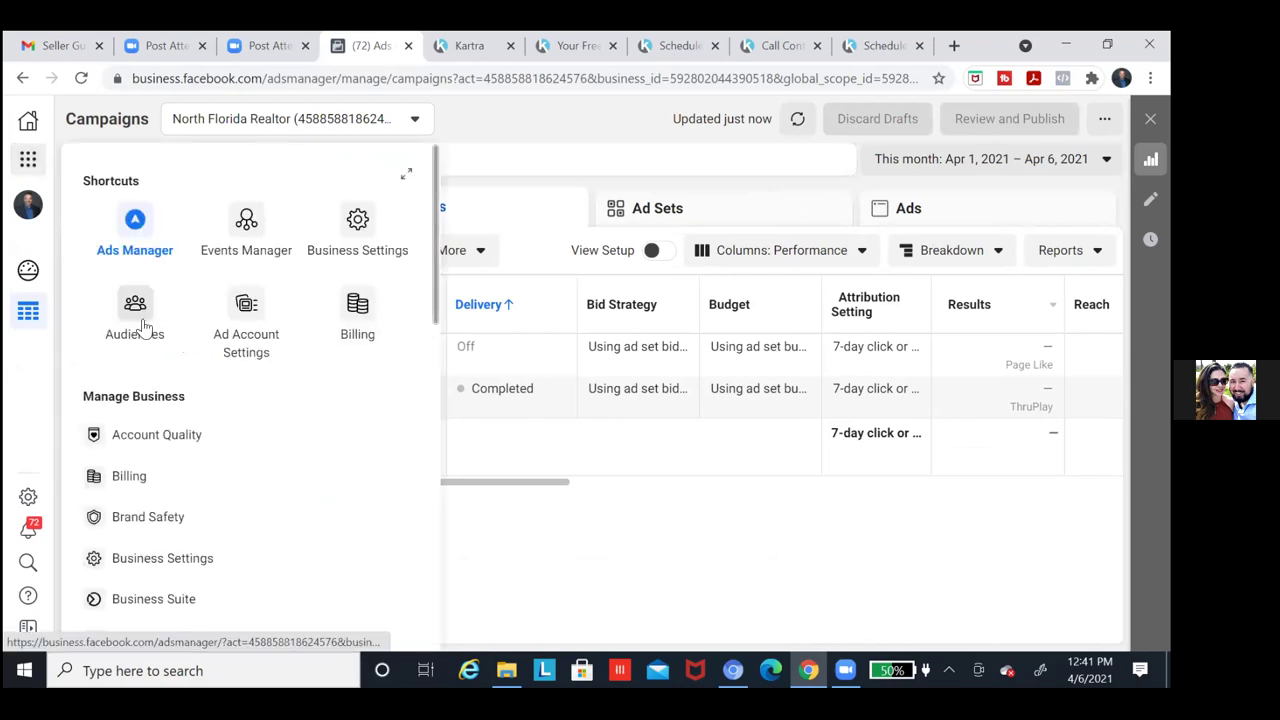
pyautogui.click(142, 328)
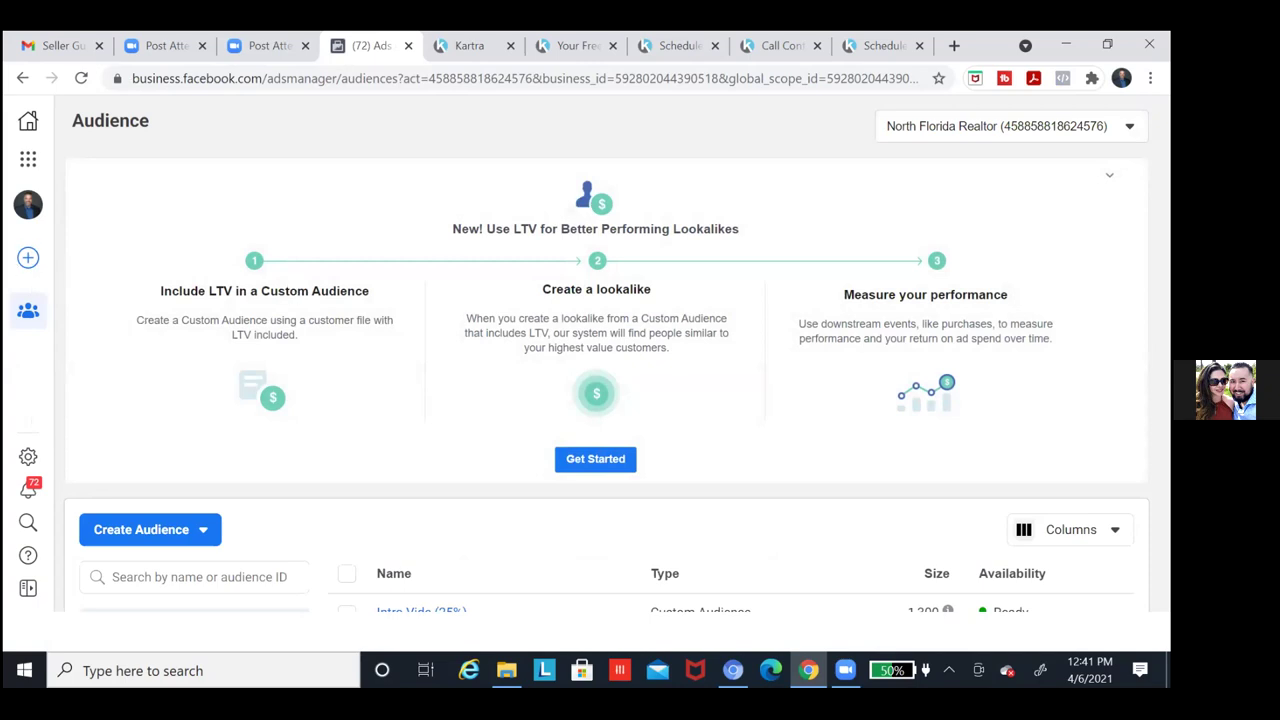
pyautogui.click(1109, 176)
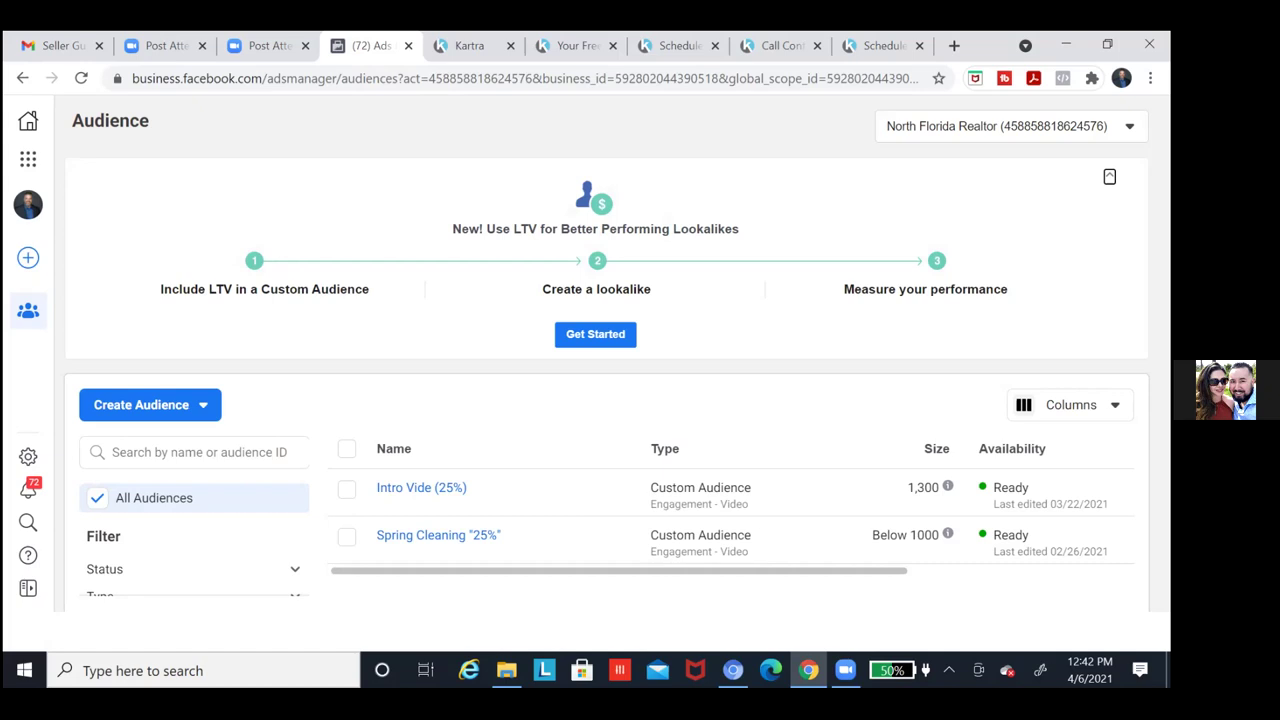
# Copy toprankedagents.net/scheduleyourcallnow from the thank-you page's address without the # suffix, and return to the Facebook Audiences page
pyautogui.click(884, 46)
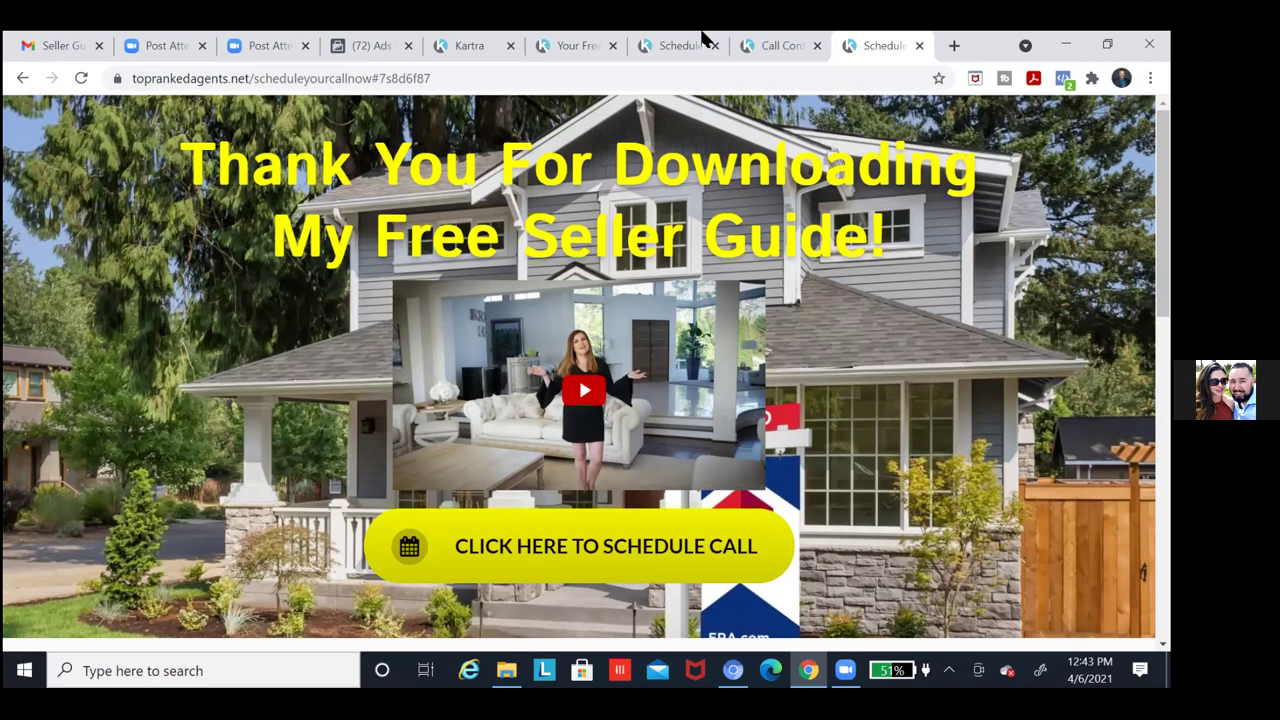
pyautogui.click(344, 78)
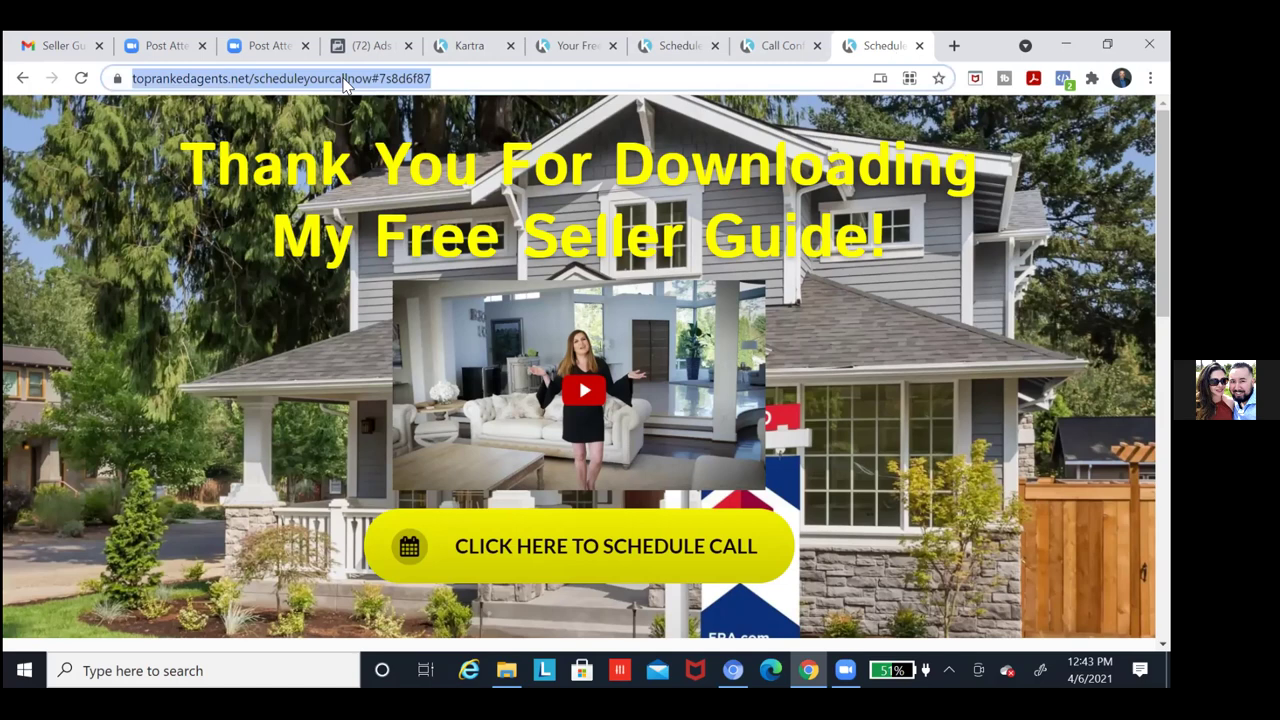
pyautogui.rightClick(344, 80)
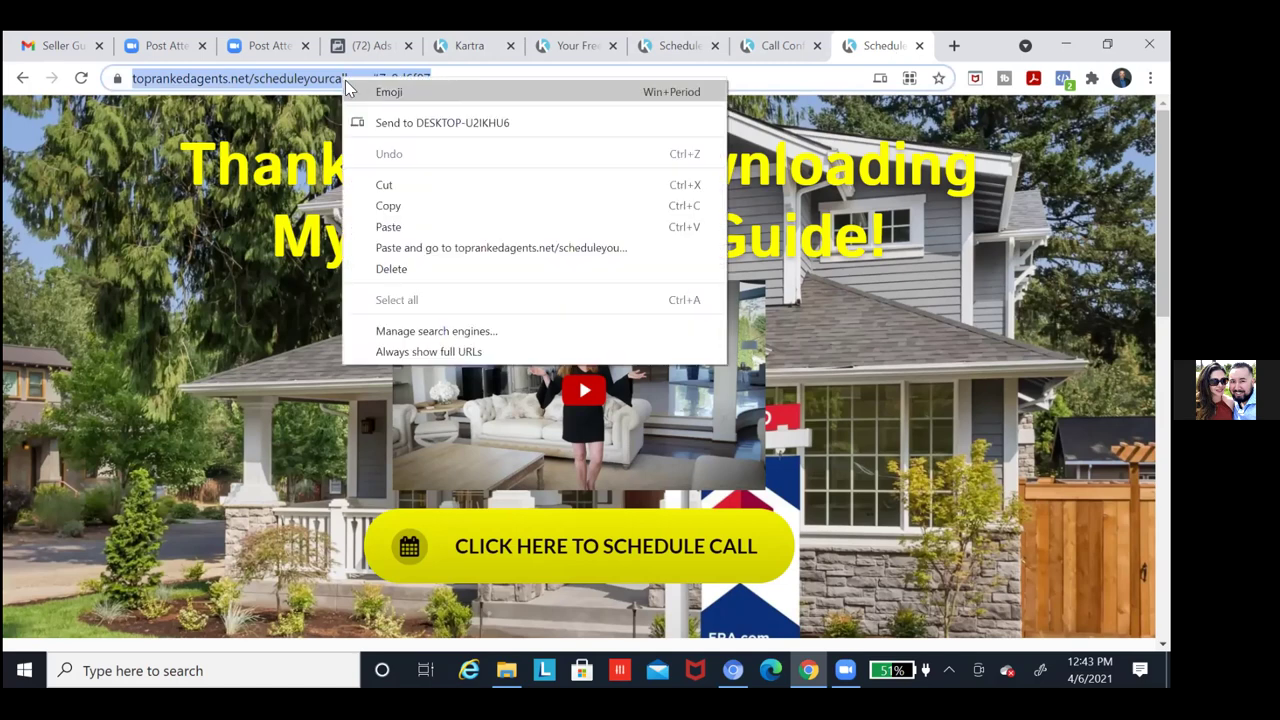
pyautogui.click(322, 78)
pyautogui.doubleClick(322, 78)
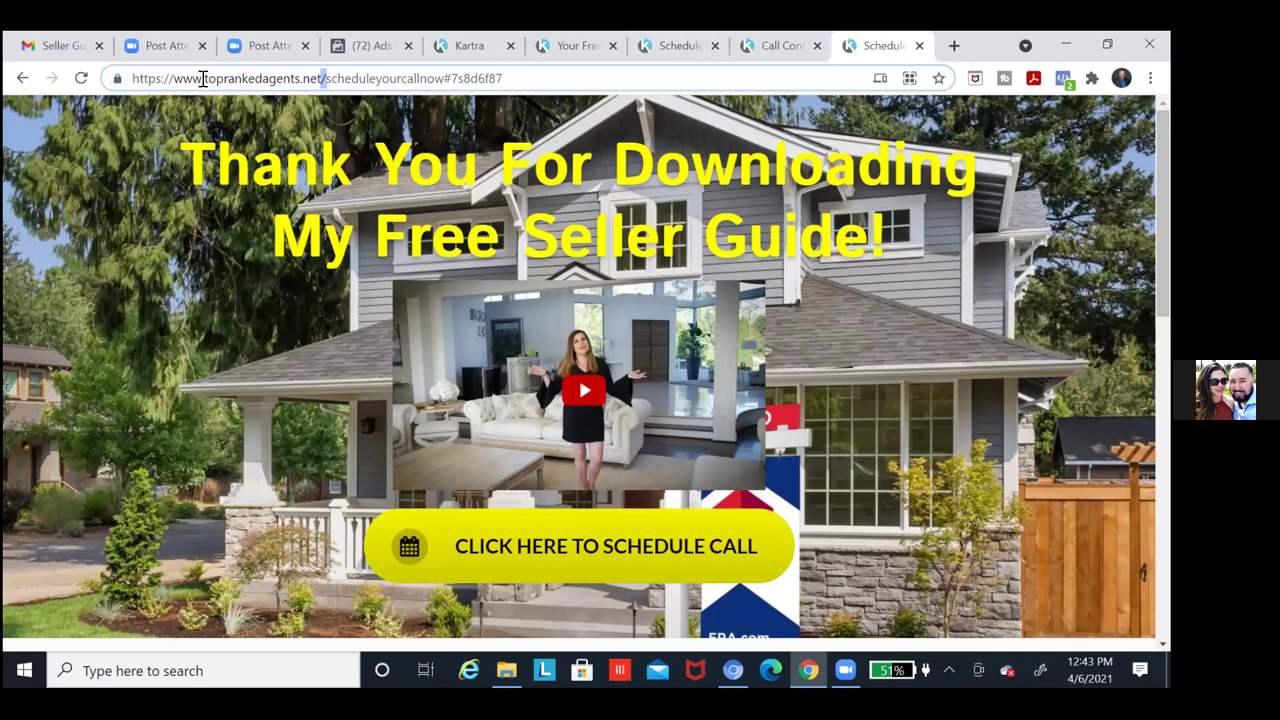
pyautogui.moveTo(203, 78); pyautogui.dragTo(443, 80)
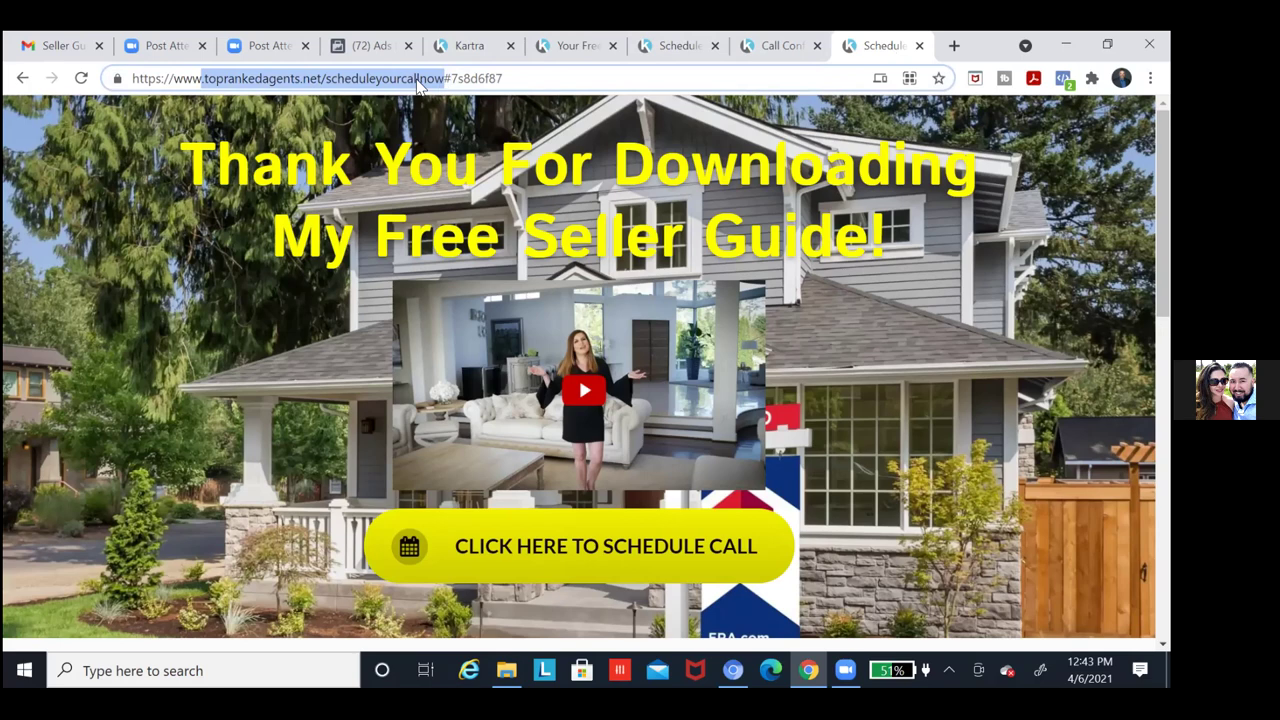
pyautogui.rightClick(418, 87)
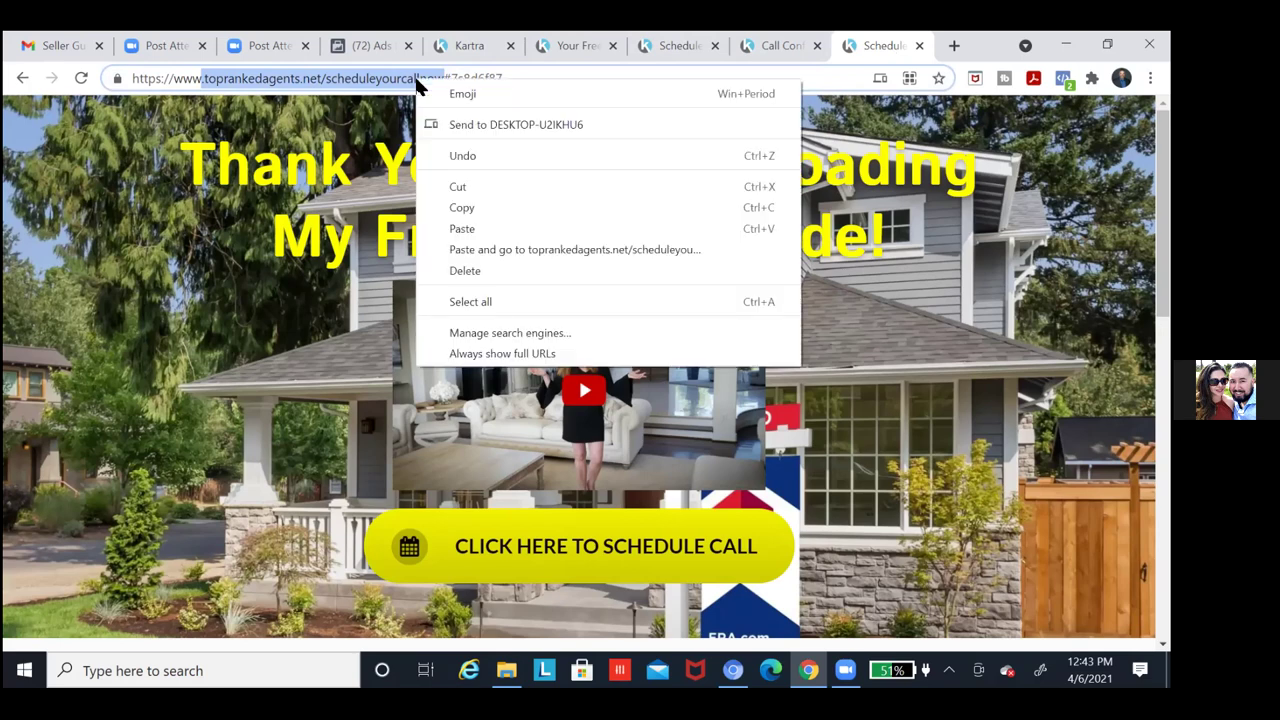
pyautogui.click(489, 210)
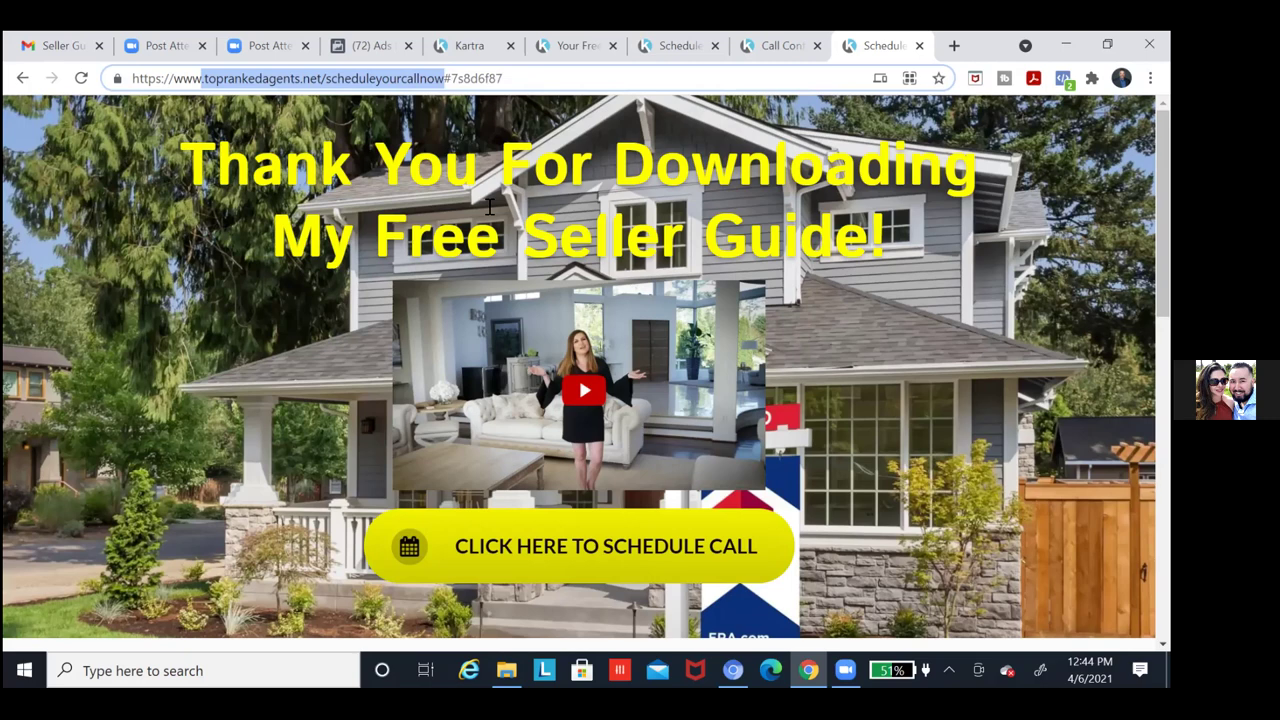
pyautogui.click(381, 47)
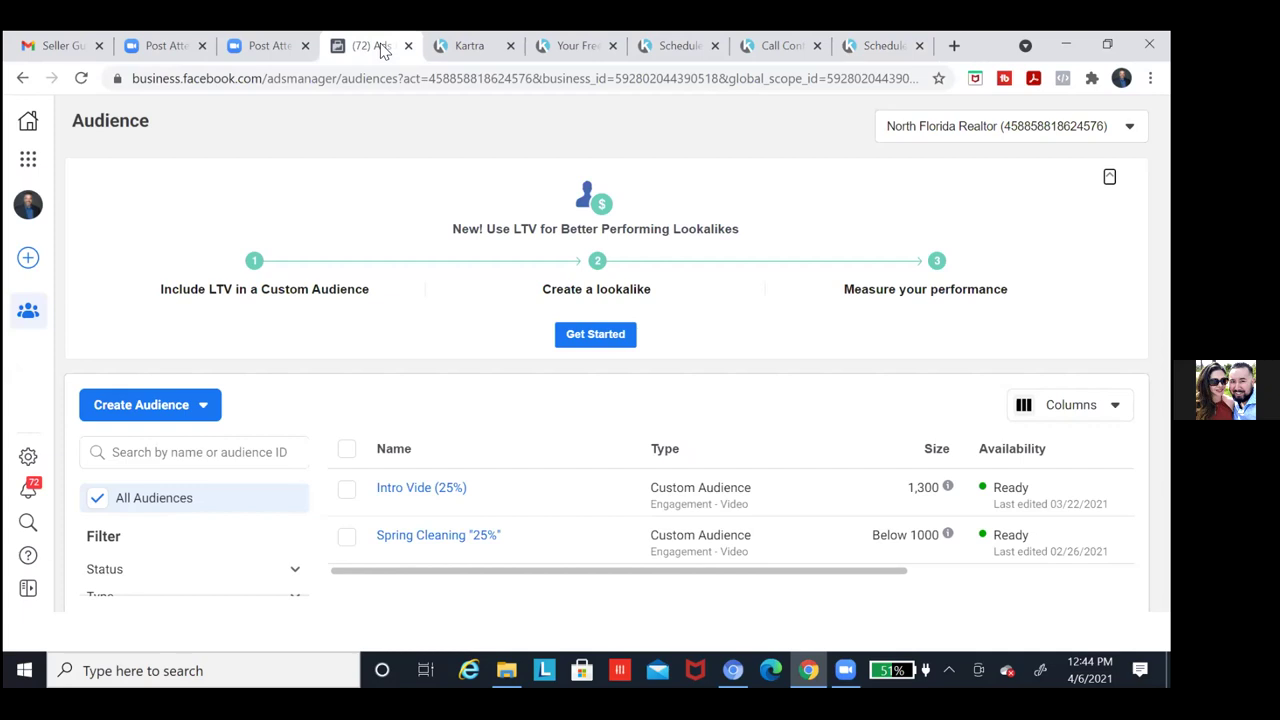
# Start a new custom audience with Website as its source and continue to its criteria
pyautogui.click(197, 412)
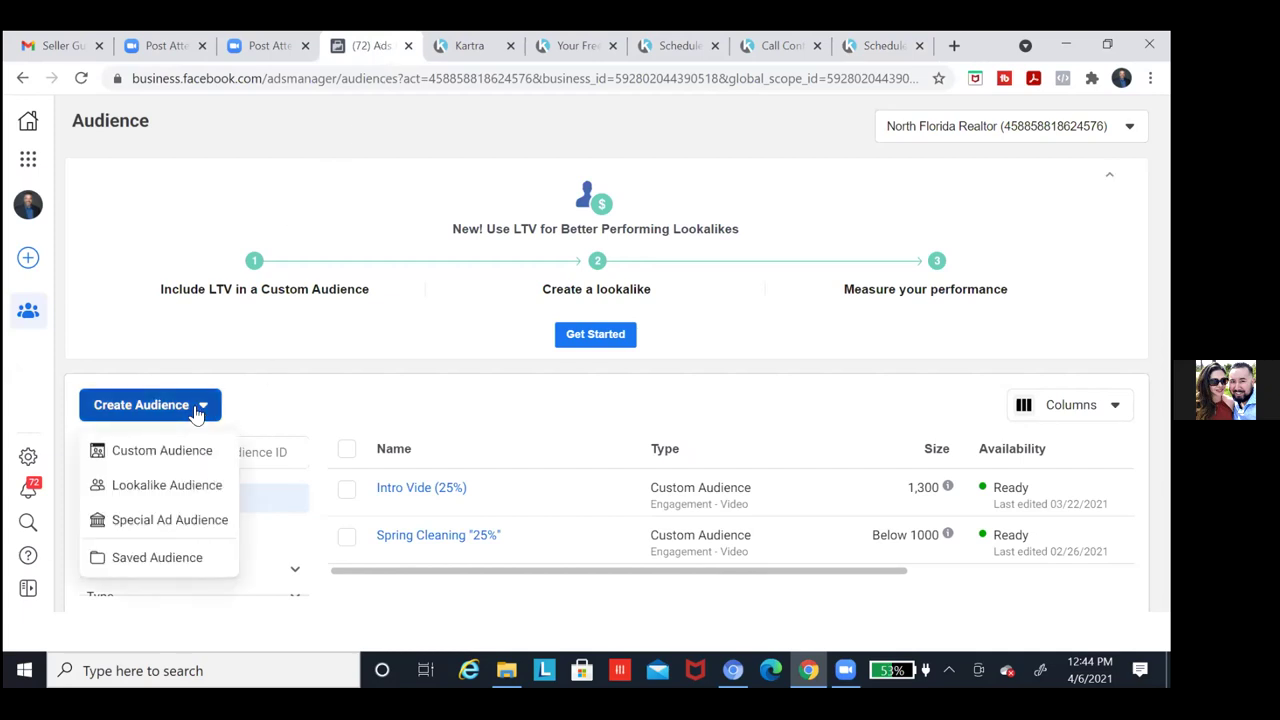
pyautogui.click(160, 455)
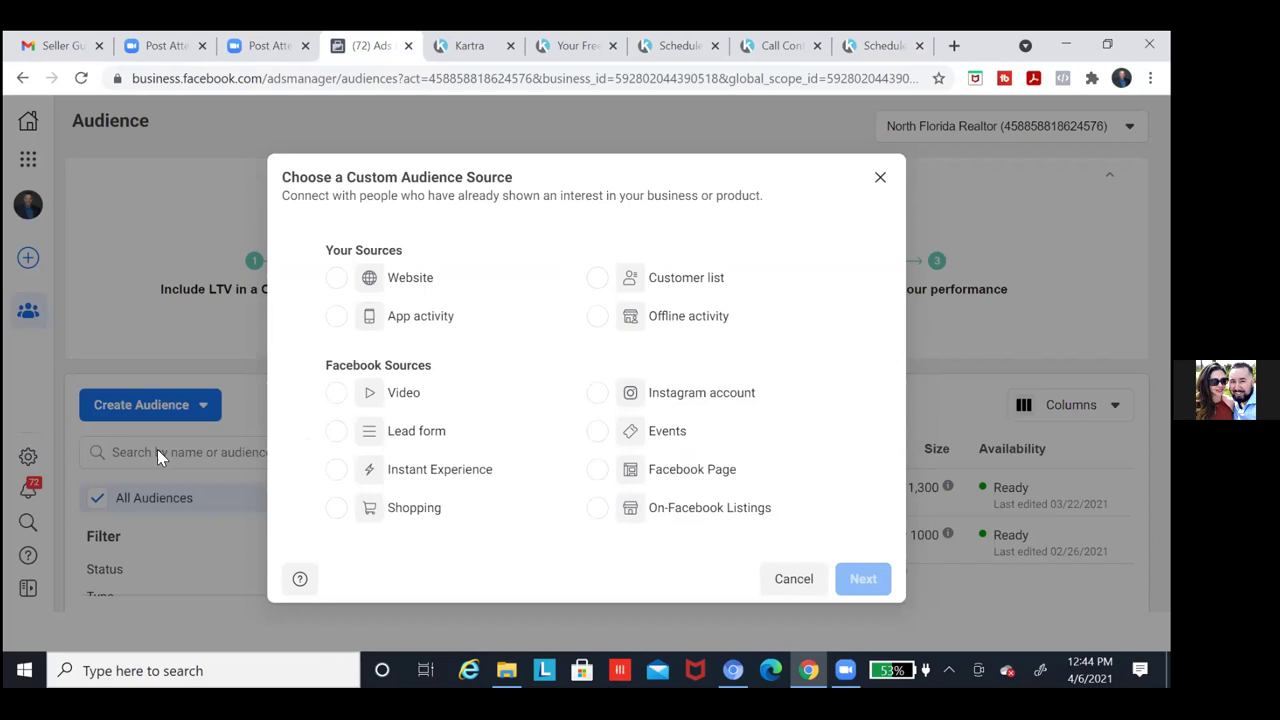
pyautogui.click(336, 279)
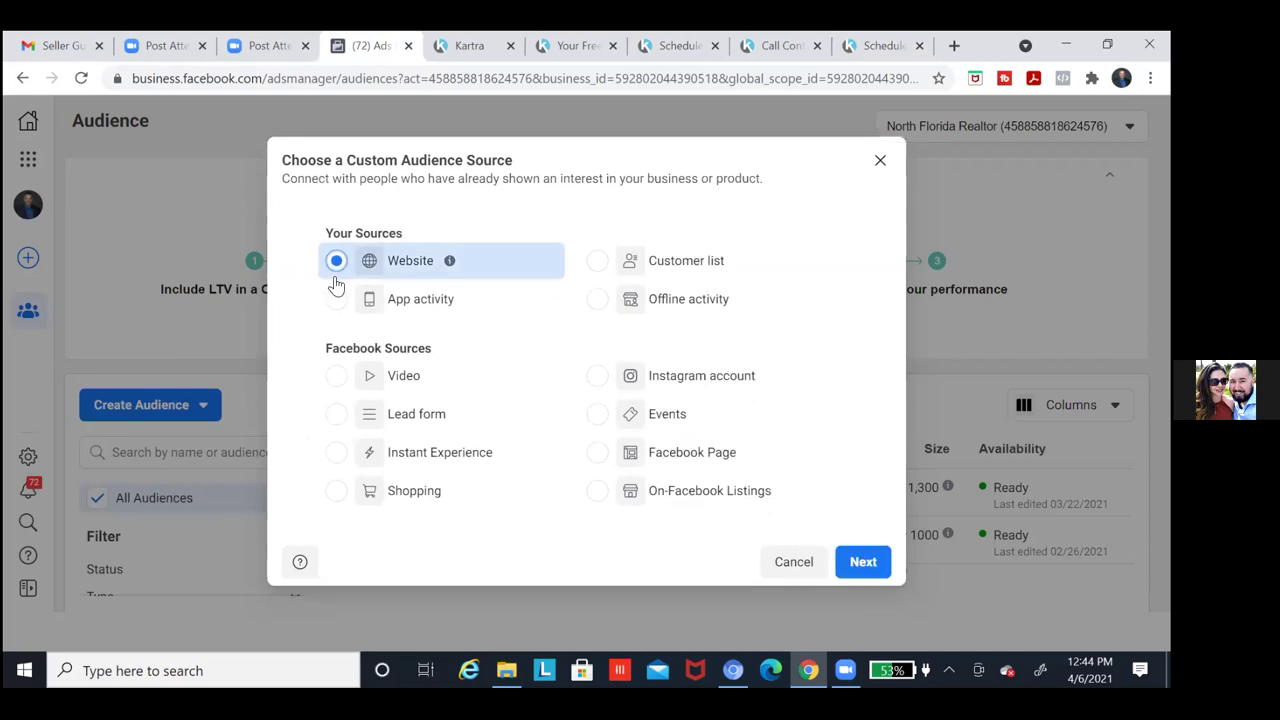
pyautogui.click(336, 380)
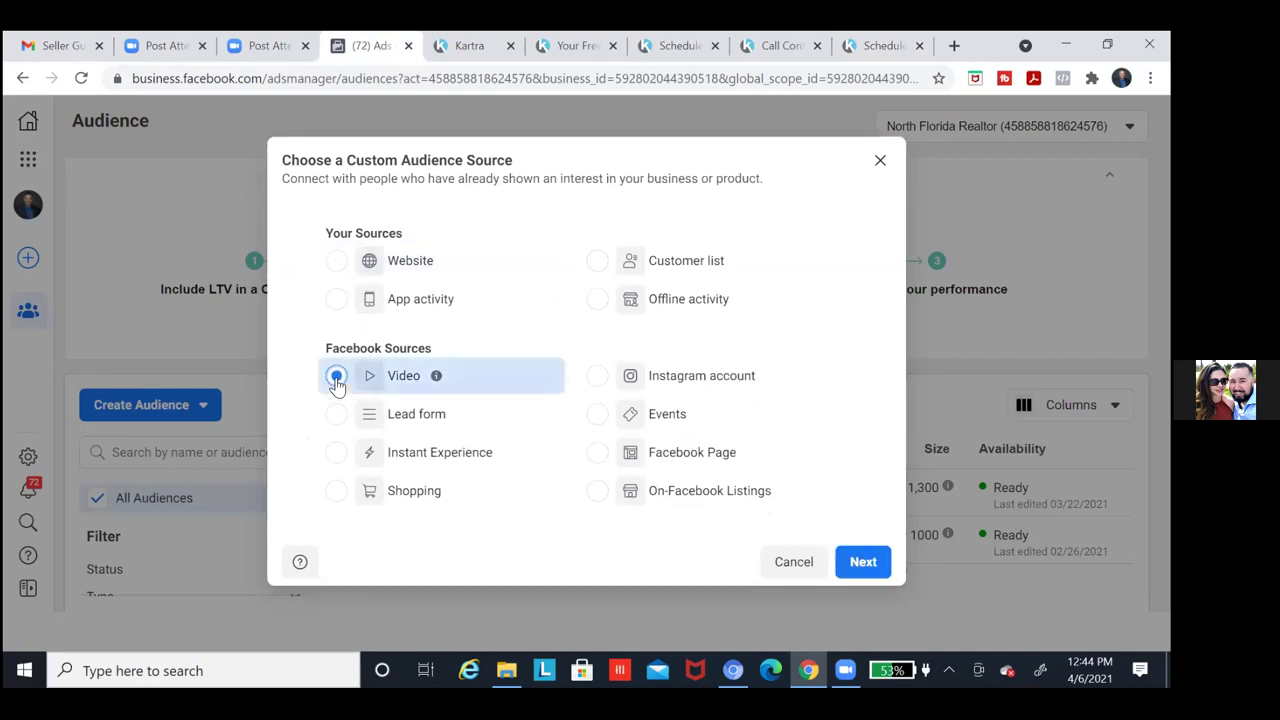
pyautogui.click(336, 261)
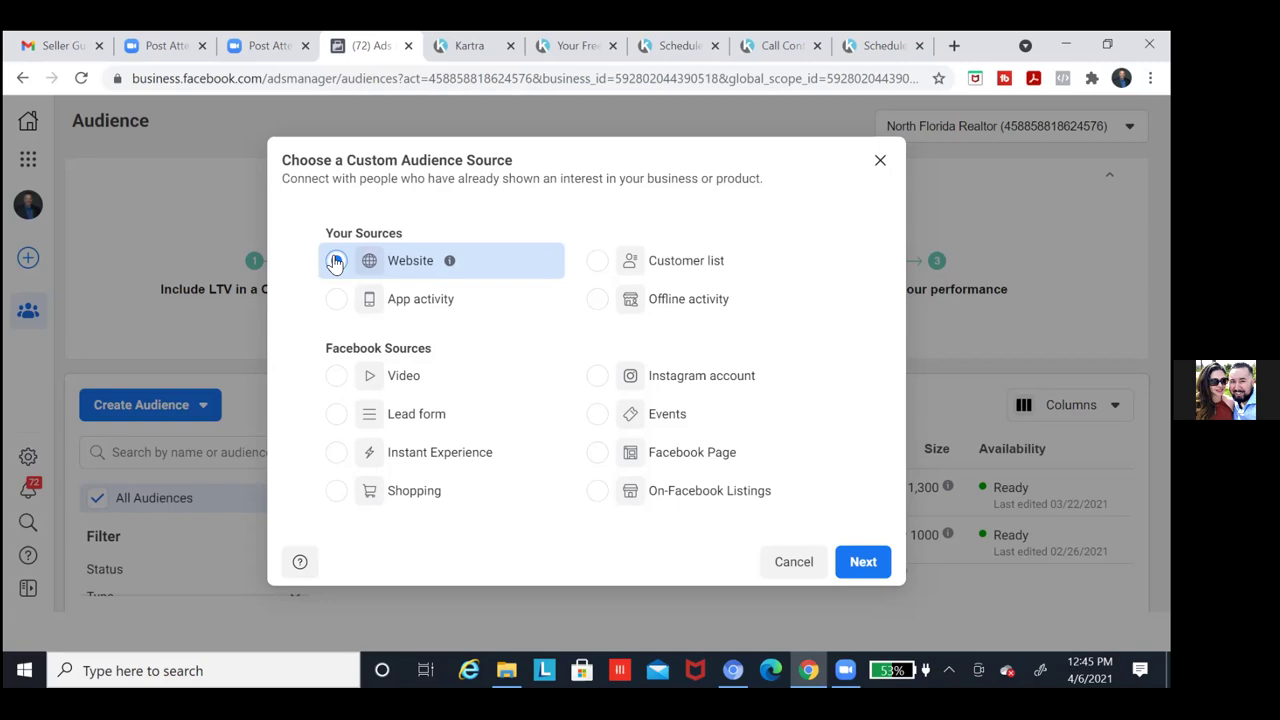
pyautogui.click(336, 261)
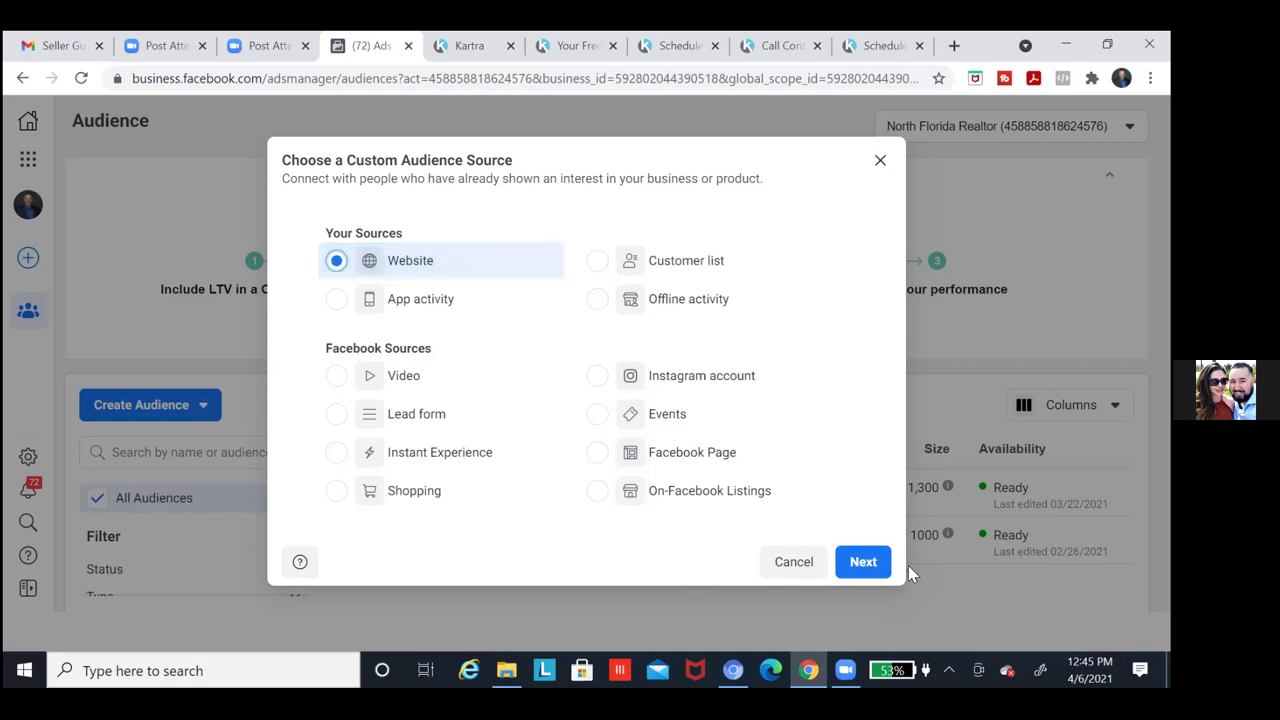
pyautogui.click(862, 562)
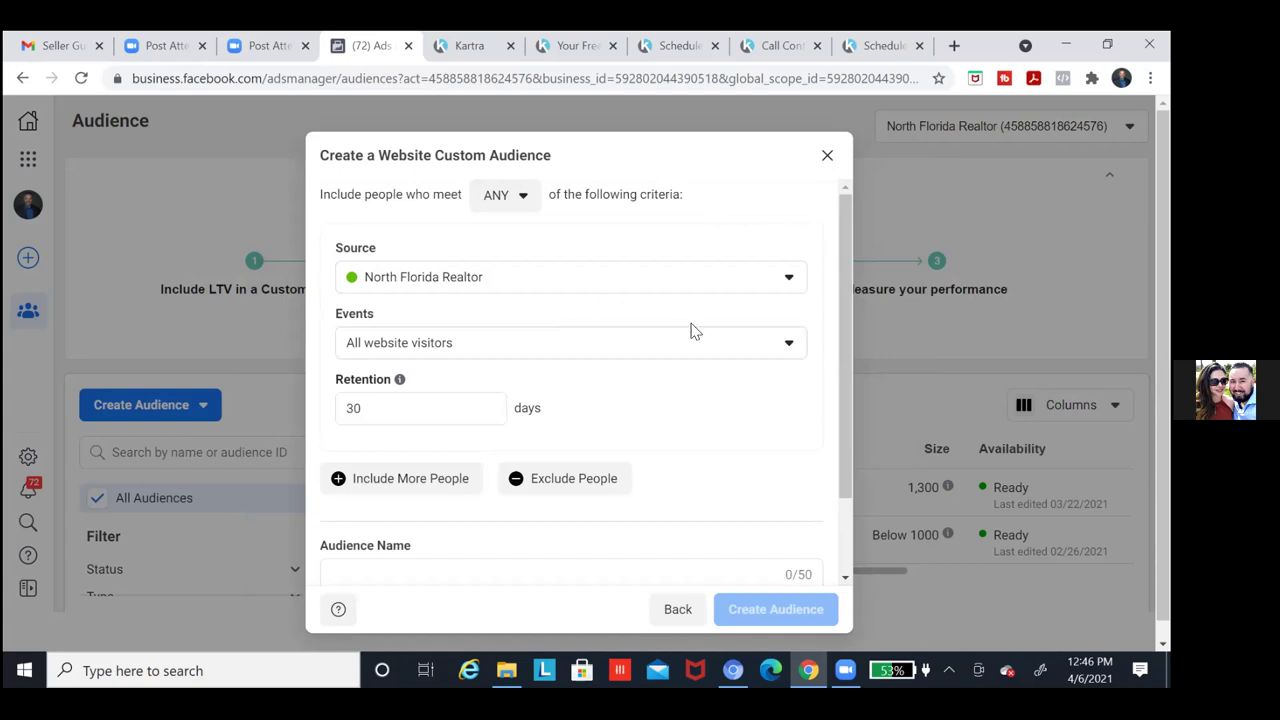
# Include people who visited specific web pages whose URL contains toprankedagents.net/scheduleyourcallnow, removing the leading dot from the pasted address
pyautogui.click(758, 354)
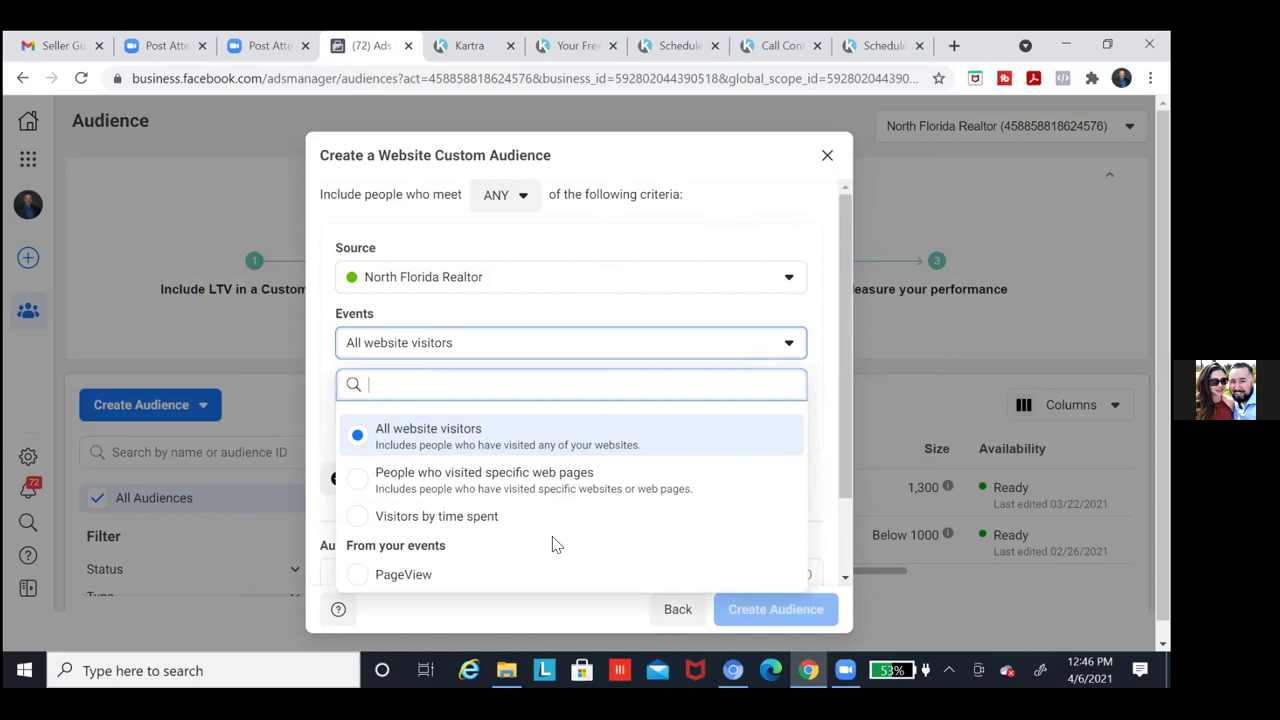
pyautogui.click(360, 482)
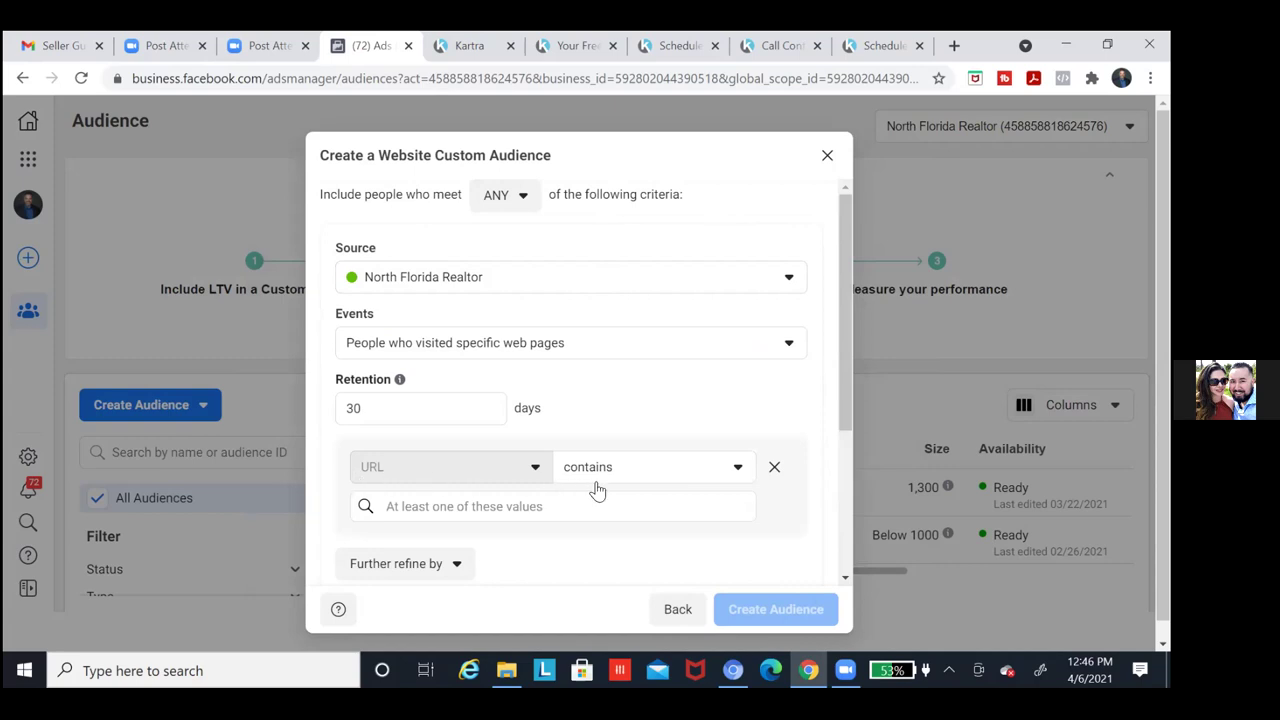
pyautogui.click(480, 507)
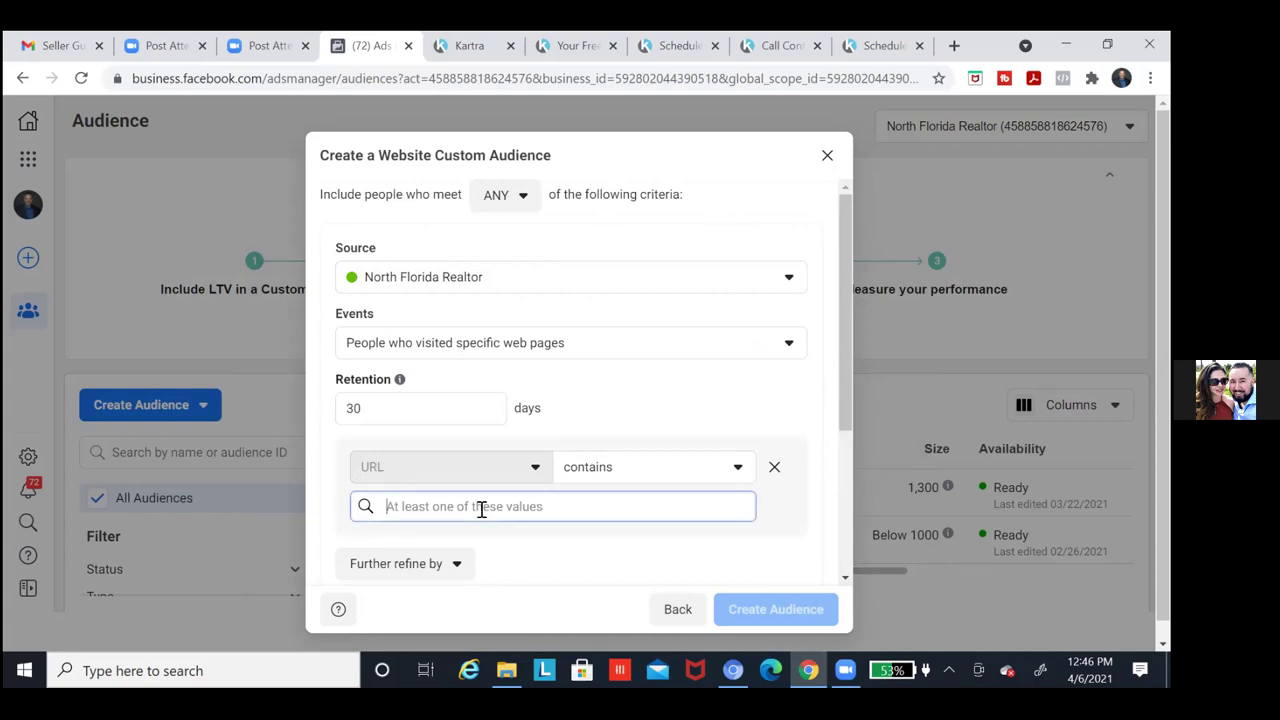
pyautogui.rightClick(478, 508)
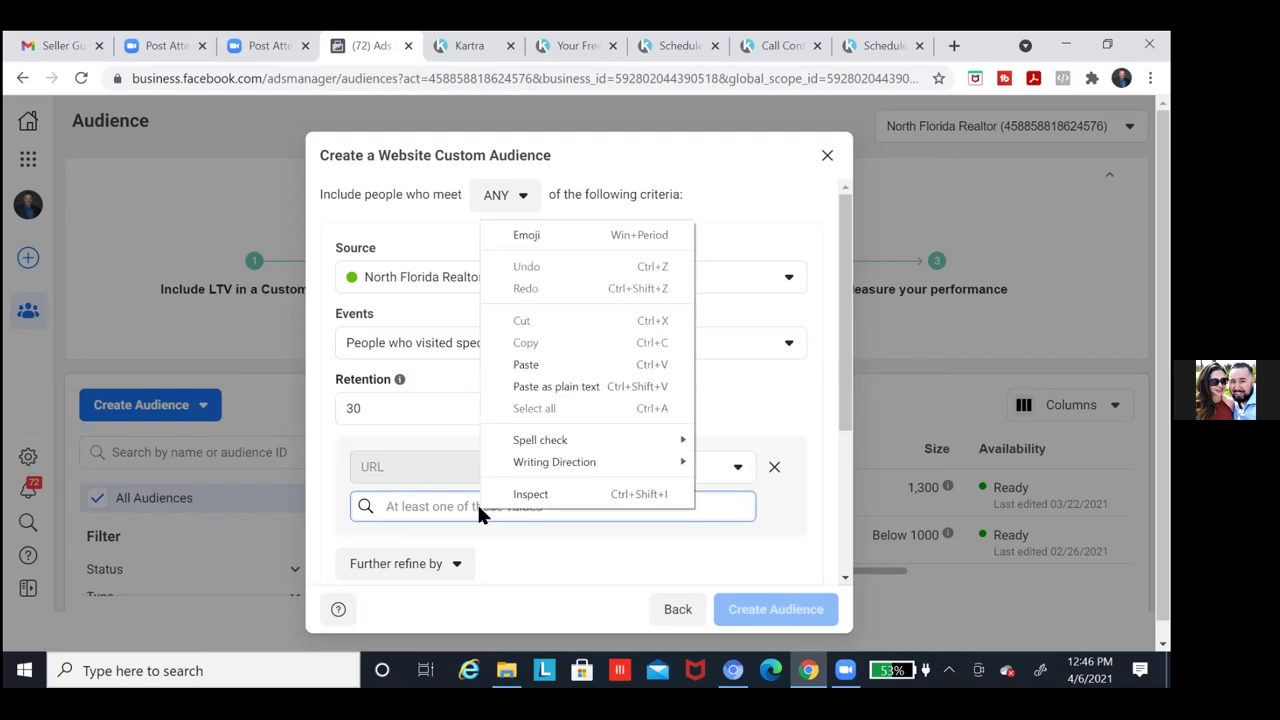
pyautogui.click(527, 364)
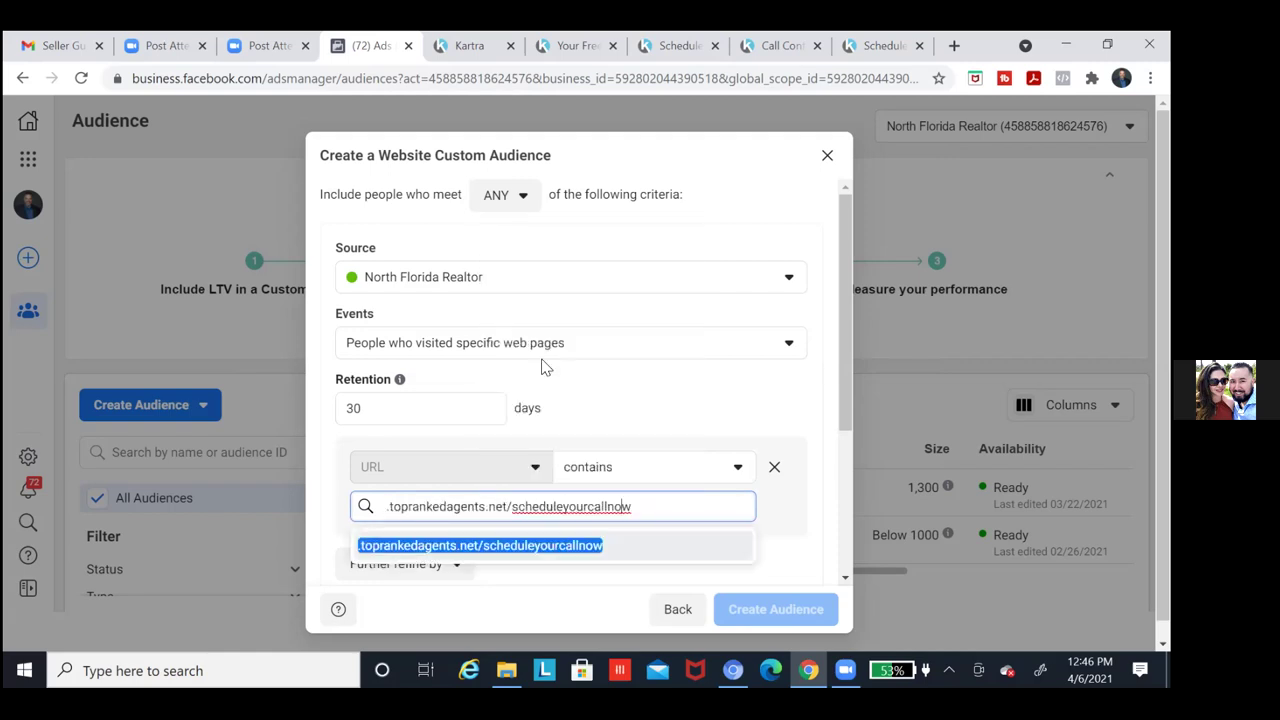
pyautogui.press('Left')
pyautogui.press('Left')
pyautogui.press('Left')
pyautogui.press('Left')
pyautogui.press('Left')
pyautogui.press('Left')
pyautogui.press('Left')
pyautogui.press('Left')
pyautogui.press('Left')
pyautogui.press('Left')
pyautogui.press('Left')
pyautogui.press('Left')
pyautogui.press('Left')
pyautogui.press('Left')
pyautogui.press('Left')
pyautogui.press('Left')
pyautogui.press('Left')
pyautogui.press('Left')
pyautogui.press('Left')
pyautogui.press('Left')
pyautogui.press('Delete')
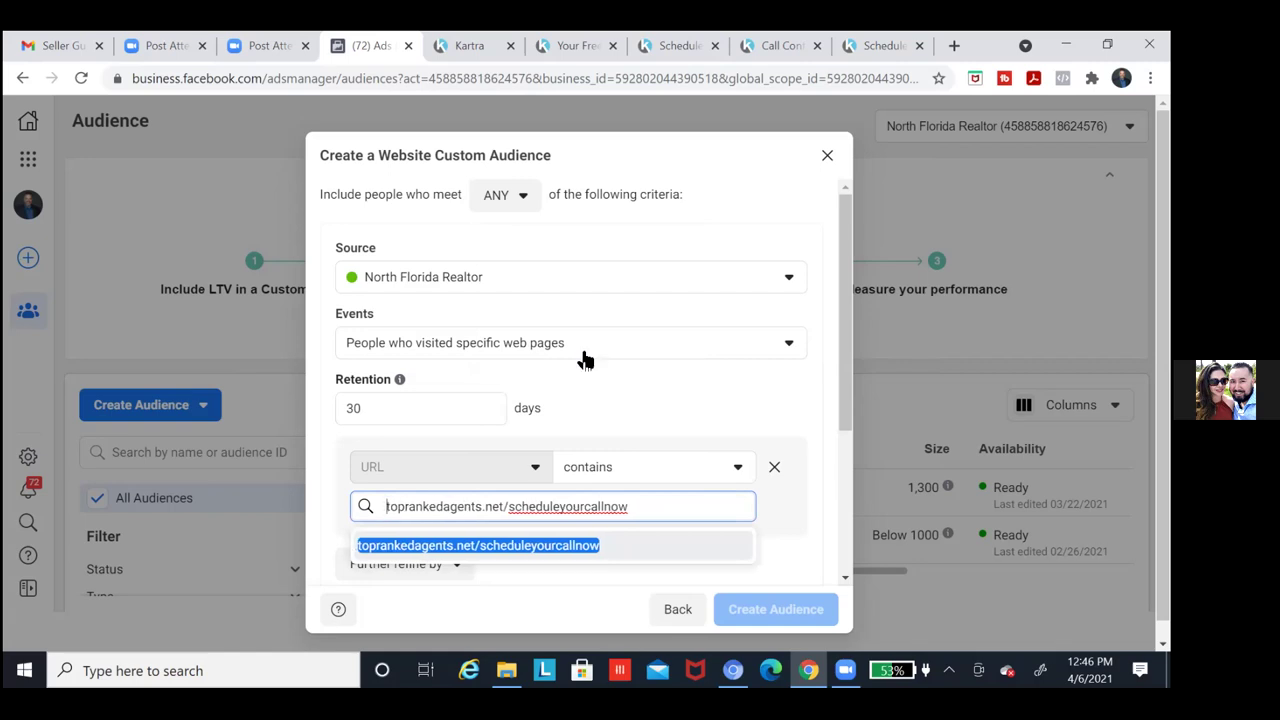
pyautogui.click(574, 548)
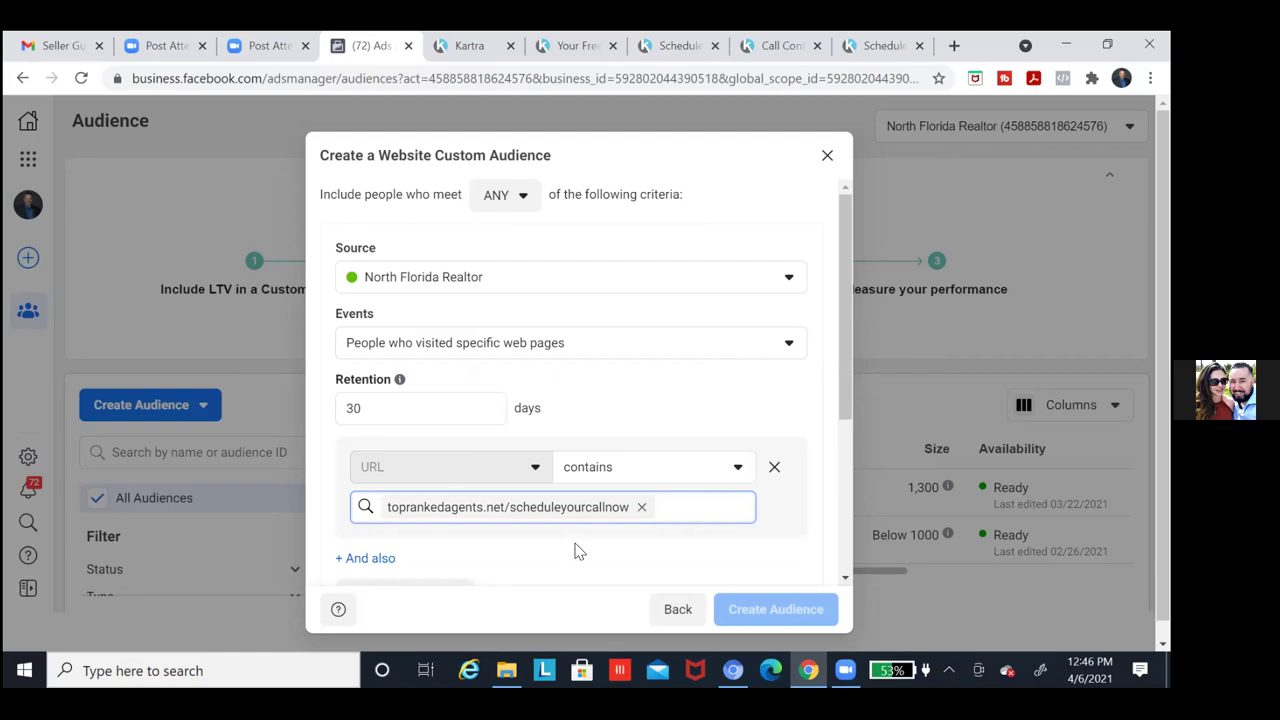
# Set the audience's retention to 180 days
pyautogui.click(374, 425)
pyautogui.click(380, 407)
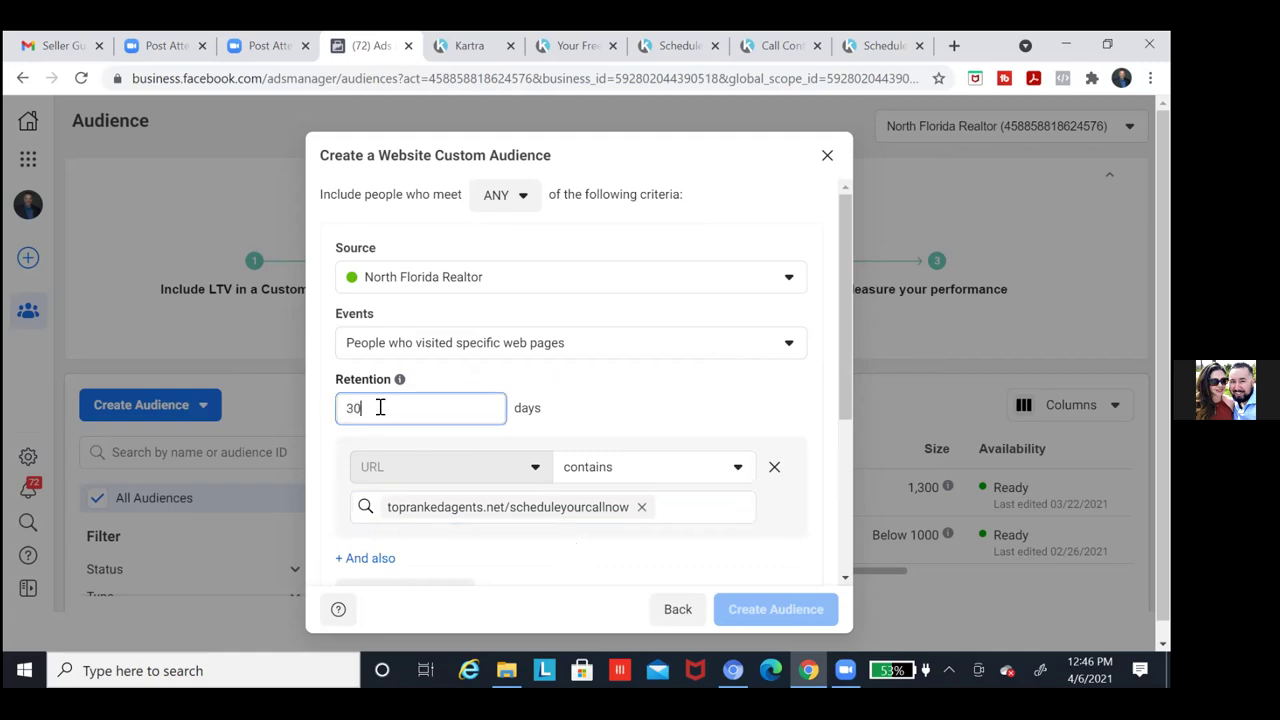
pyautogui.press('BackSpace')
pyautogui.press('BackSpace')
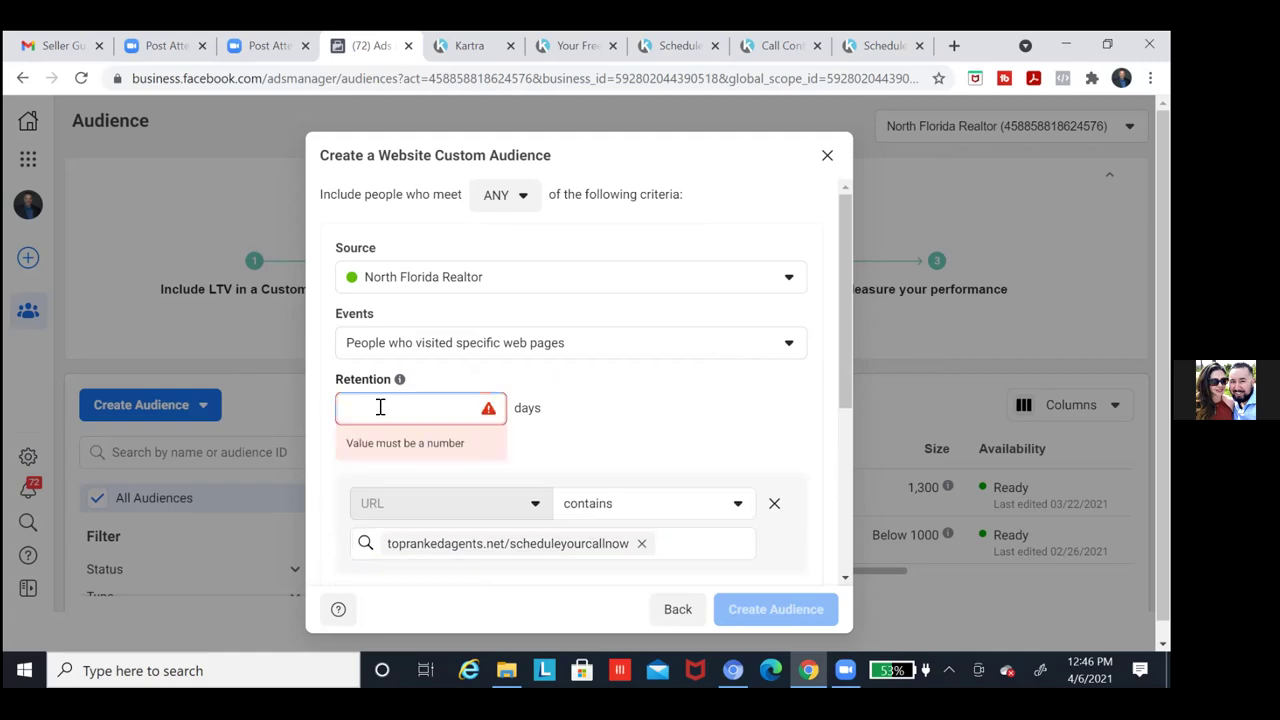
pyautogui.write('180')
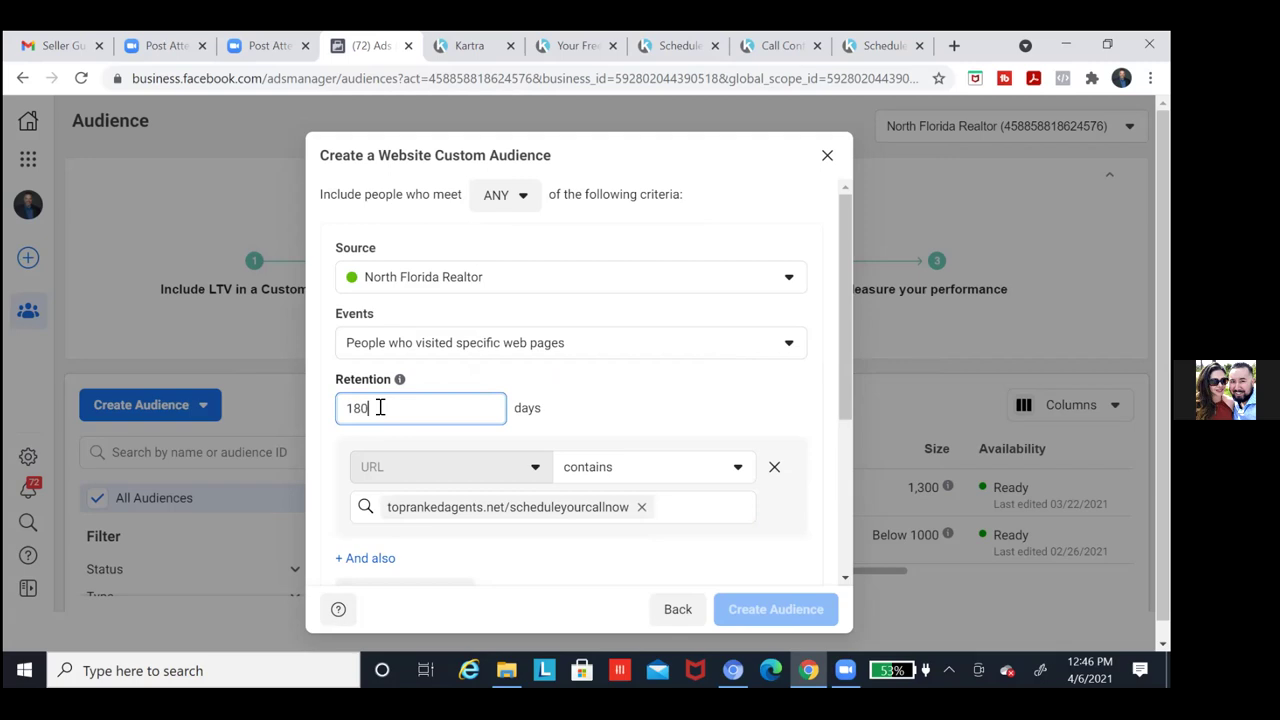
# Name the audience Seller Guide Leads, create it, and close the creation dialog
pyautogui.scroll(-1, 380, 407)
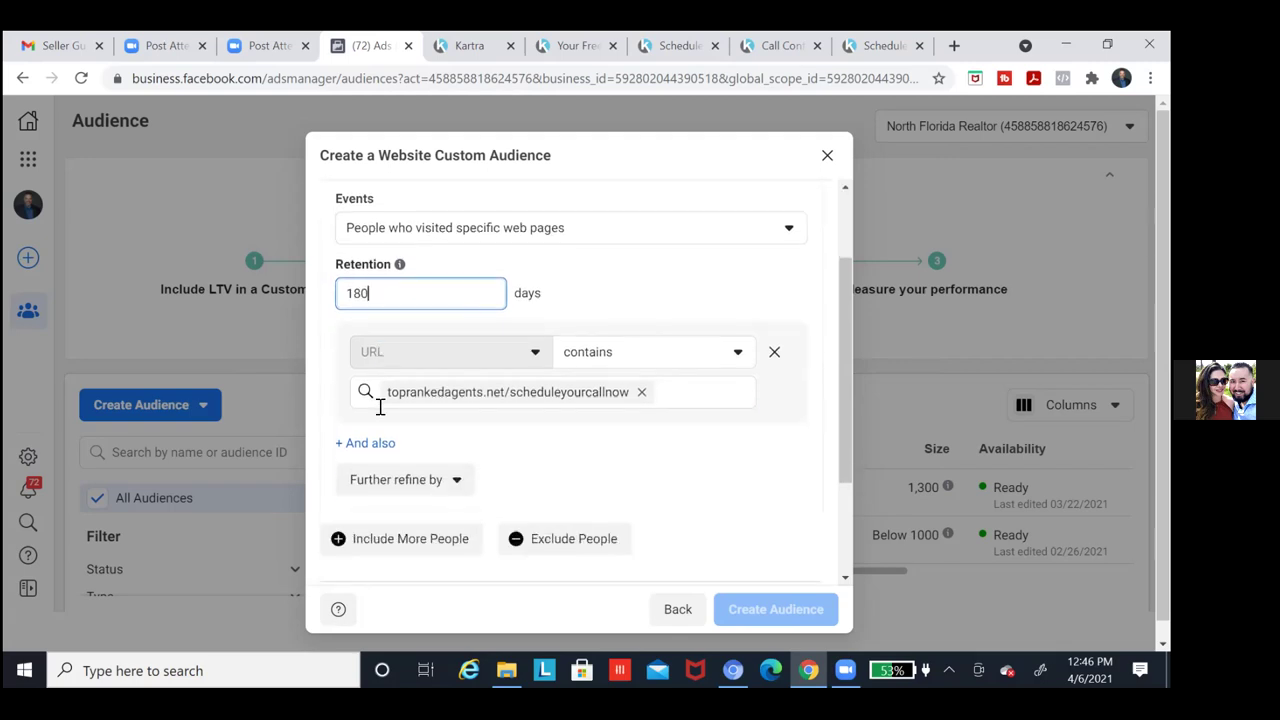
pyautogui.scroll(-3, 380, 407)
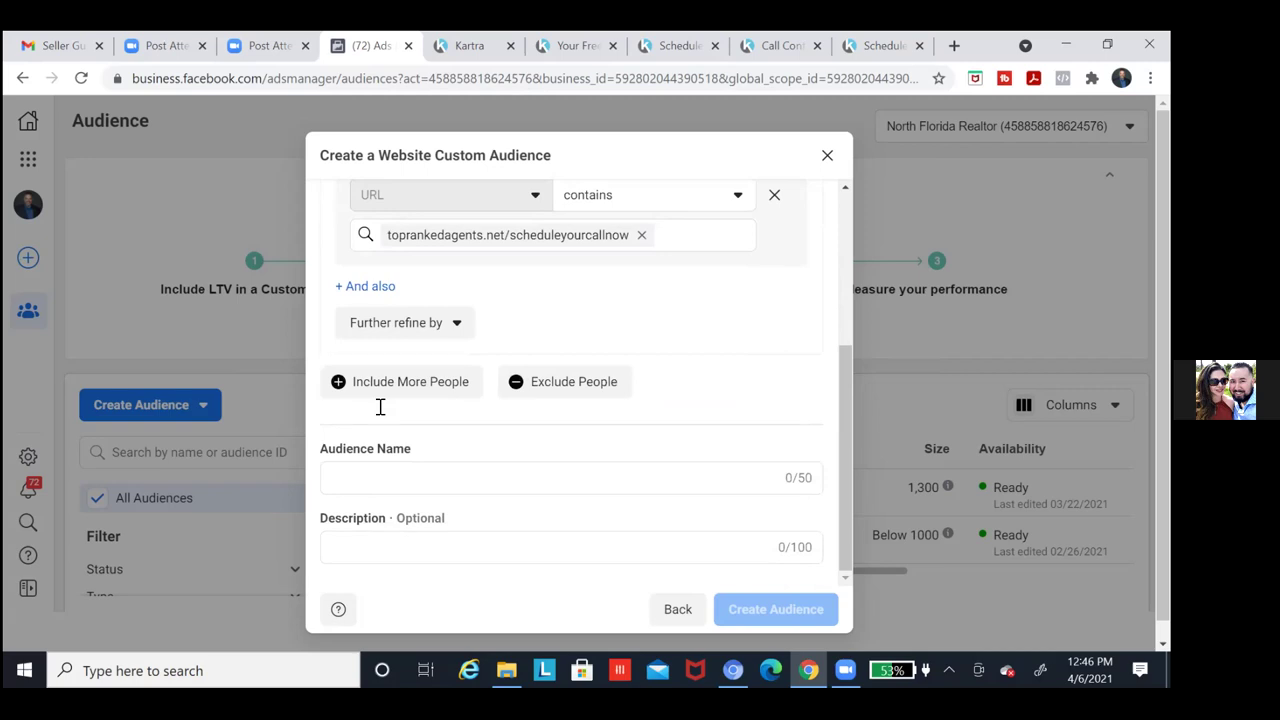
pyautogui.click(356, 478)
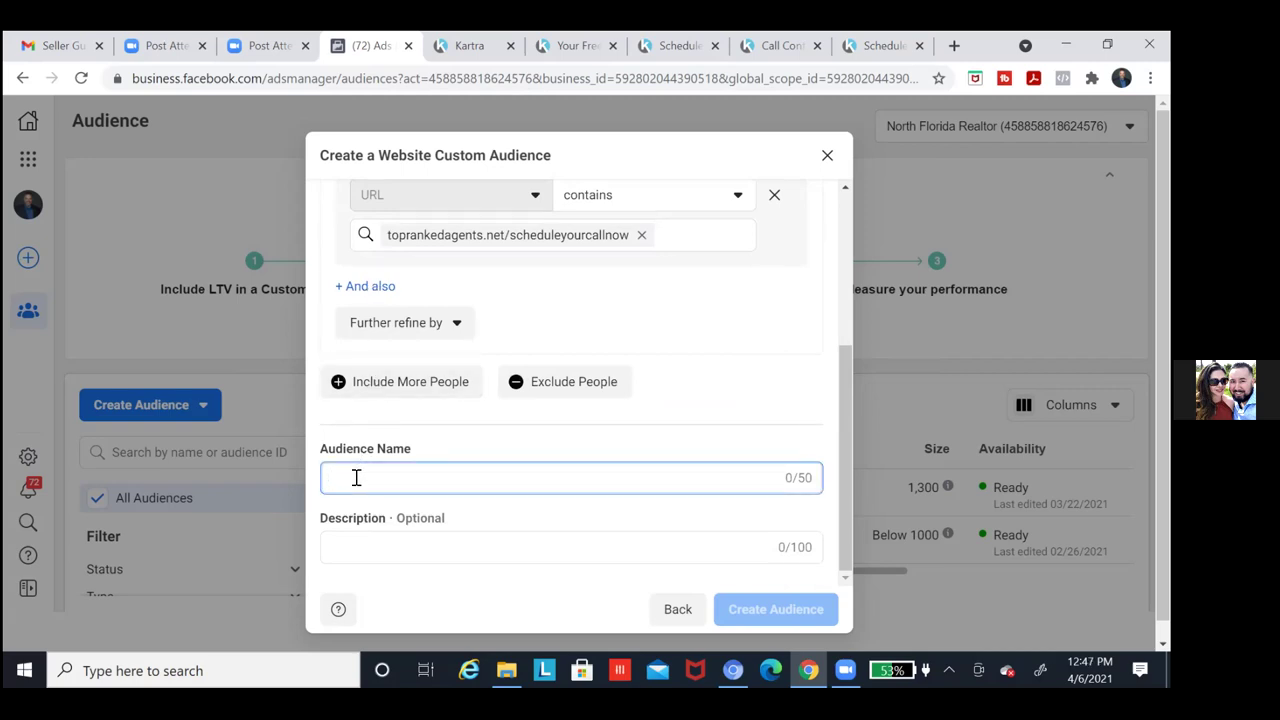
pyautogui.write('Seller Guide Leads')
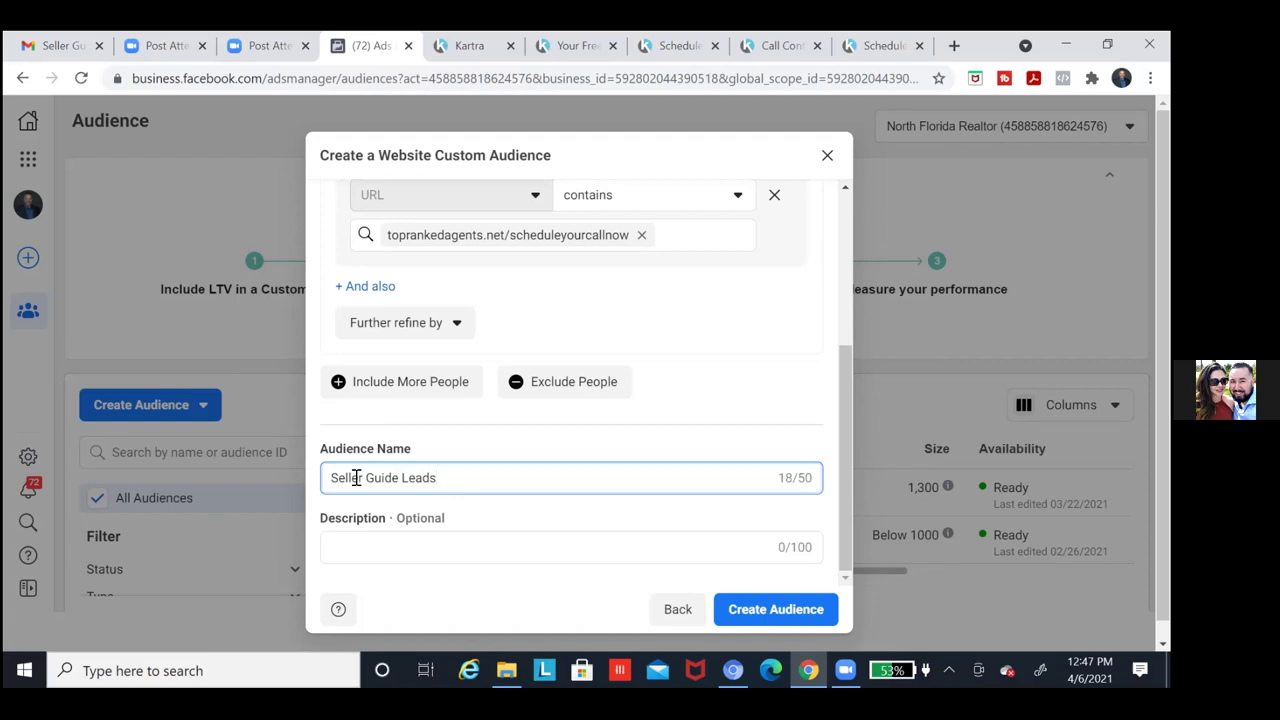
pyautogui.click(756, 610)
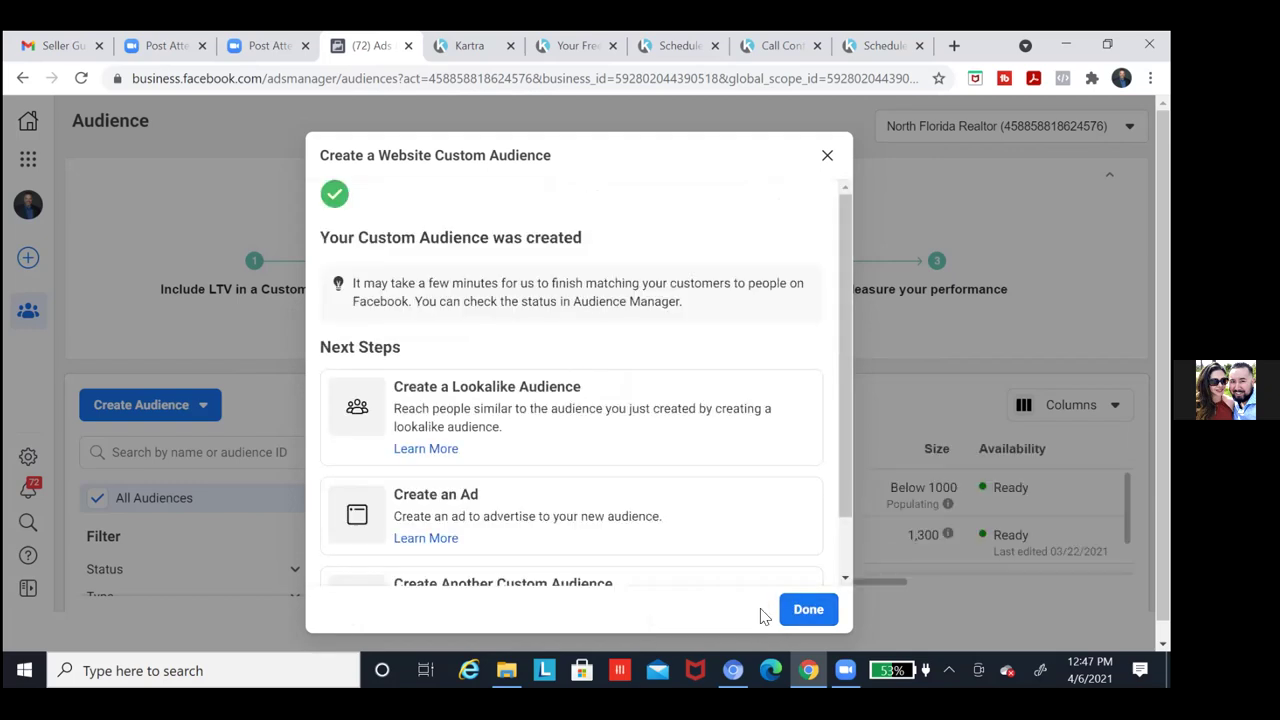
pyautogui.click(808, 612)
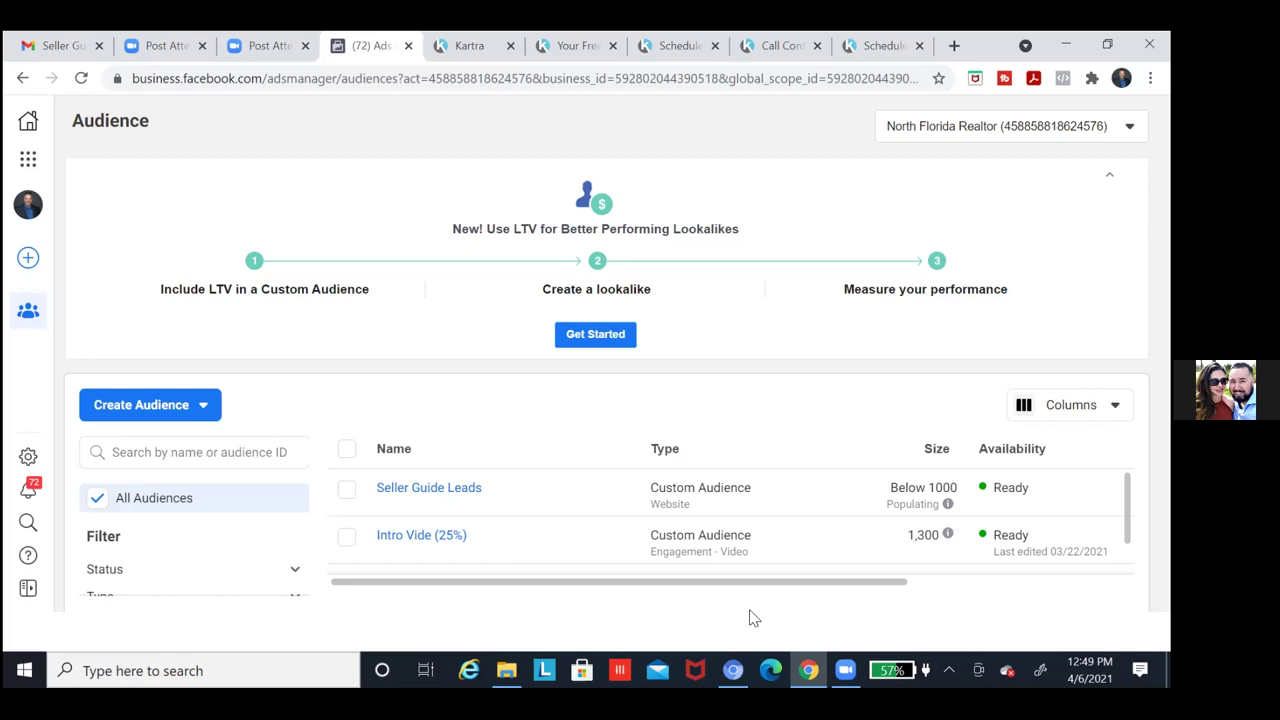
# Start another custom audience with Website as its source and continue to its criteria
pyautogui.click(203, 410)
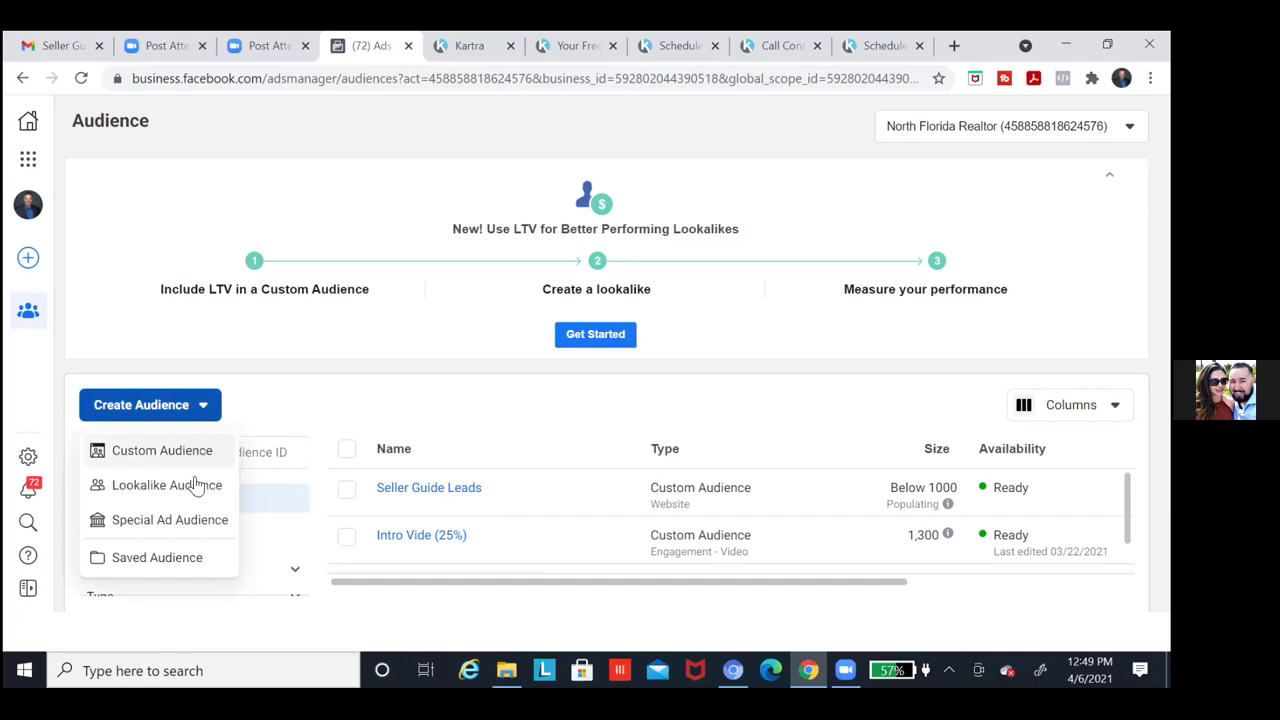
pyautogui.click(189, 451)
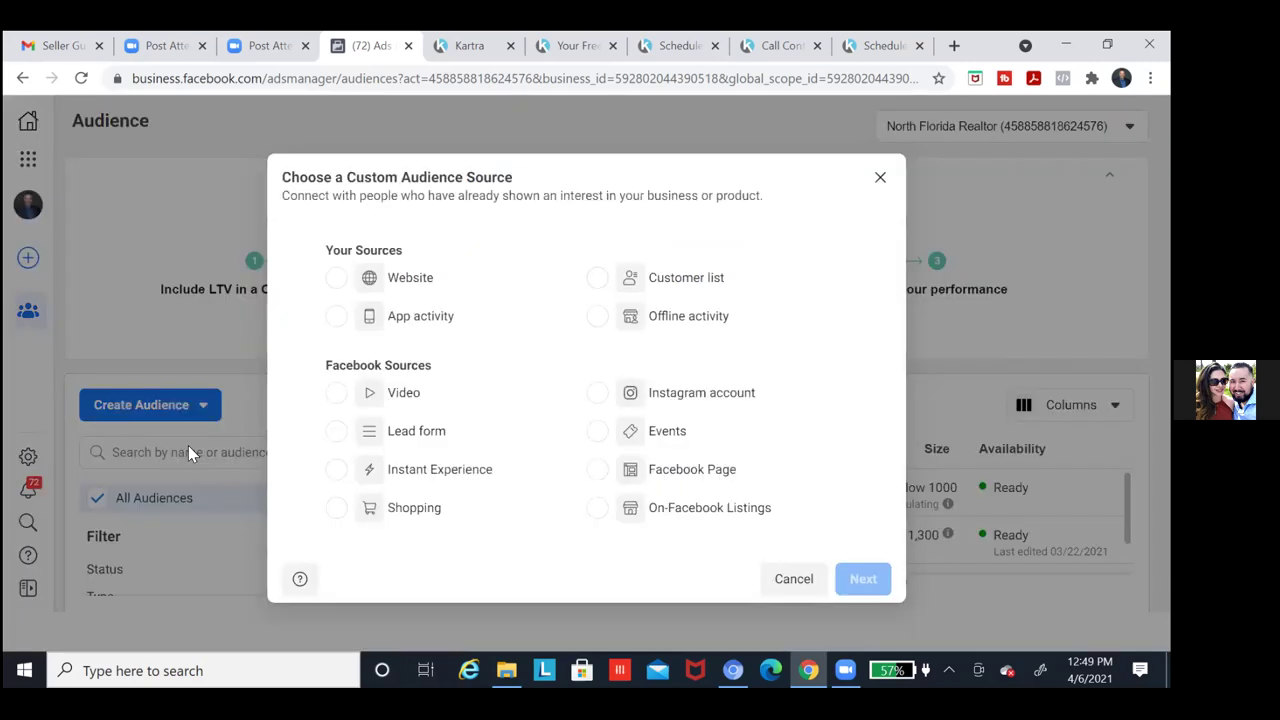
pyautogui.click(336, 277)
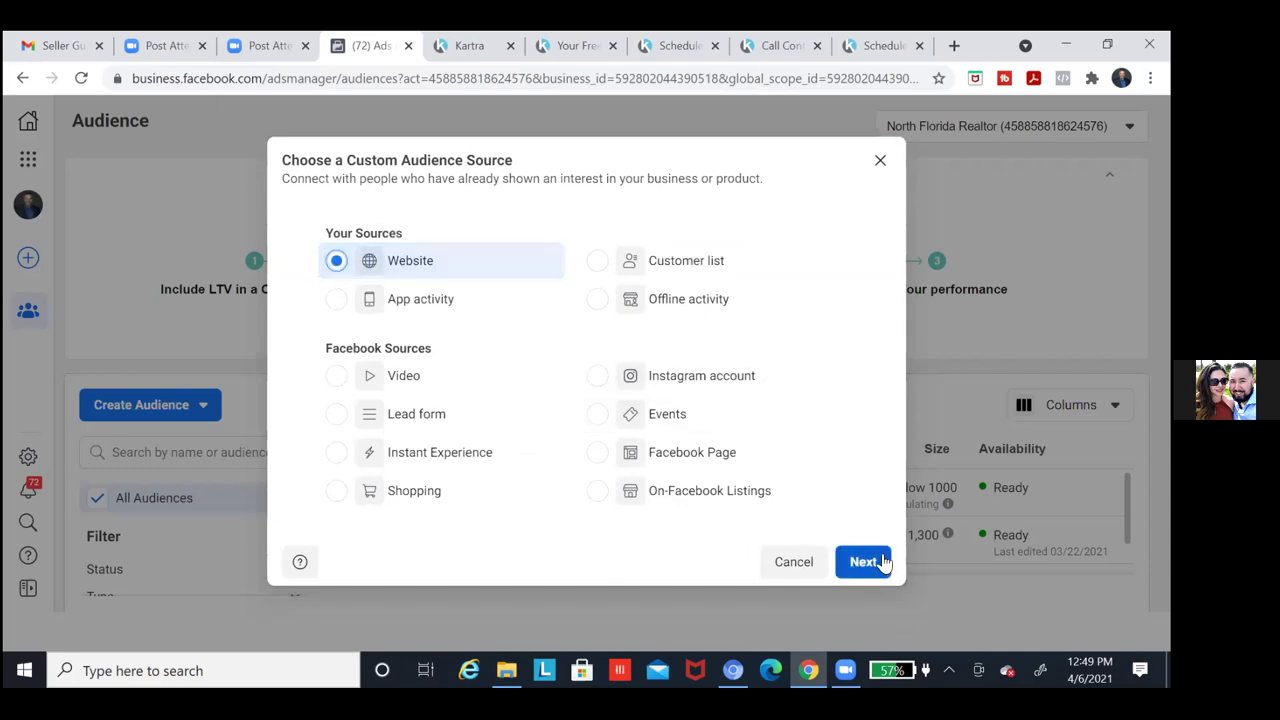
pyautogui.click(866, 563)
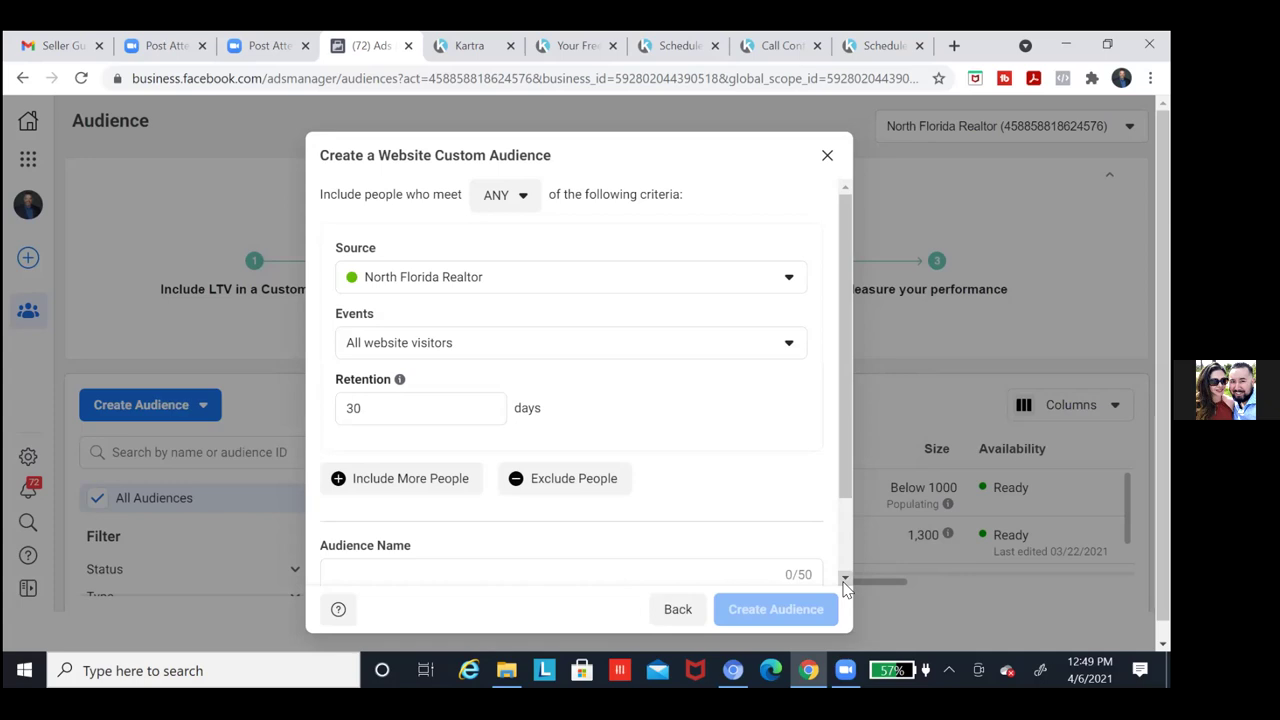
# Set the new audience's event to People who visited specific web pages and its retention to 180 days
pyautogui.click(784, 350)
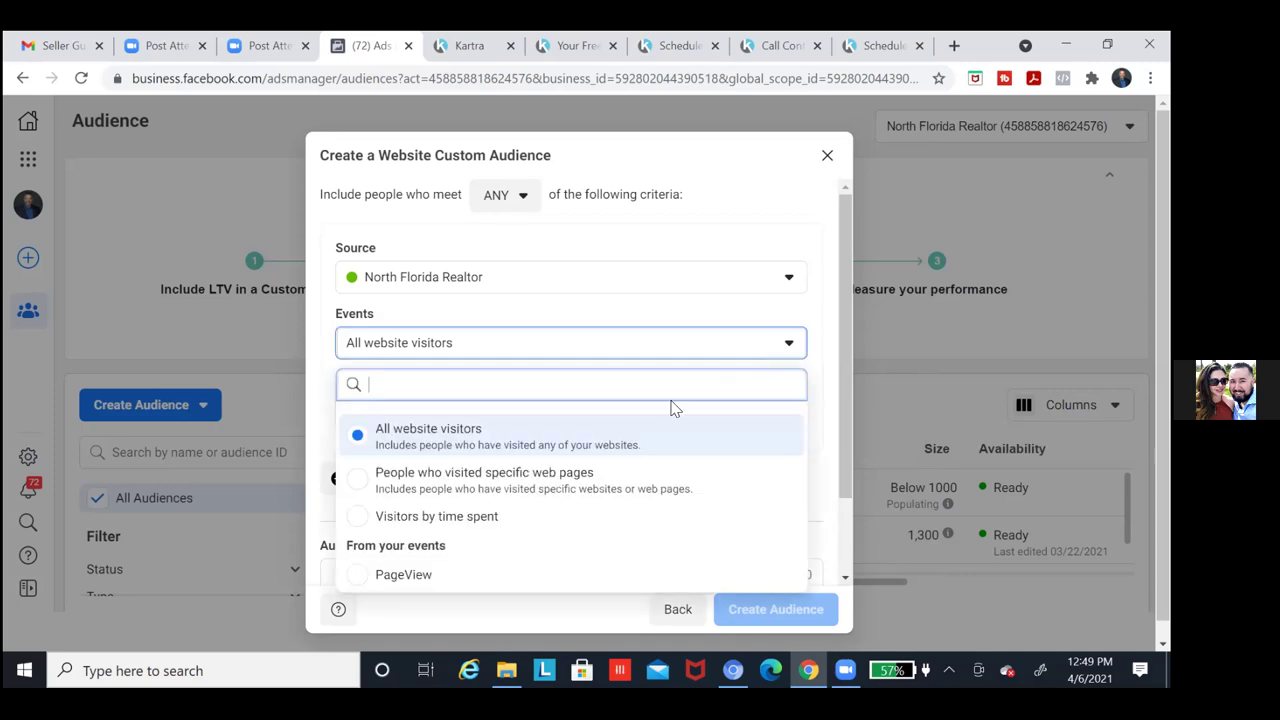
pyautogui.click(403, 480)
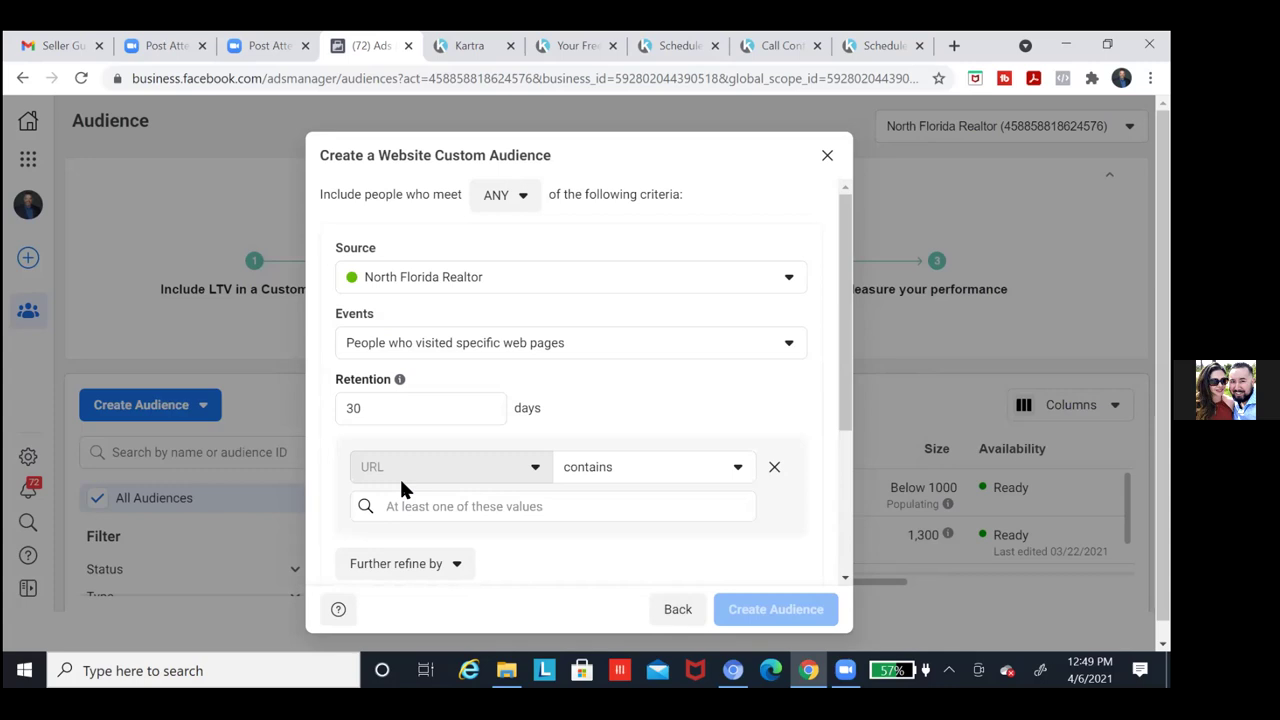
pyautogui.doubleClick(380, 416)
pyautogui.write('180')
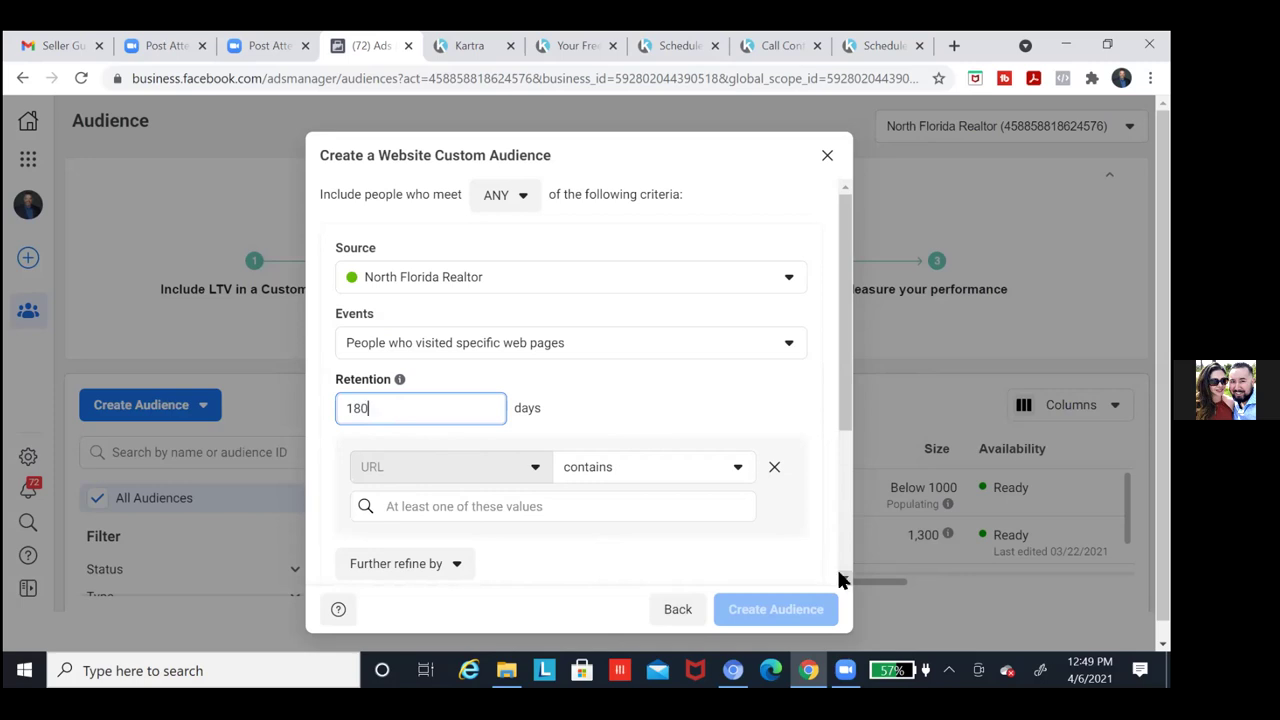
pyautogui.click(770, 47)
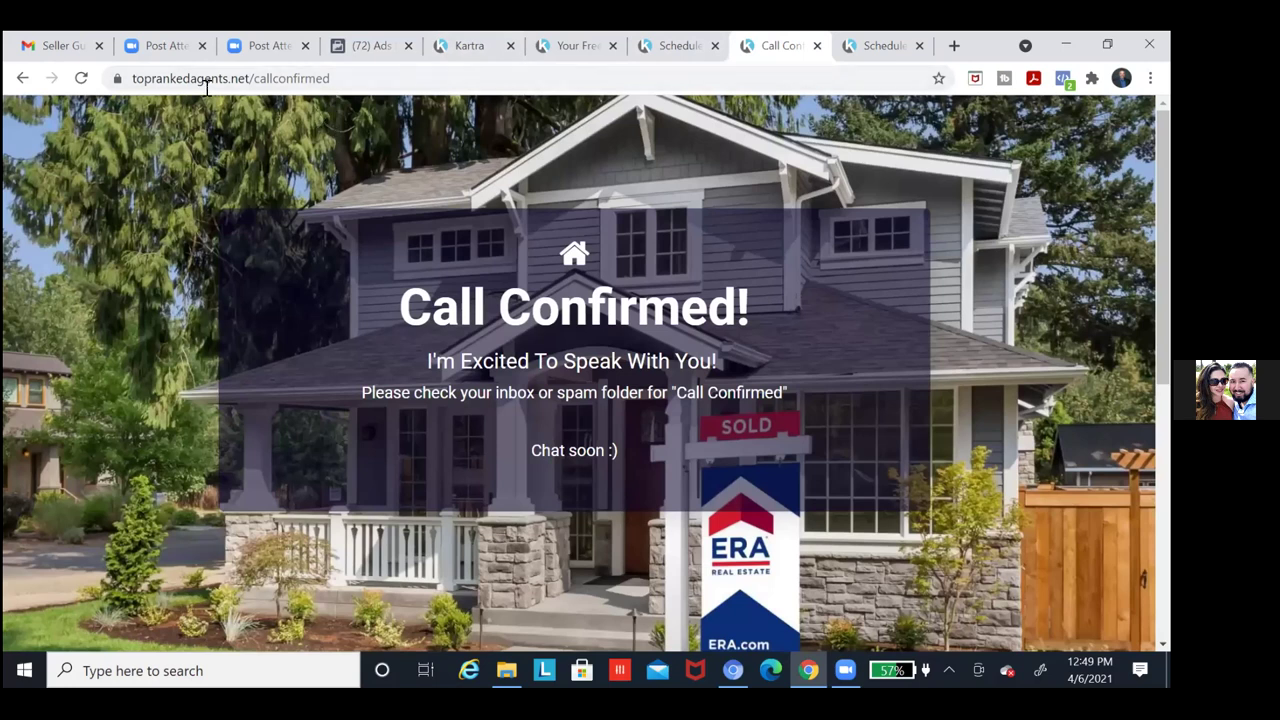
pyautogui.click(140, 87)
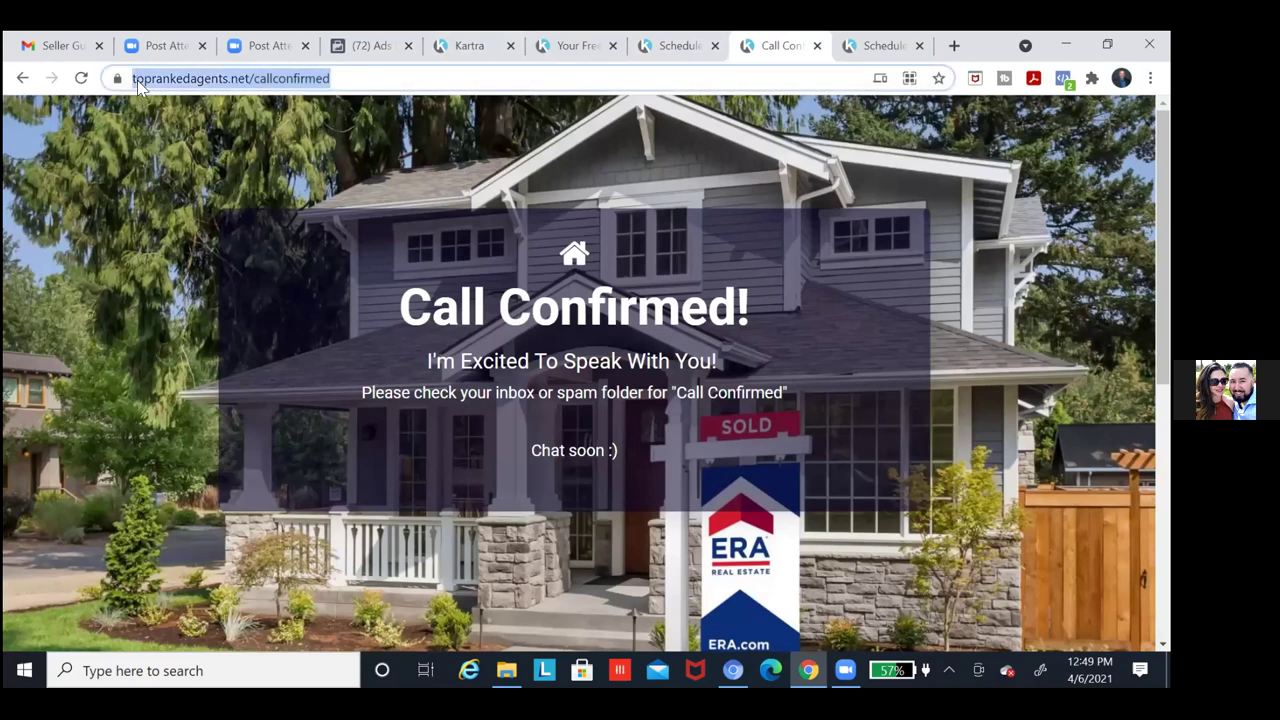
pyautogui.doubleClick(235, 85)
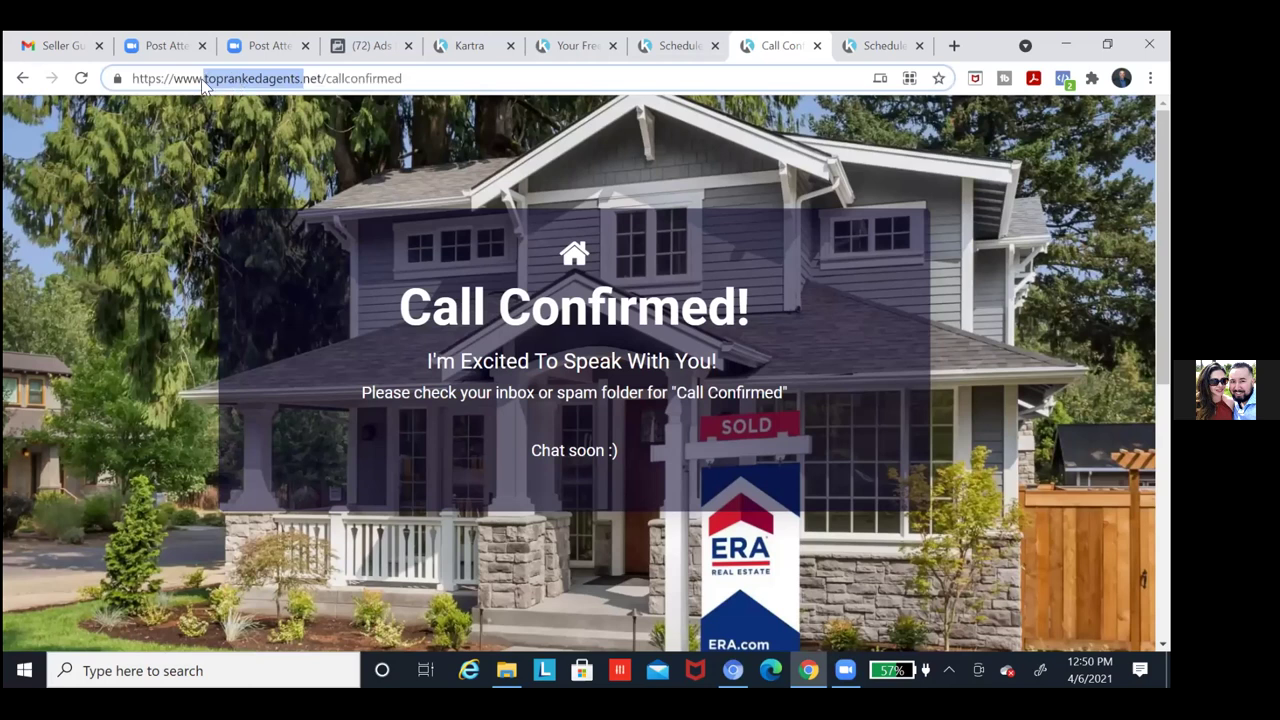
pyautogui.moveTo(207, 84); pyautogui.dragTo(303, 78)
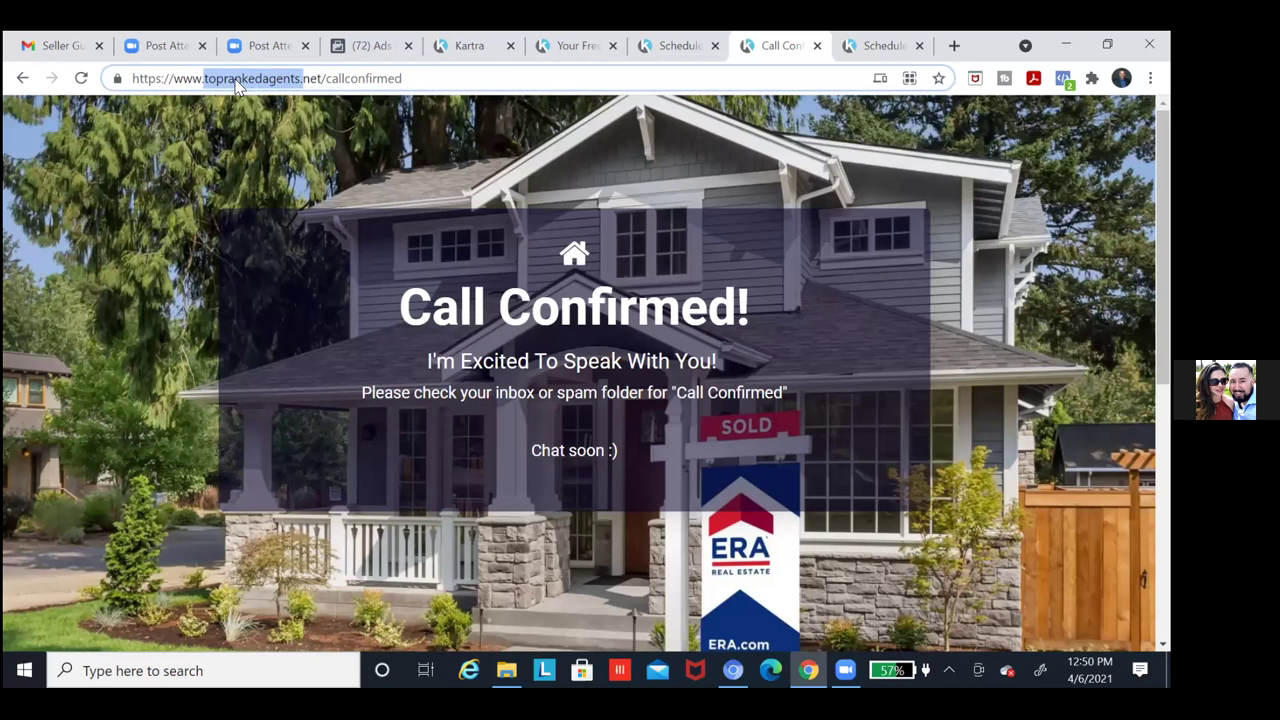
pyautogui.click(405, 78)
pyautogui.moveTo(205, 78); pyautogui.dragTo(409, 80)
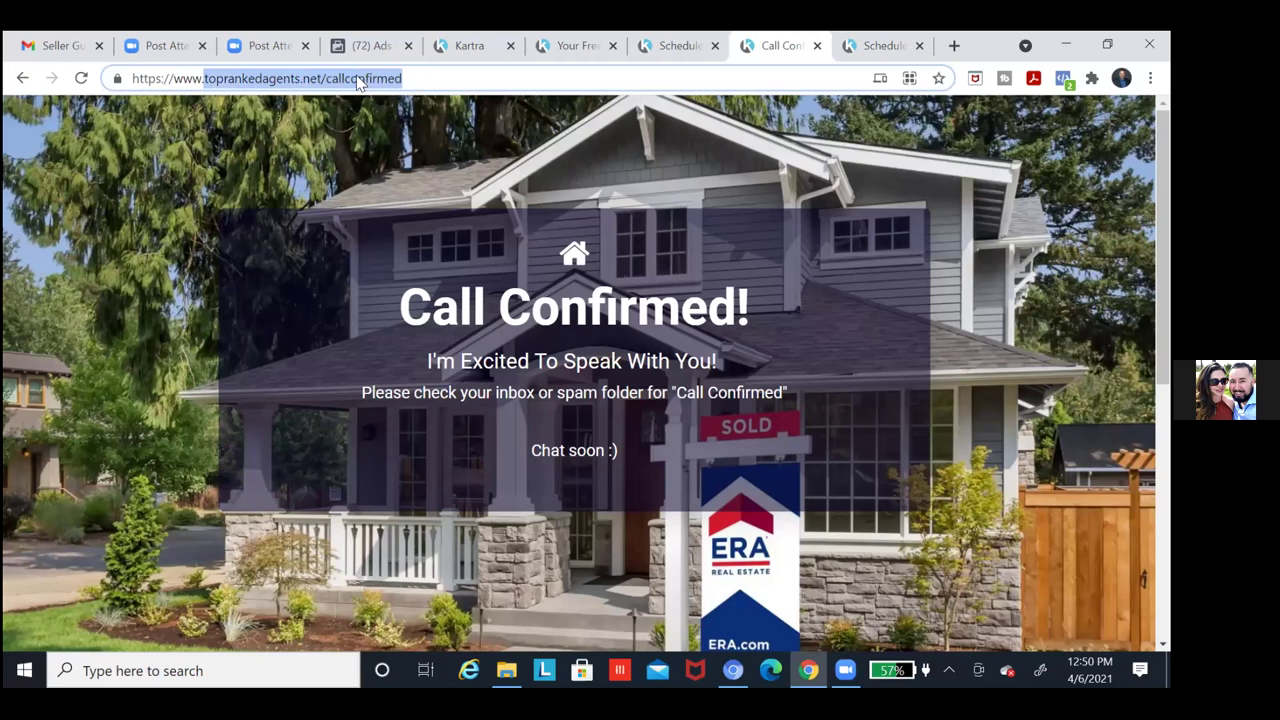
pyautogui.rightClick(358, 82)
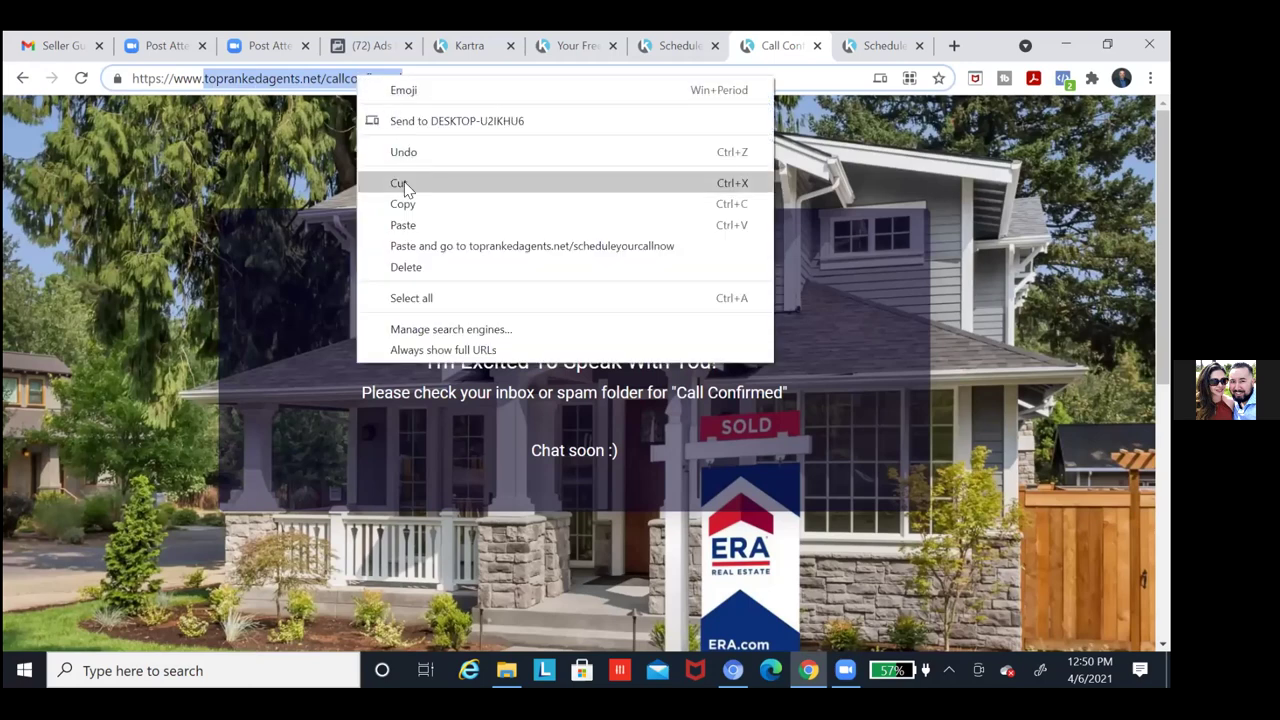
pyautogui.click(416, 204)
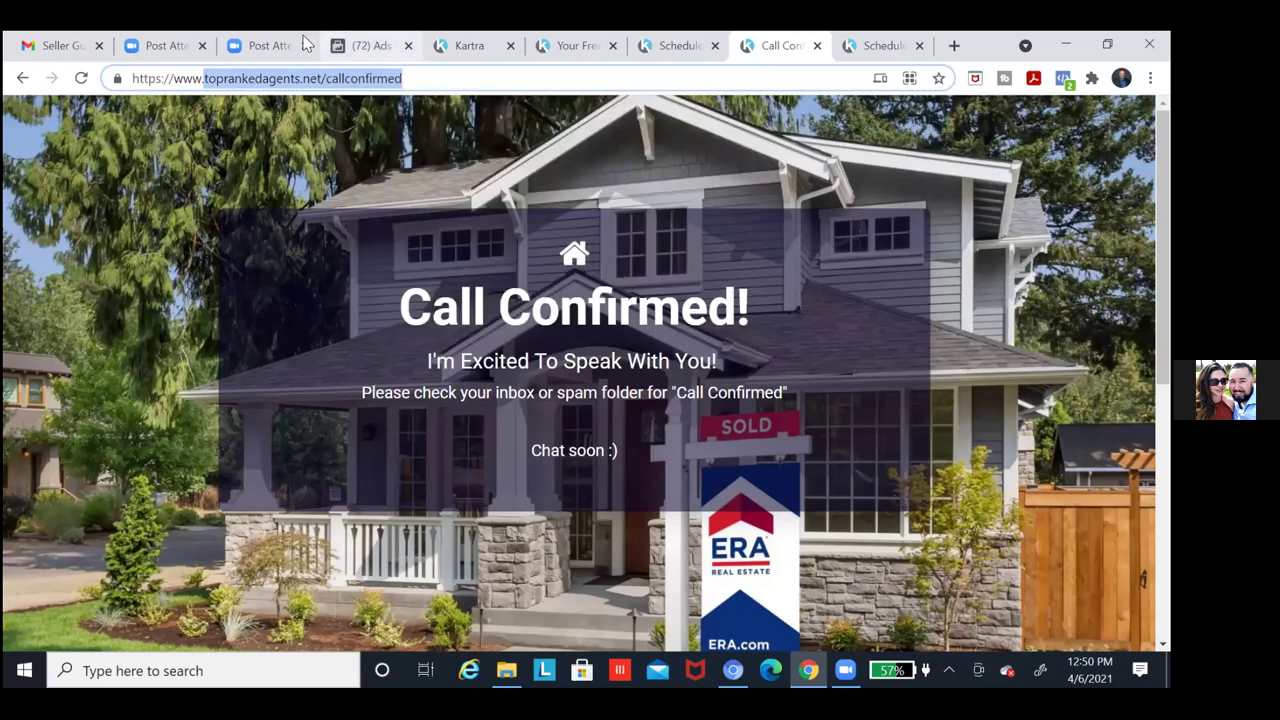
# Add toprankedagents.net/callconfirmed as the value the URL must contain in the website custom audience in Ads Manager
pyautogui.click(365, 45)
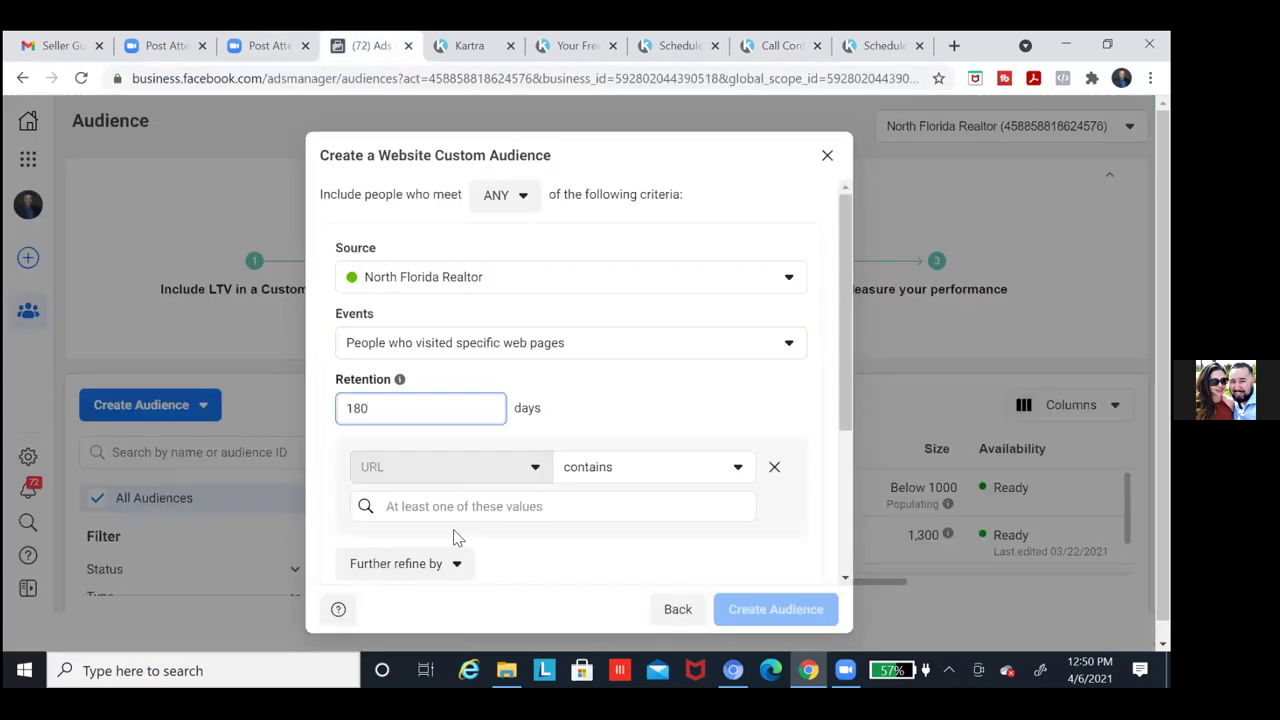
pyautogui.click(439, 507)
pyautogui.rightClick(438, 508)
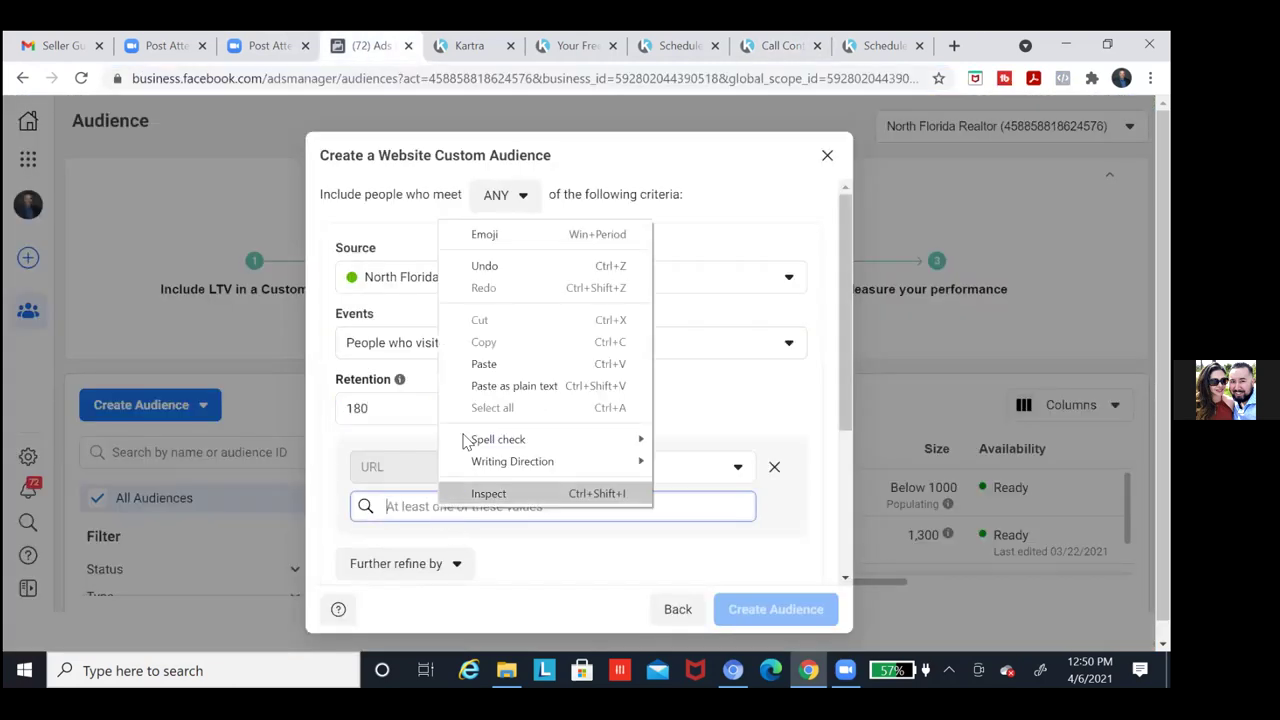
pyautogui.click(500, 364)
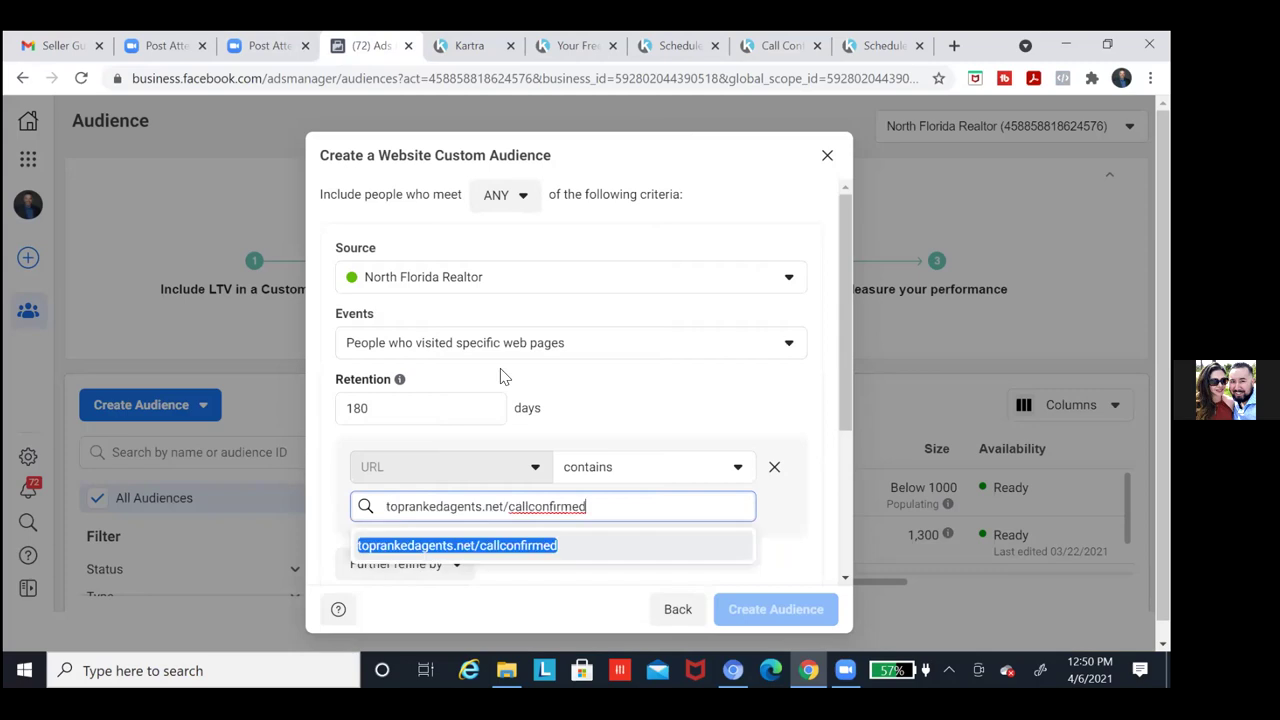
pyautogui.click(477, 549)
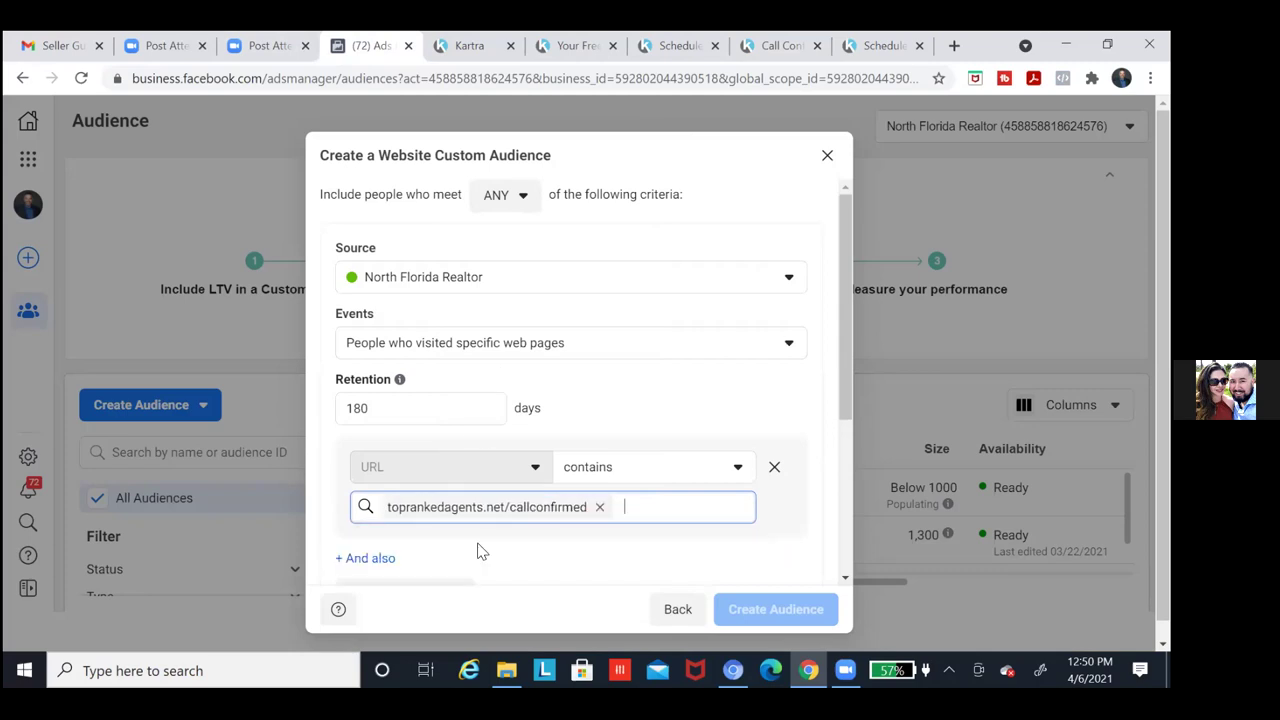
# Name the audience Appointments, create it, and close the creation dialog
pyautogui.click(844, 578)
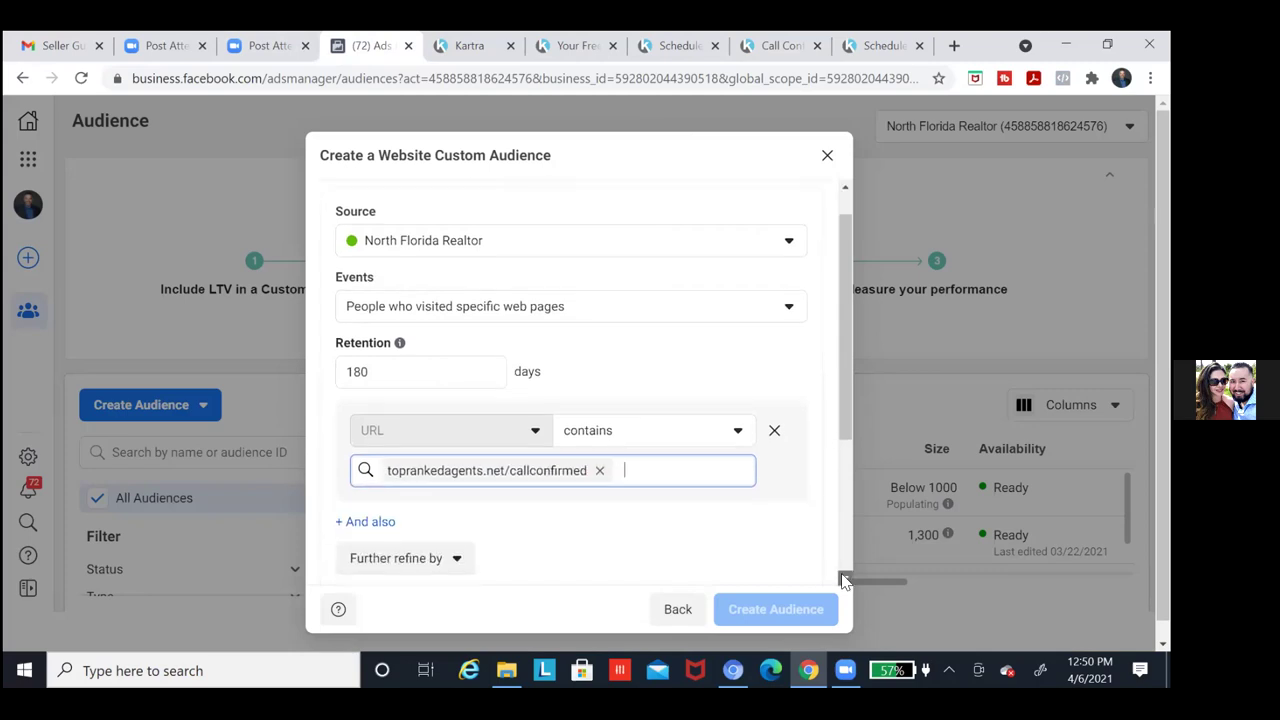
pyautogui.click(844, 578)
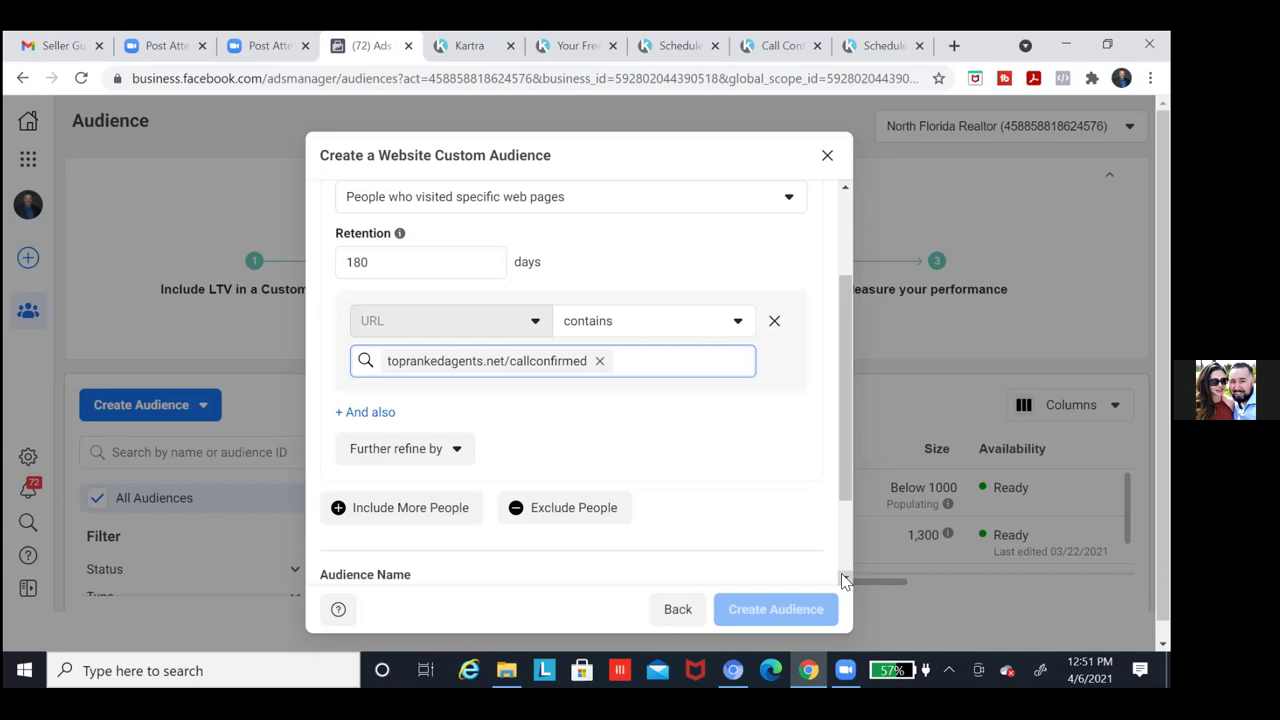
pyautogui.scroll(-3, 843, 581)
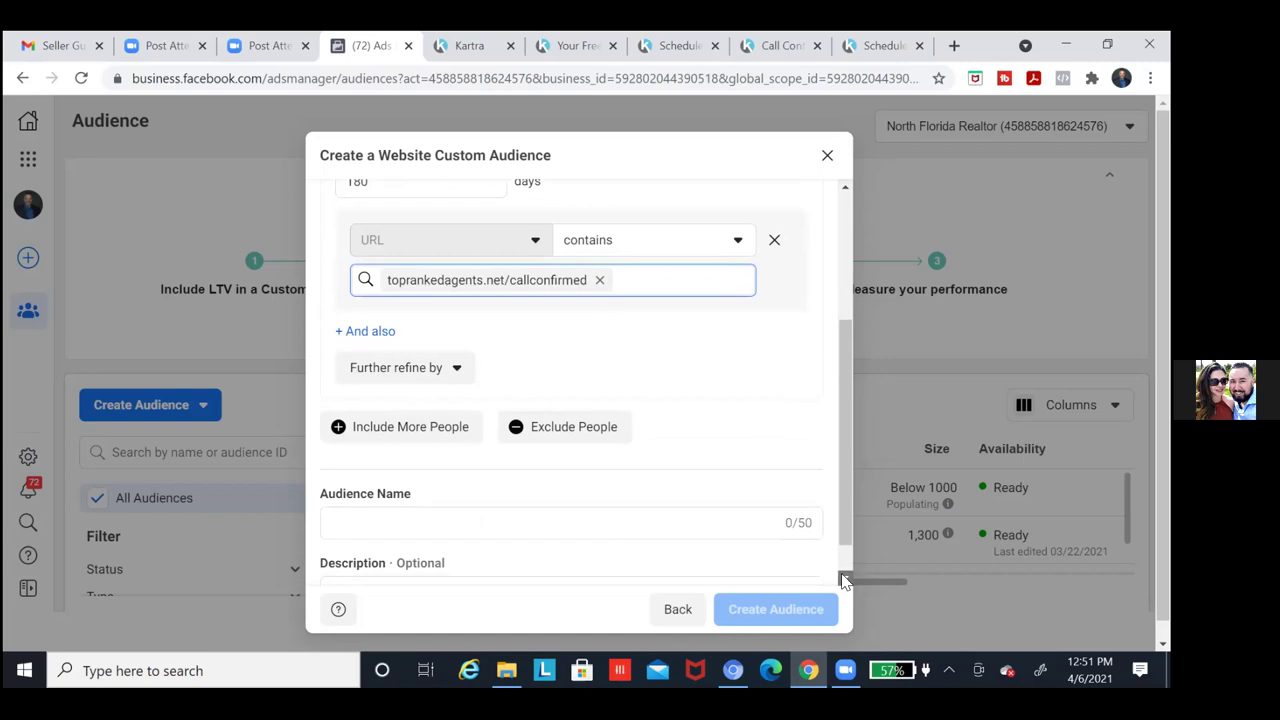
pyautogui.click(395, 478)
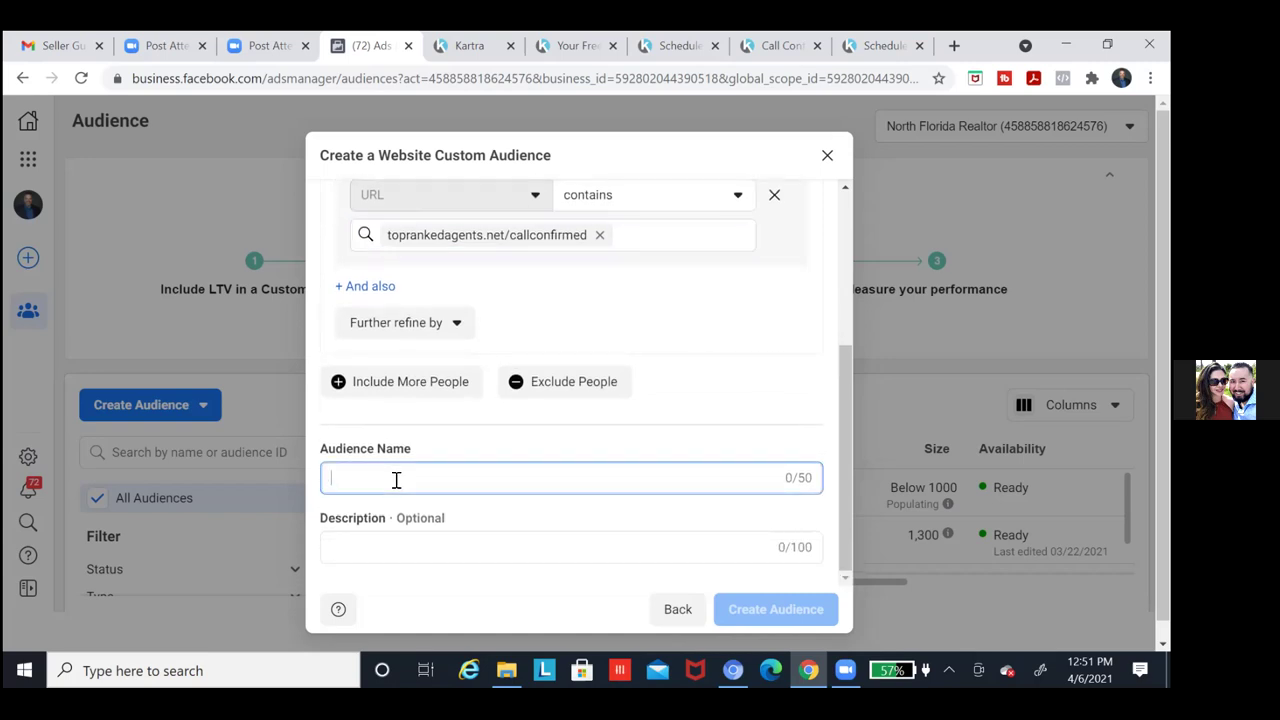
pyautogui.write('Appointments')
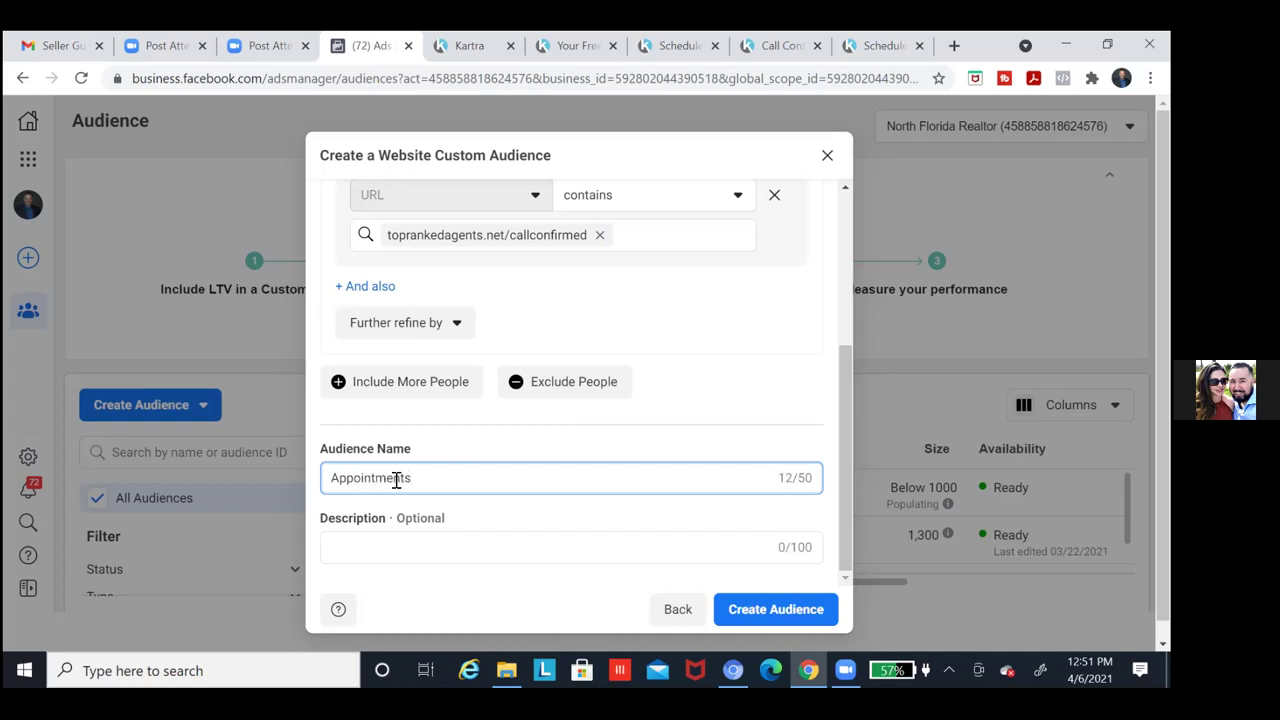
pyautogui.click(781, 617)
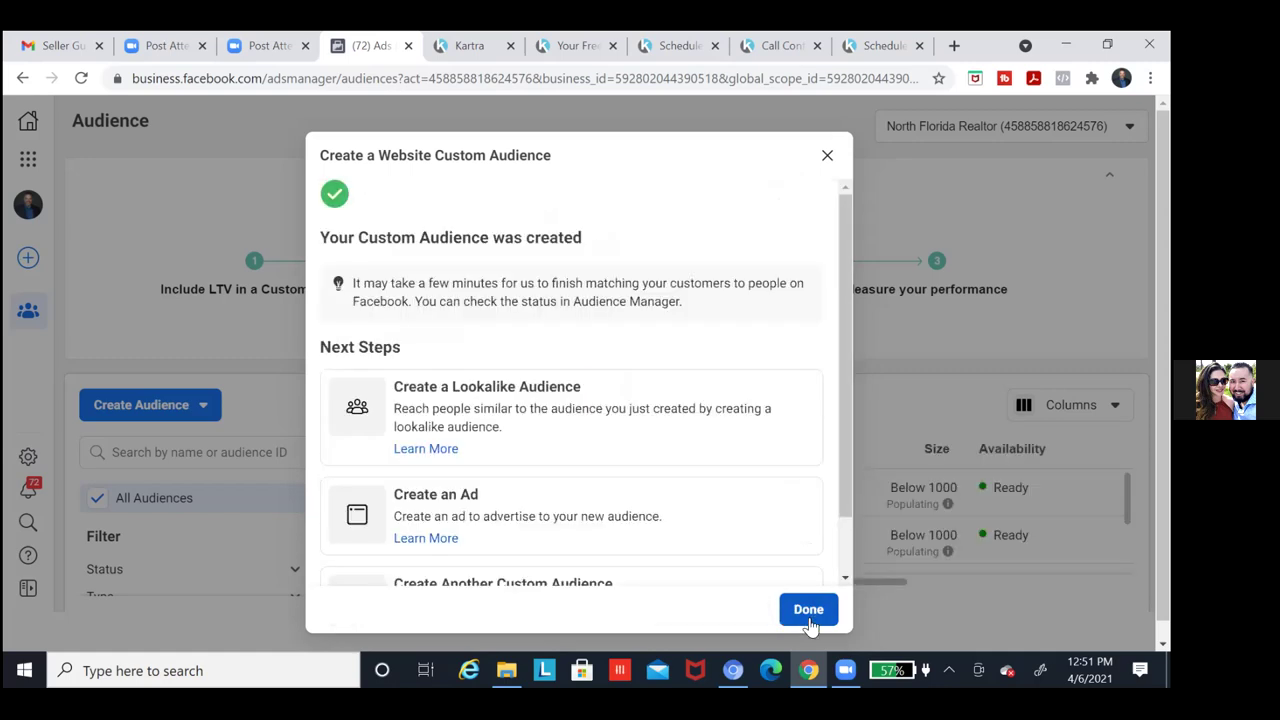
pyautogui.click(783, 613)
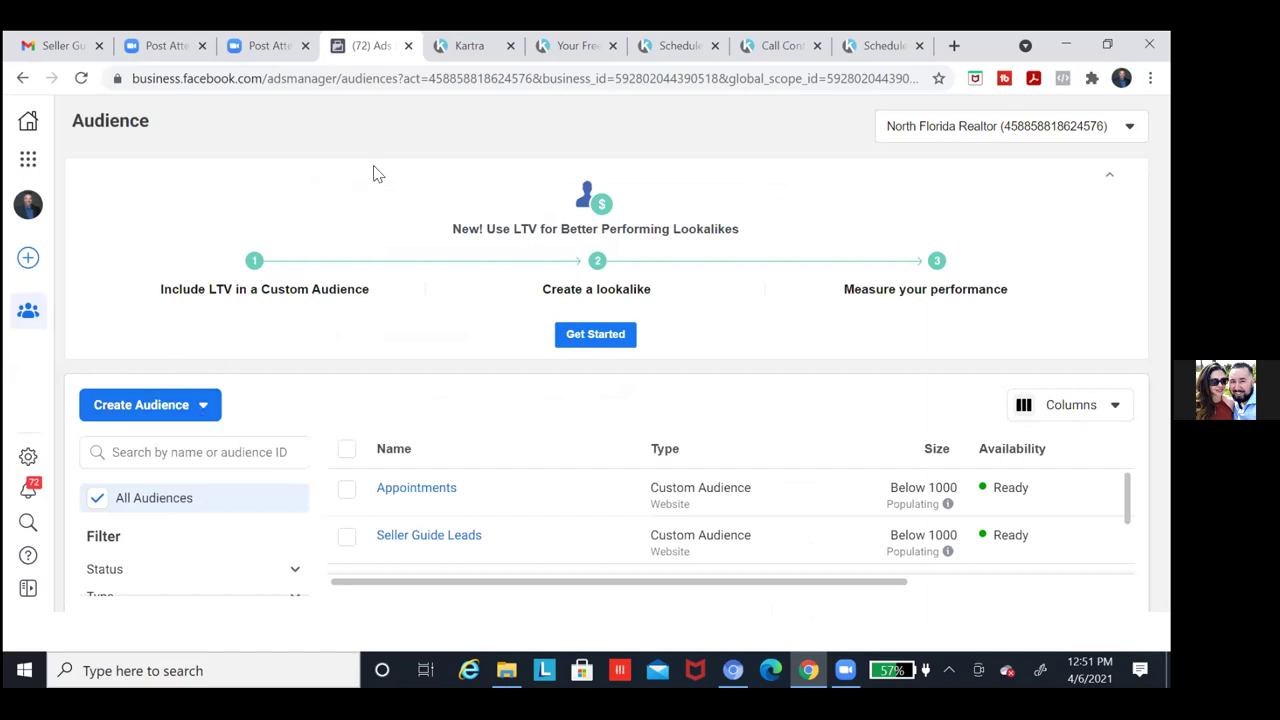
pyautogui.click(848, 50)
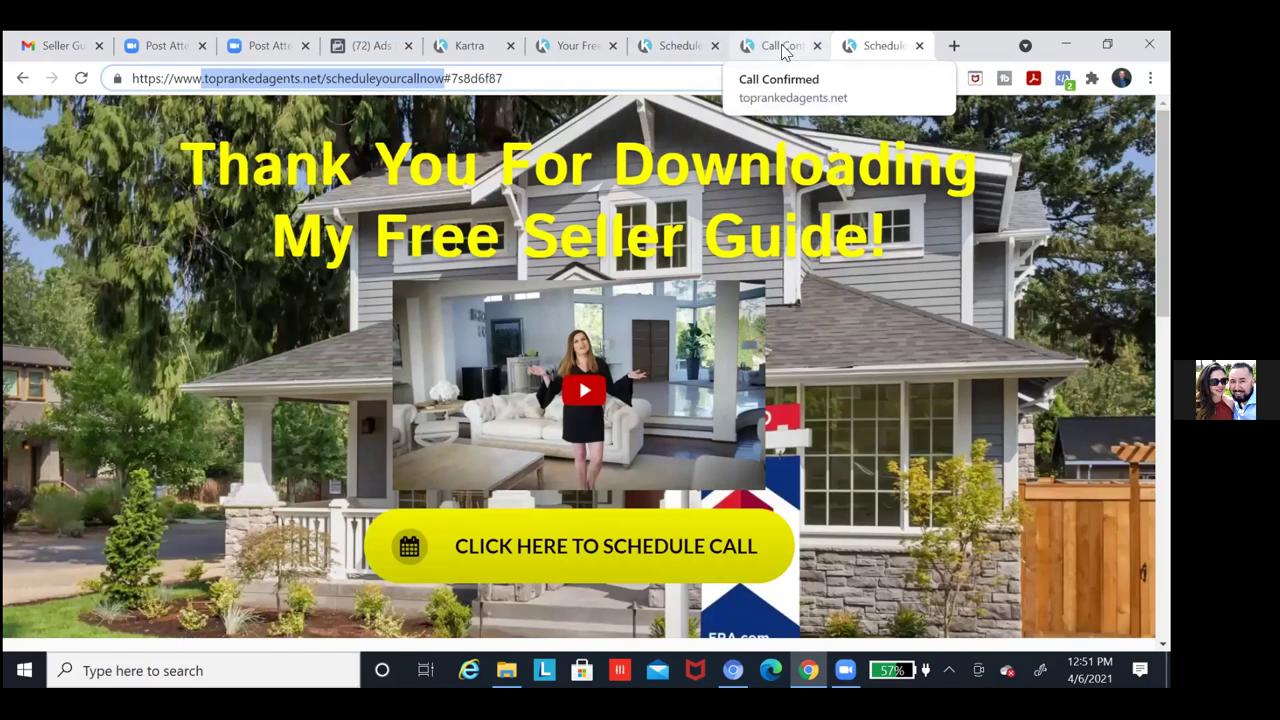
pyautogui.click(567, 54)
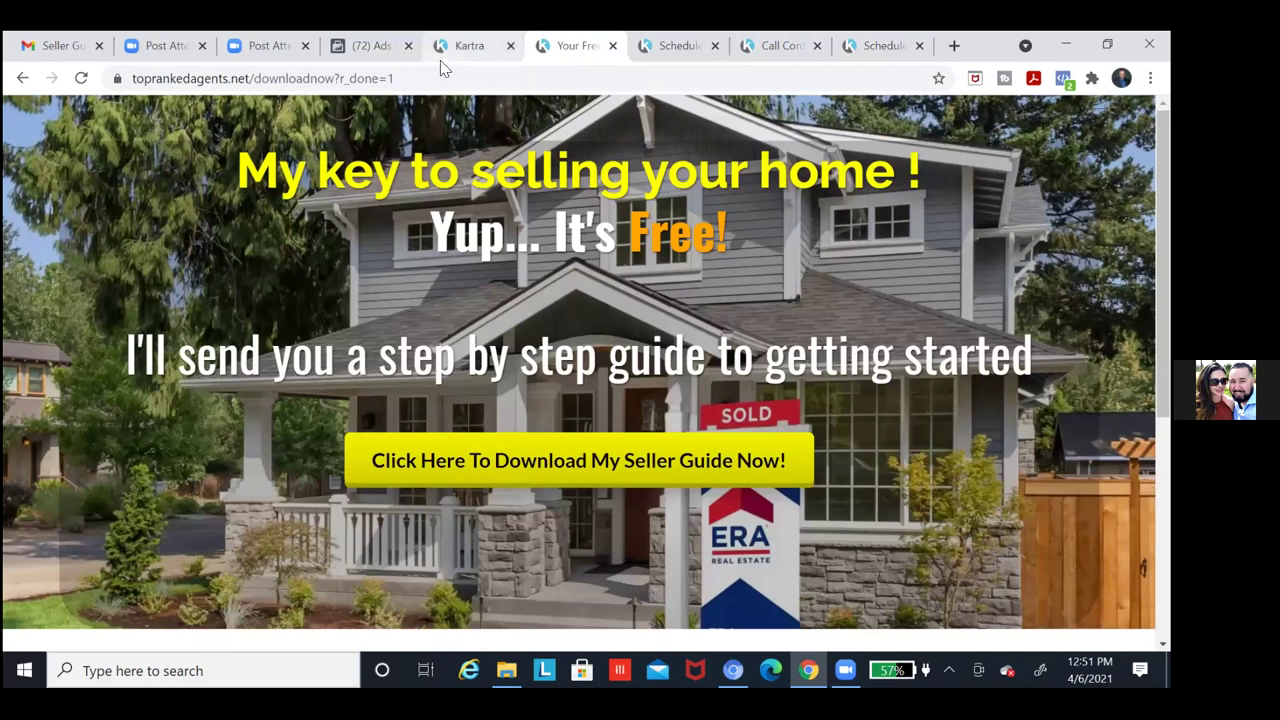
pyautogui.click(424, 85)
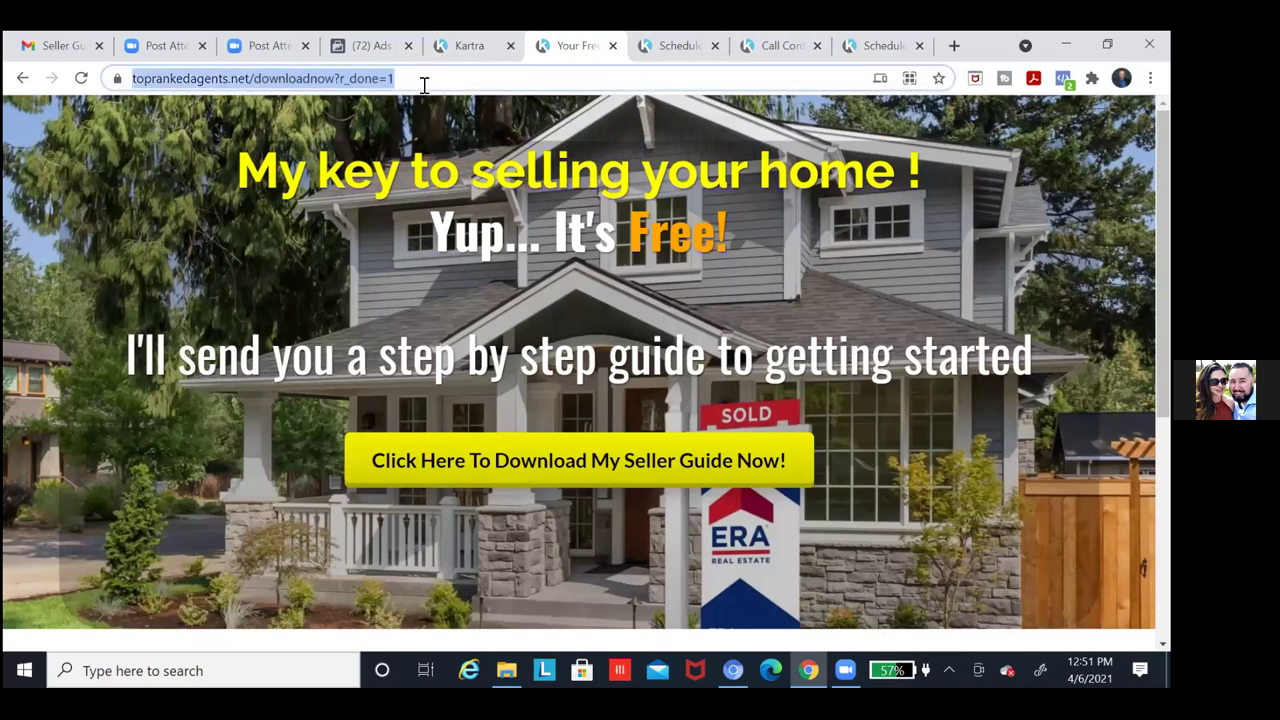
pyautogui.doubleClick(424, 80)
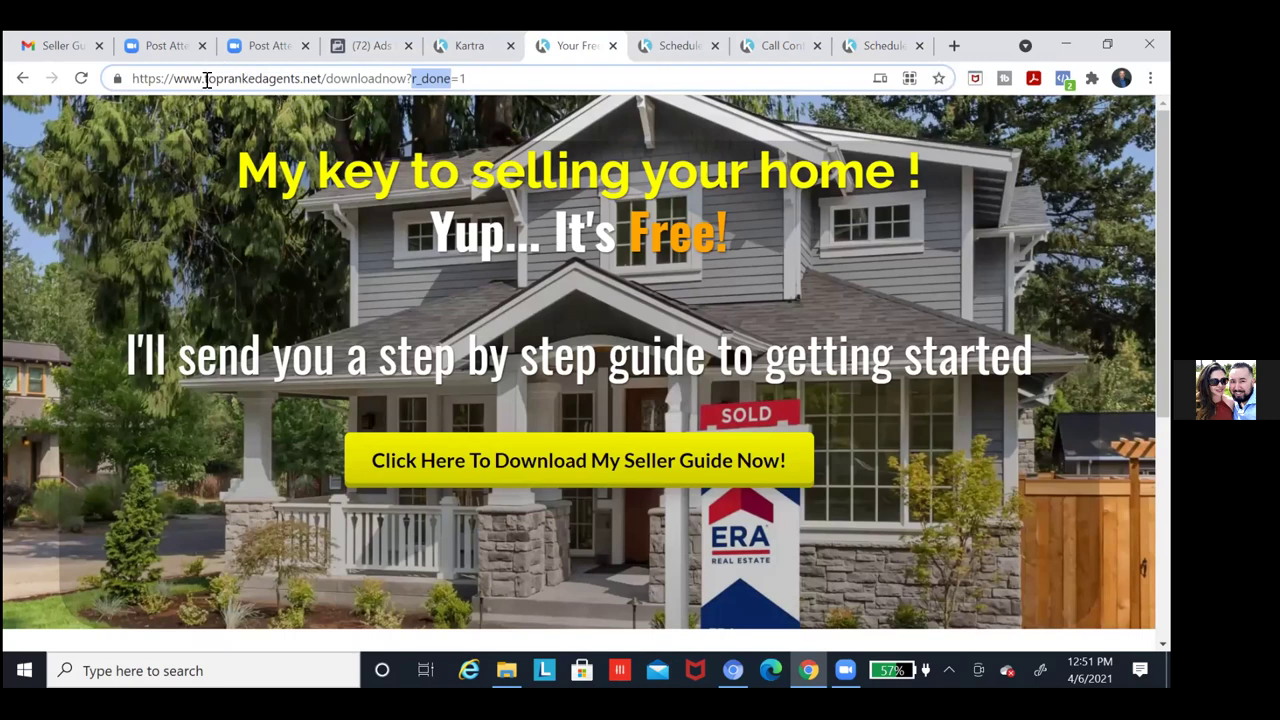
pyautogui.moveTo(206, 80); pyautogui.dragTo(403, 88)
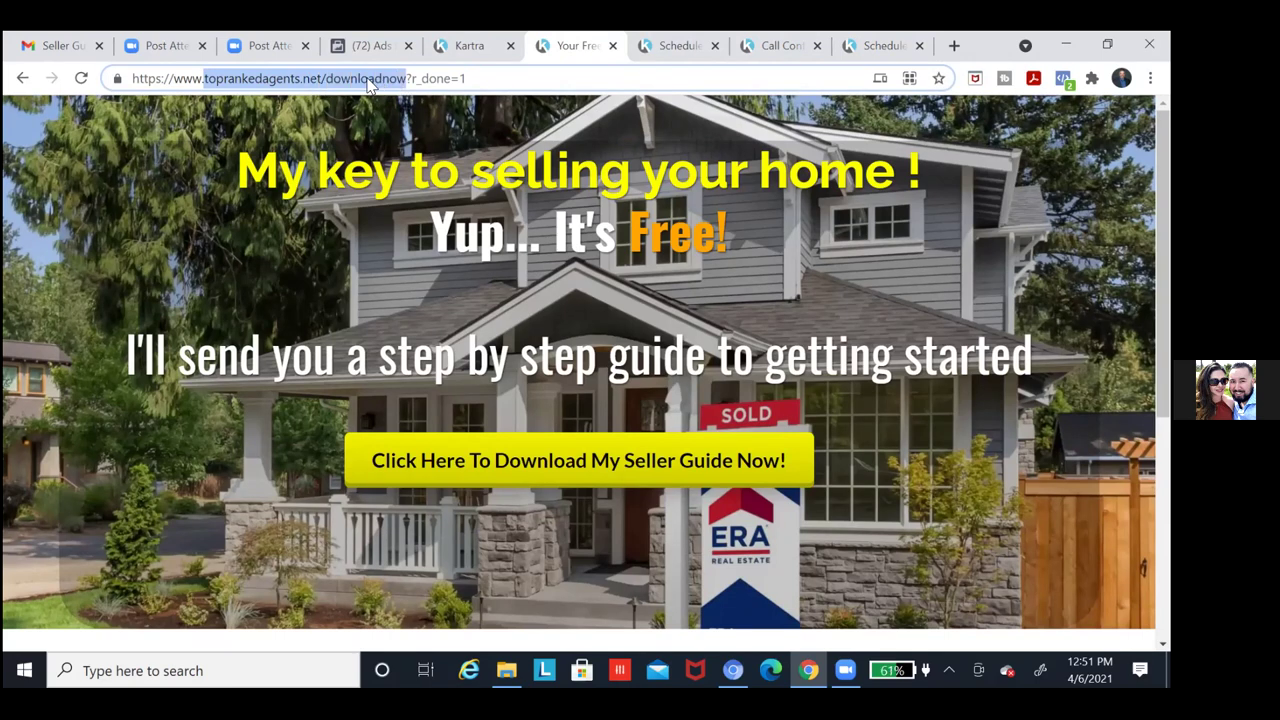
pyautogui.rightClick(370, 84)
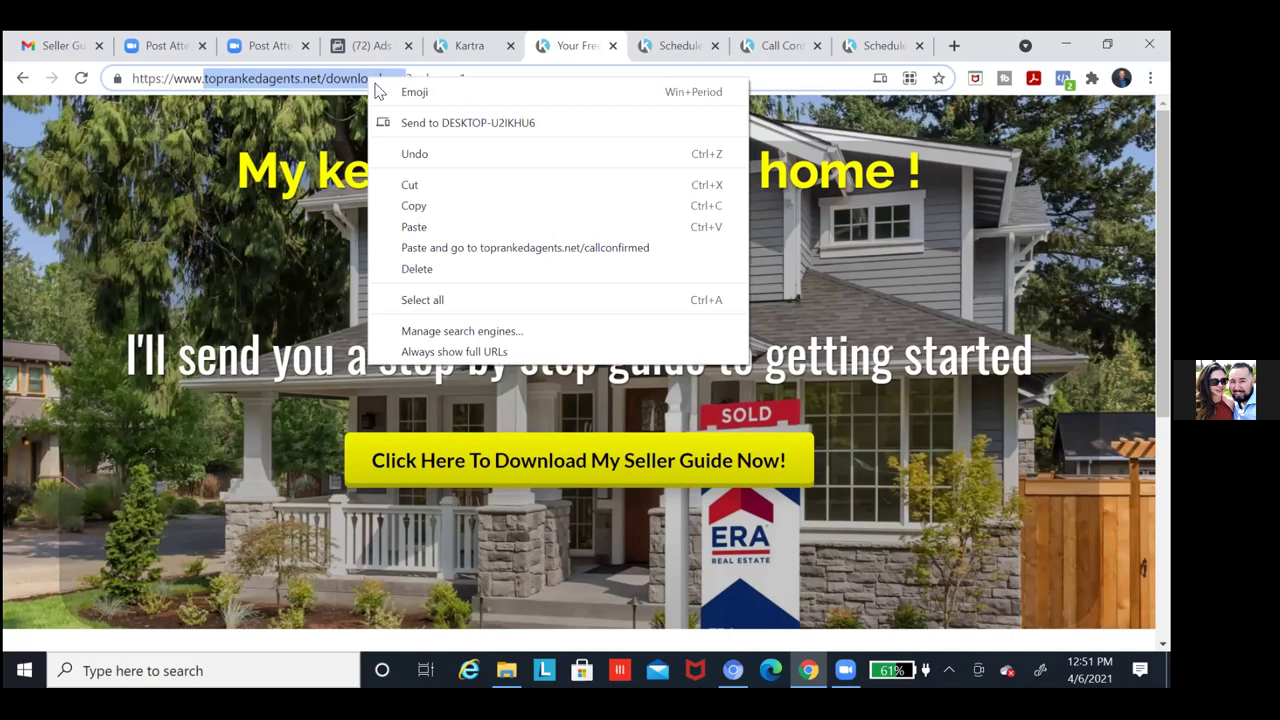
pyautogui.click(413, 206)
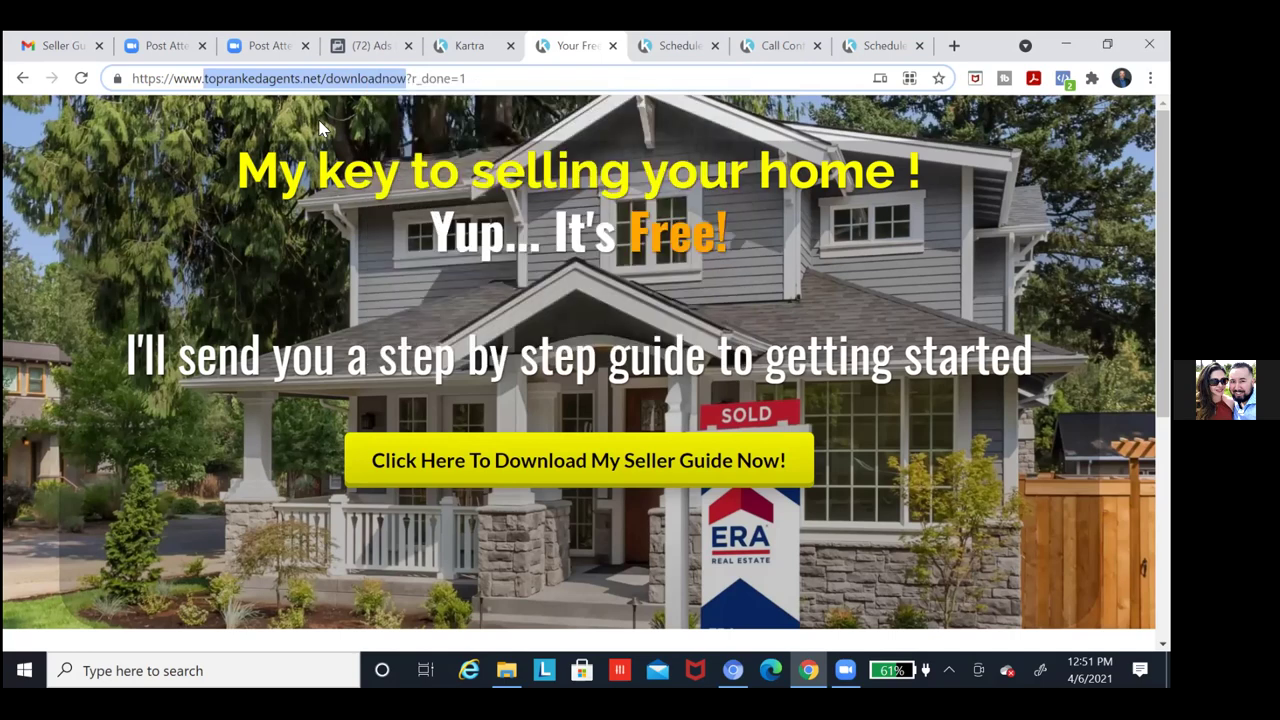
# Return to Ads Manager and start a further custom audience with Website as its source, continuing to its criteria
pyautogui.click(368, 46)
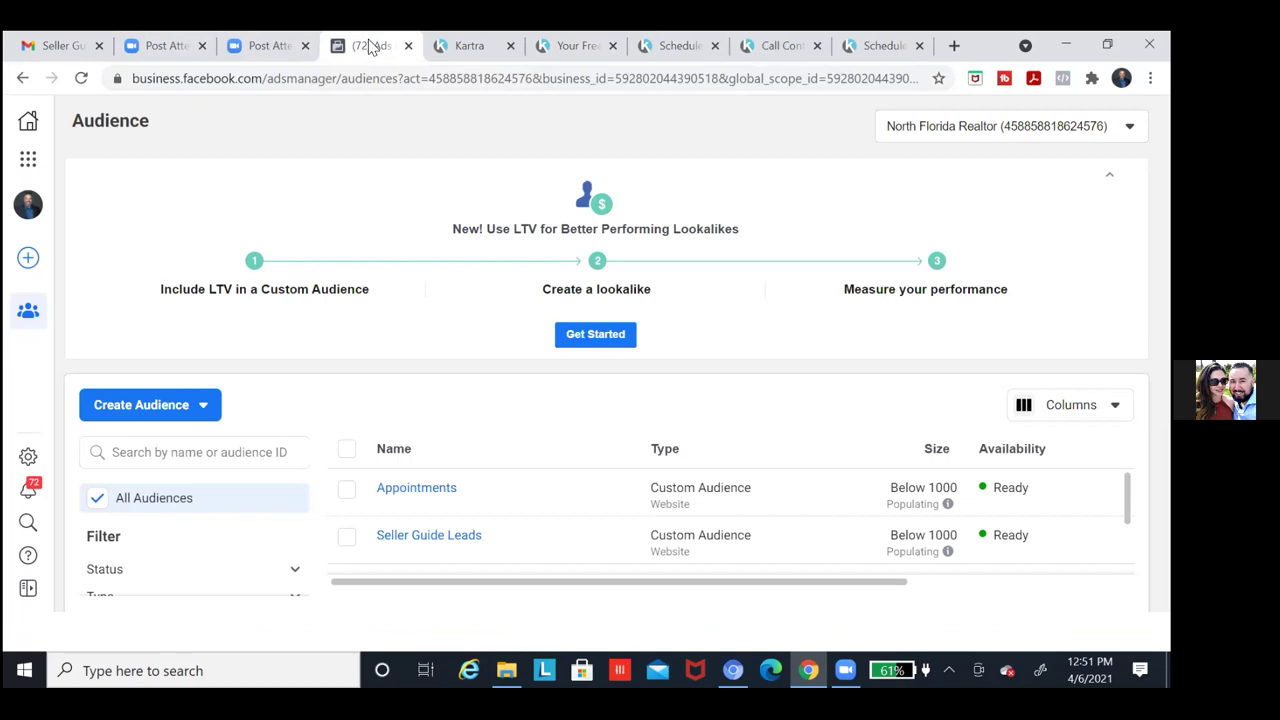
pyautogui.click(196, 406)
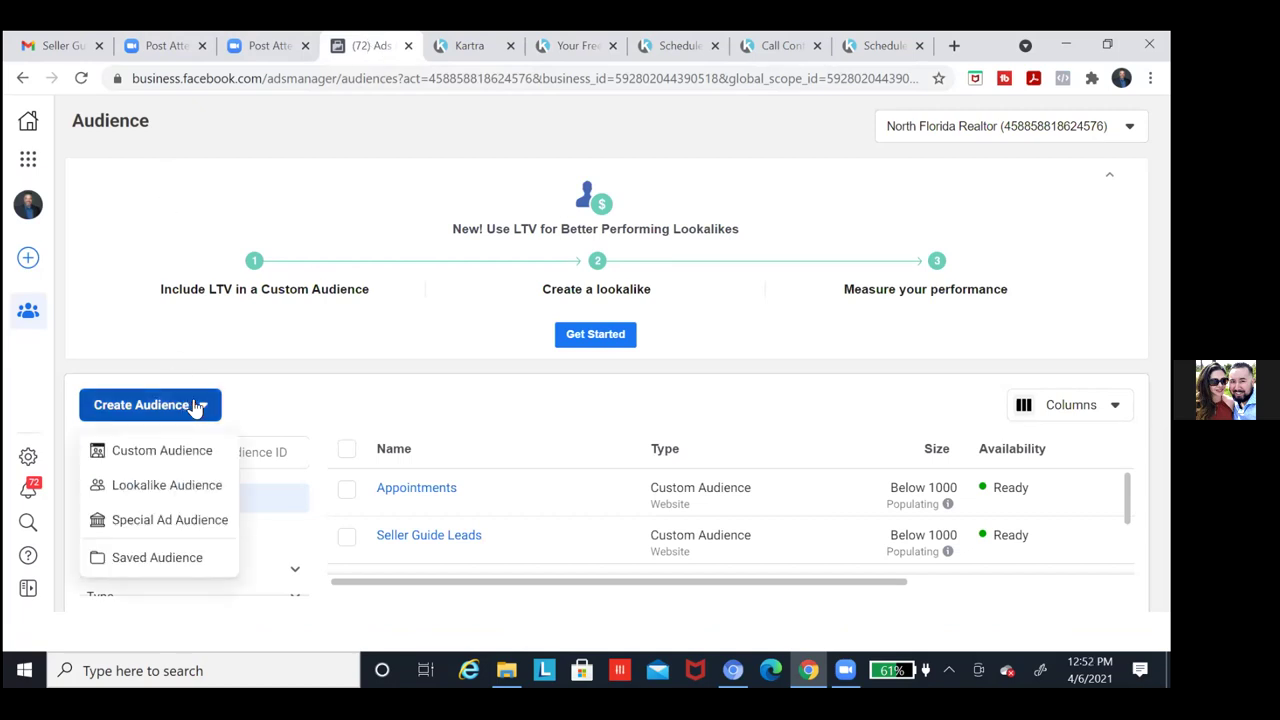
pyautogui.click(181, 458)
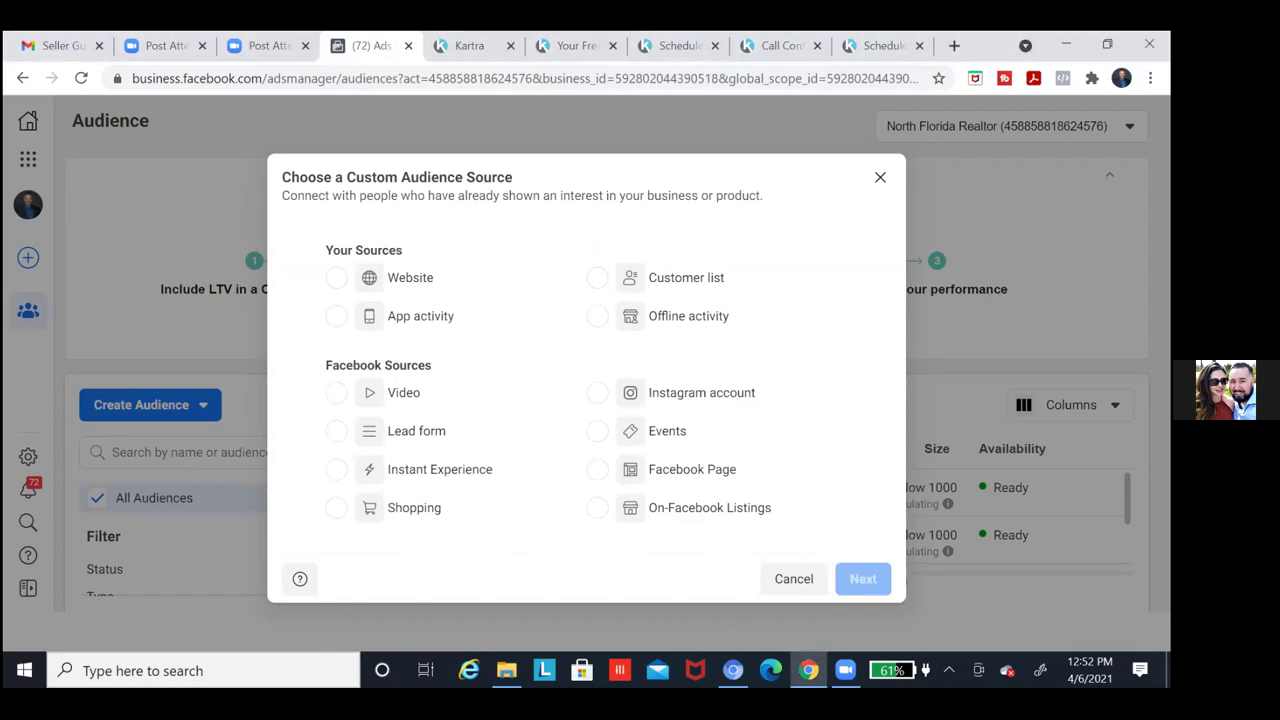
pyautogui.click(360, 289)
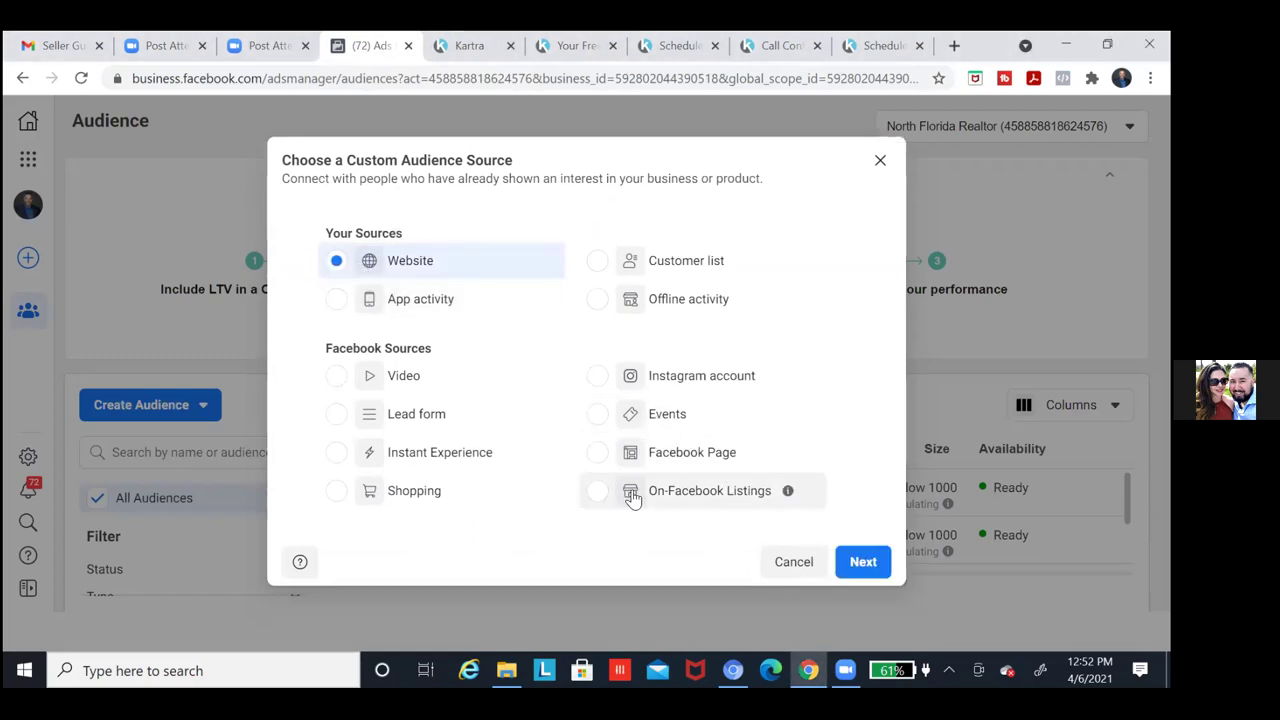
pyautogui.click(857, 564)
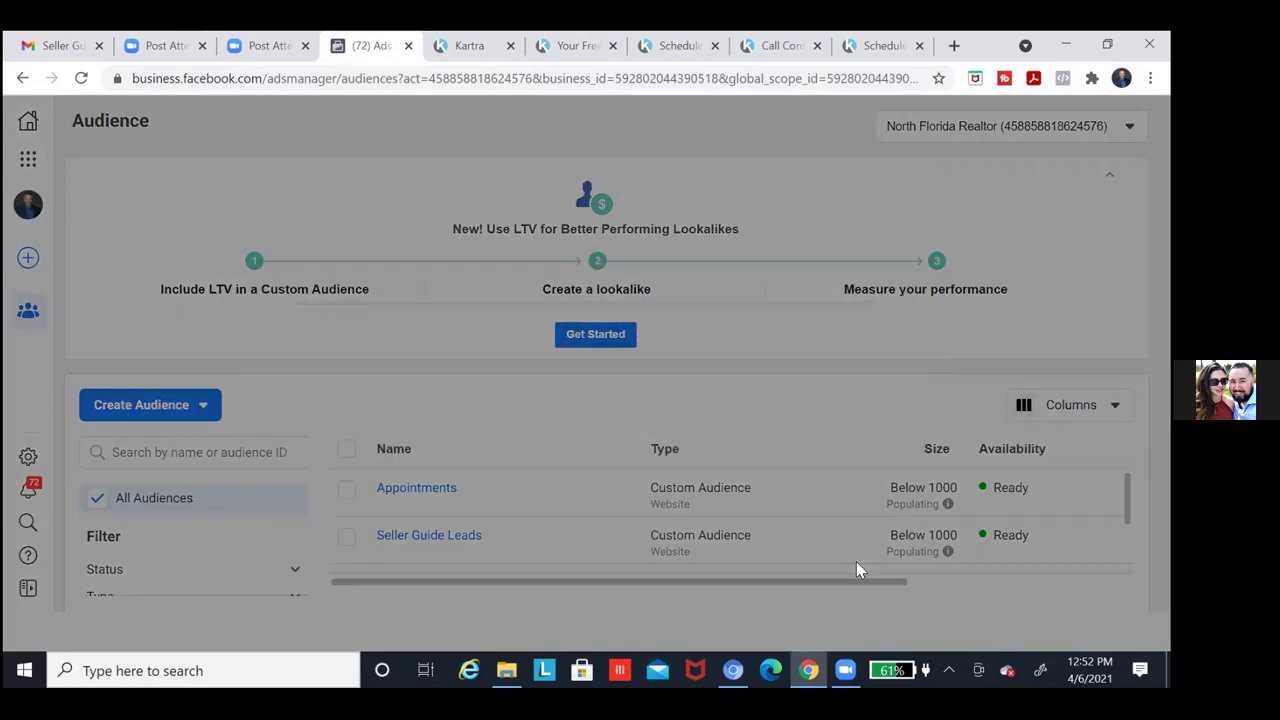
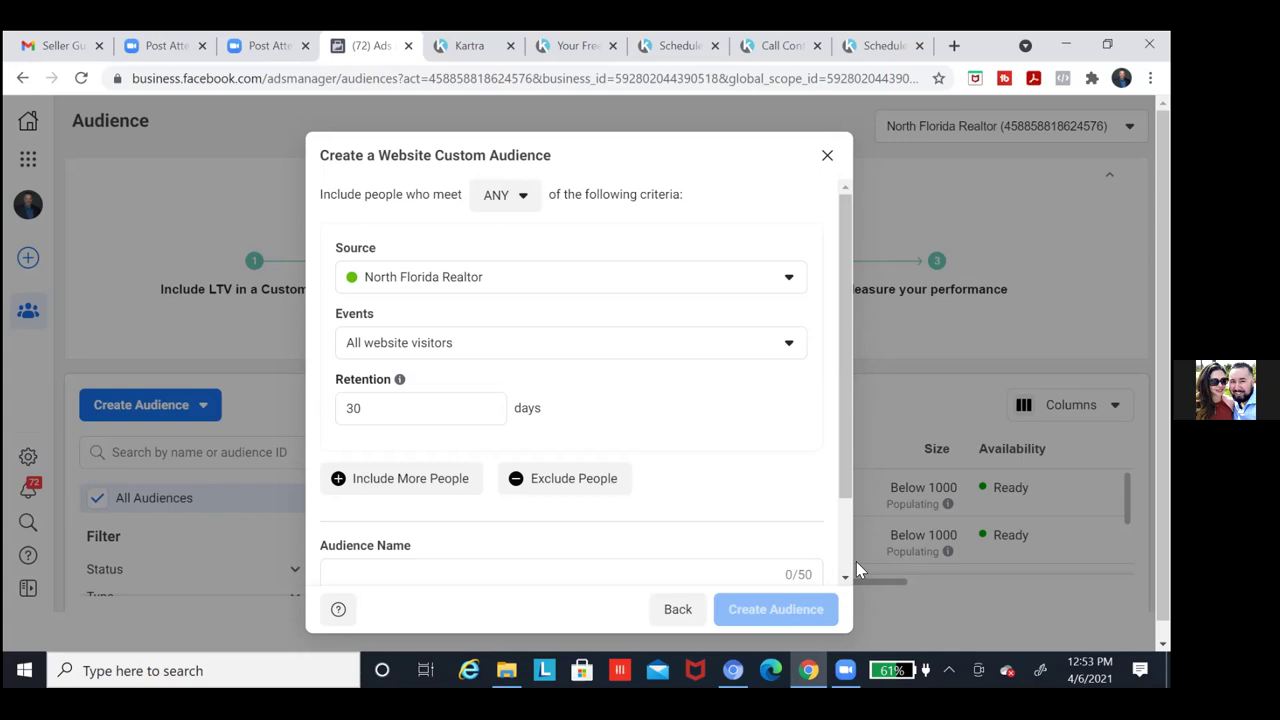
# Set the event of the included people to People who visited specific web pages
pyautogui.click(703, 352)
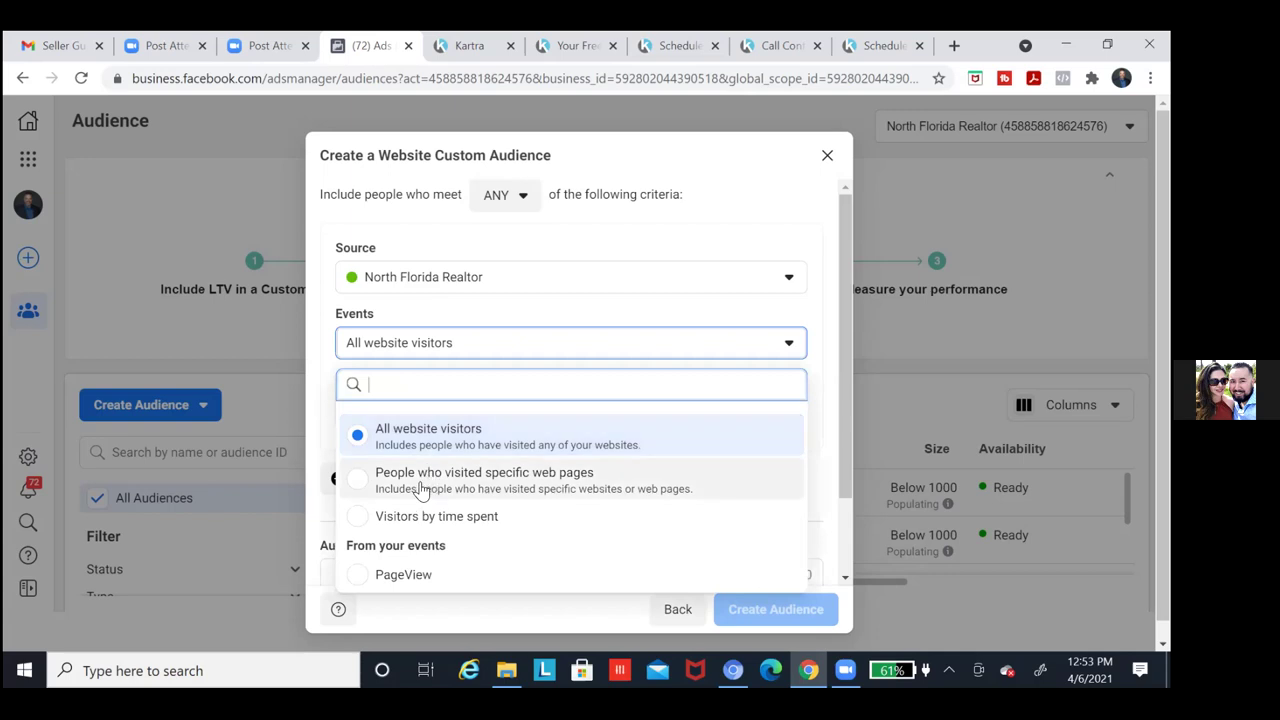
pyautogui.click(421, 489)
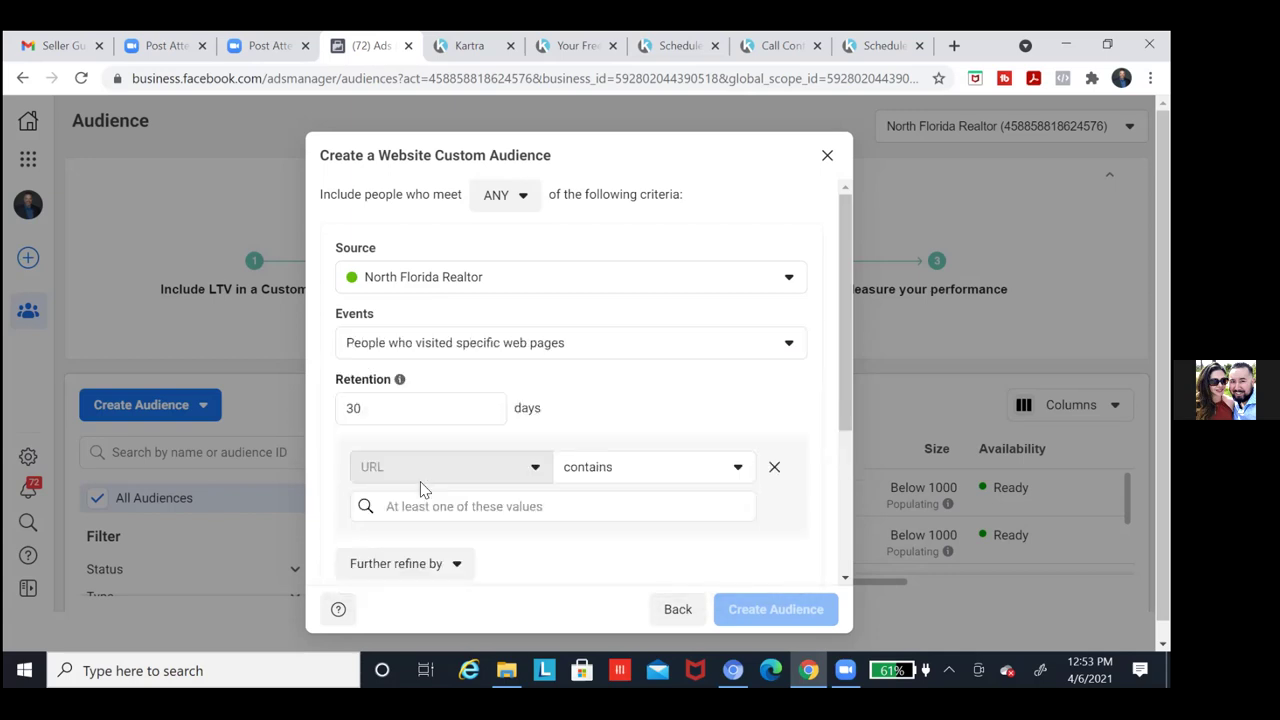
pyautogui.click(401, 407)
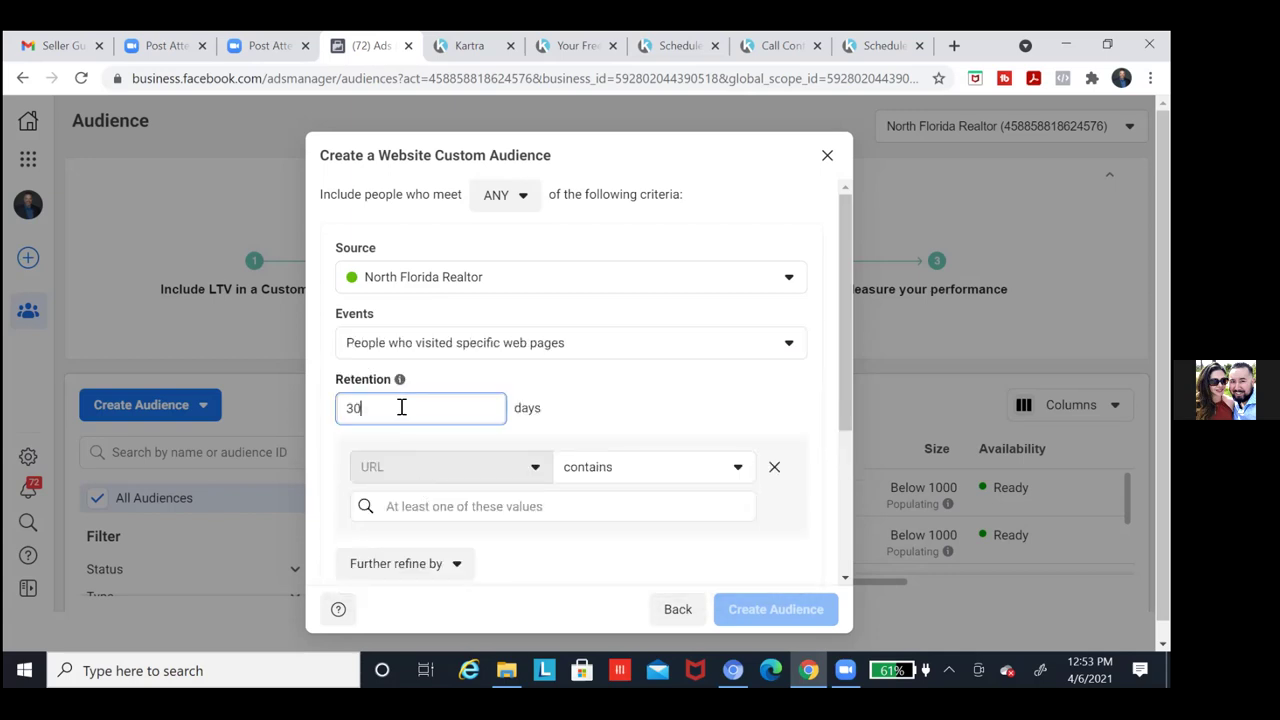
pyautogui.press('Home')
pyautogui.press('Delete')
pyautogui.press('Delete')
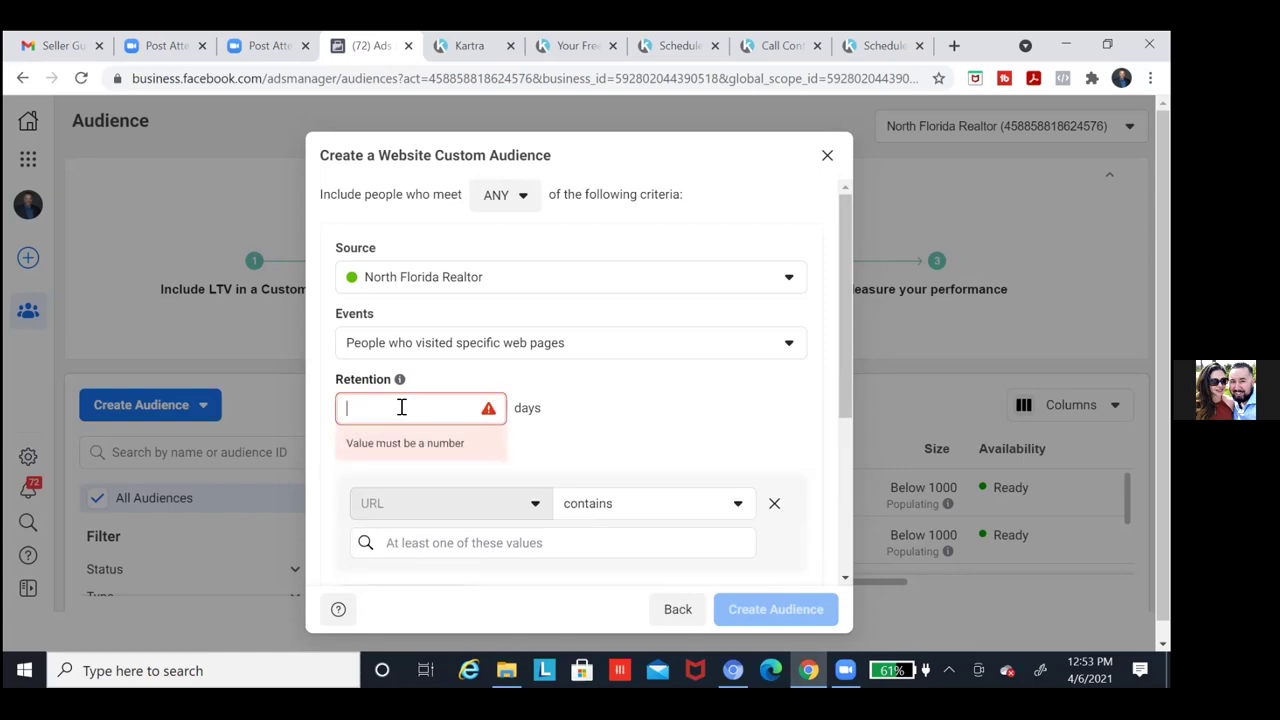
pyautogui.write('180')
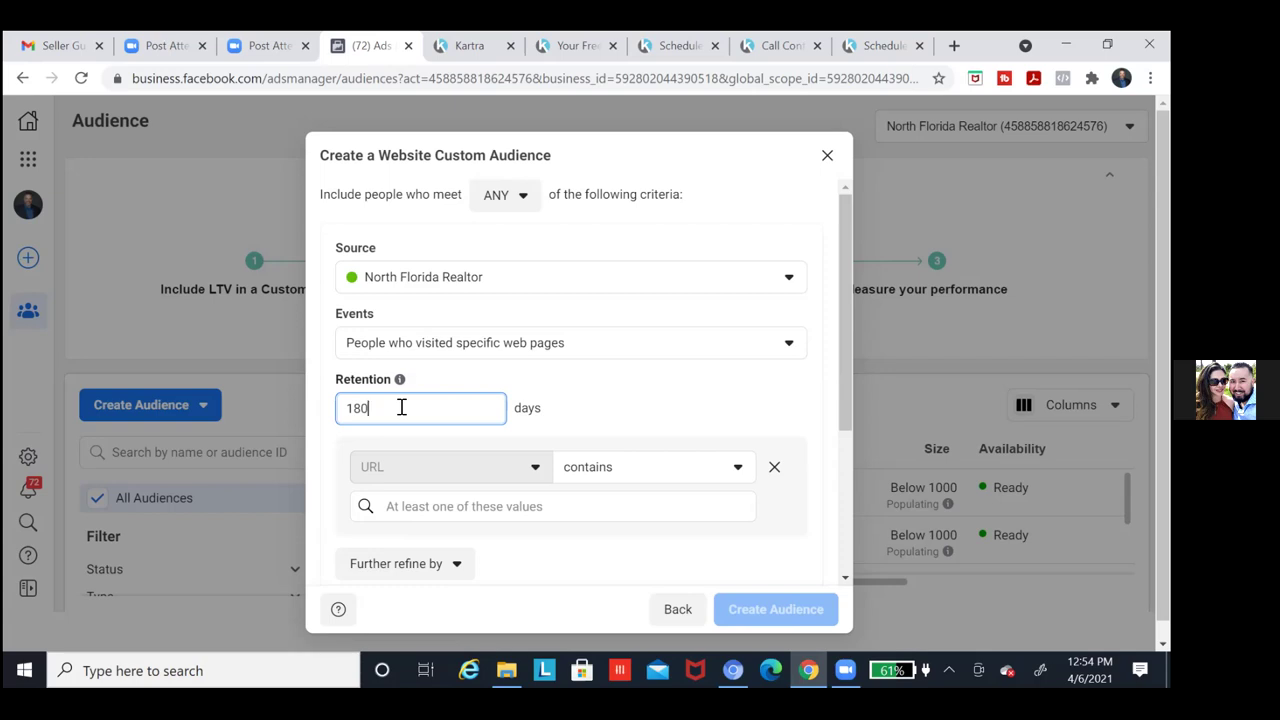
pyautogui.press('Delete')
pyautogui.press('Delete')
pyautogui.press('Delete')
pyautogui.write('30')
# Add an exclusion group to the audience and set its event to People who visited specific web pages
pyautogui.scroll(-5, 849, 577)
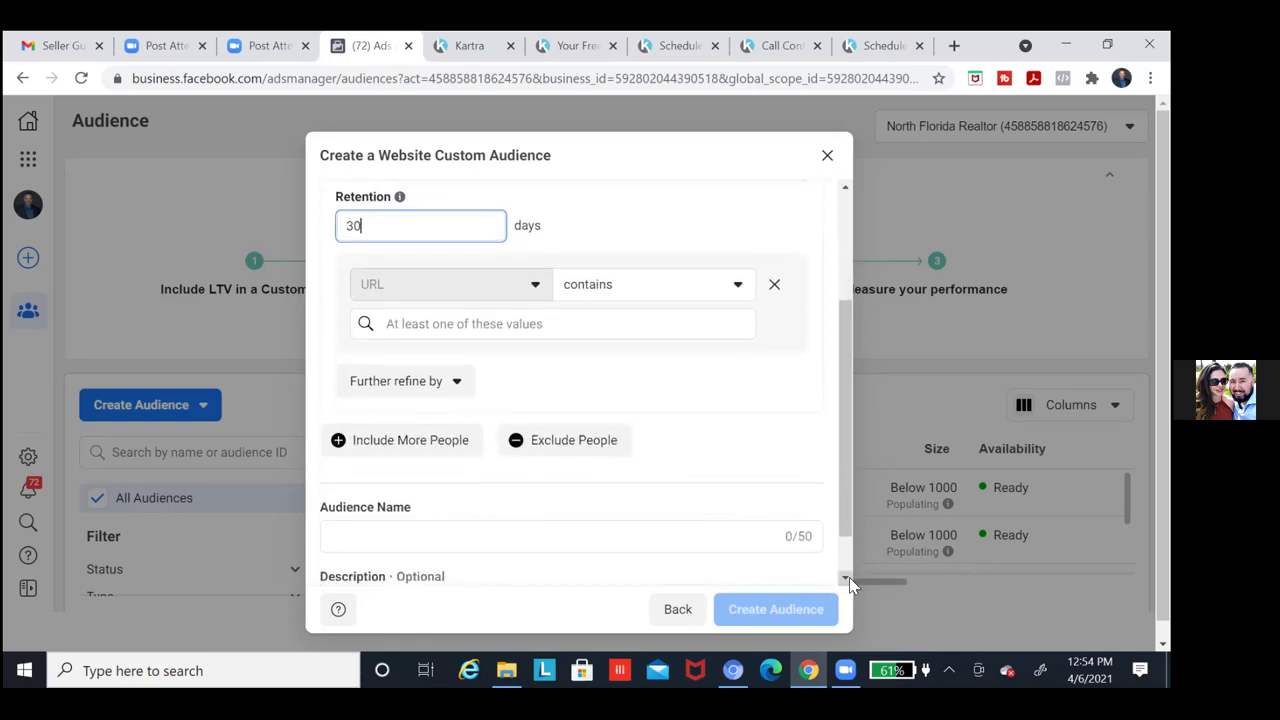
pyautogui.scroll(-1, 849, 577)
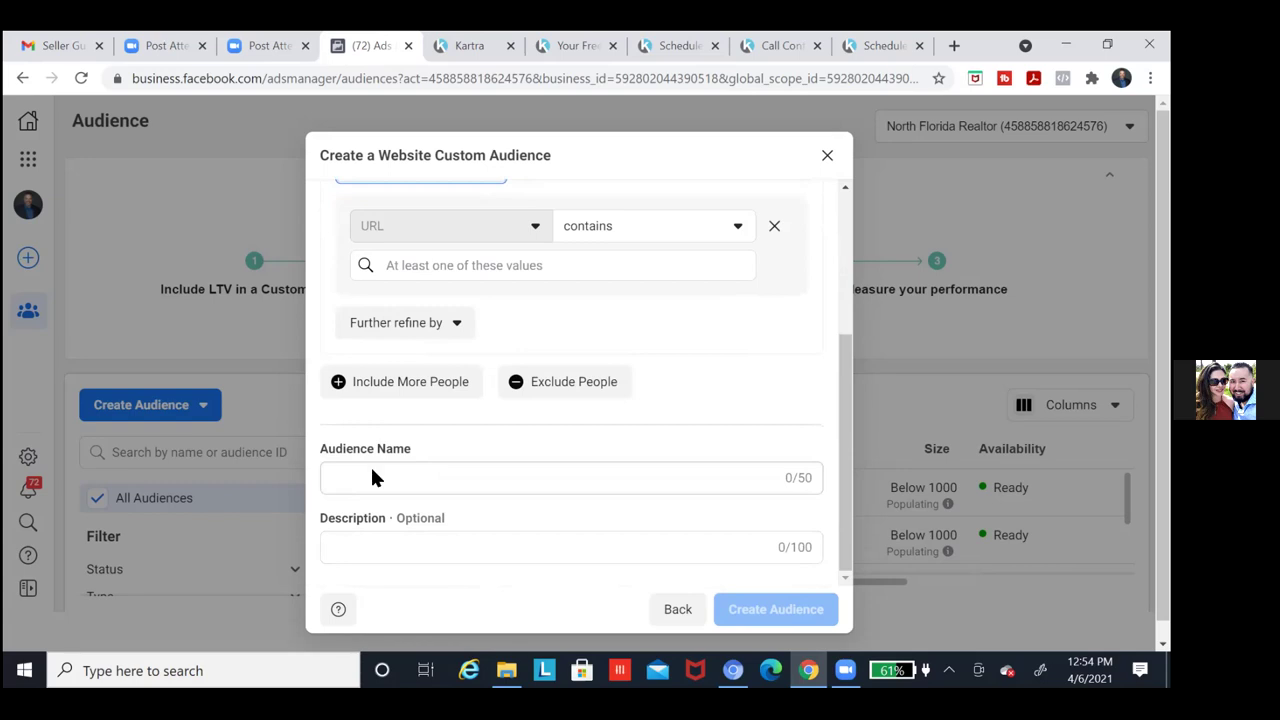
pyautogui.click(565, 389)
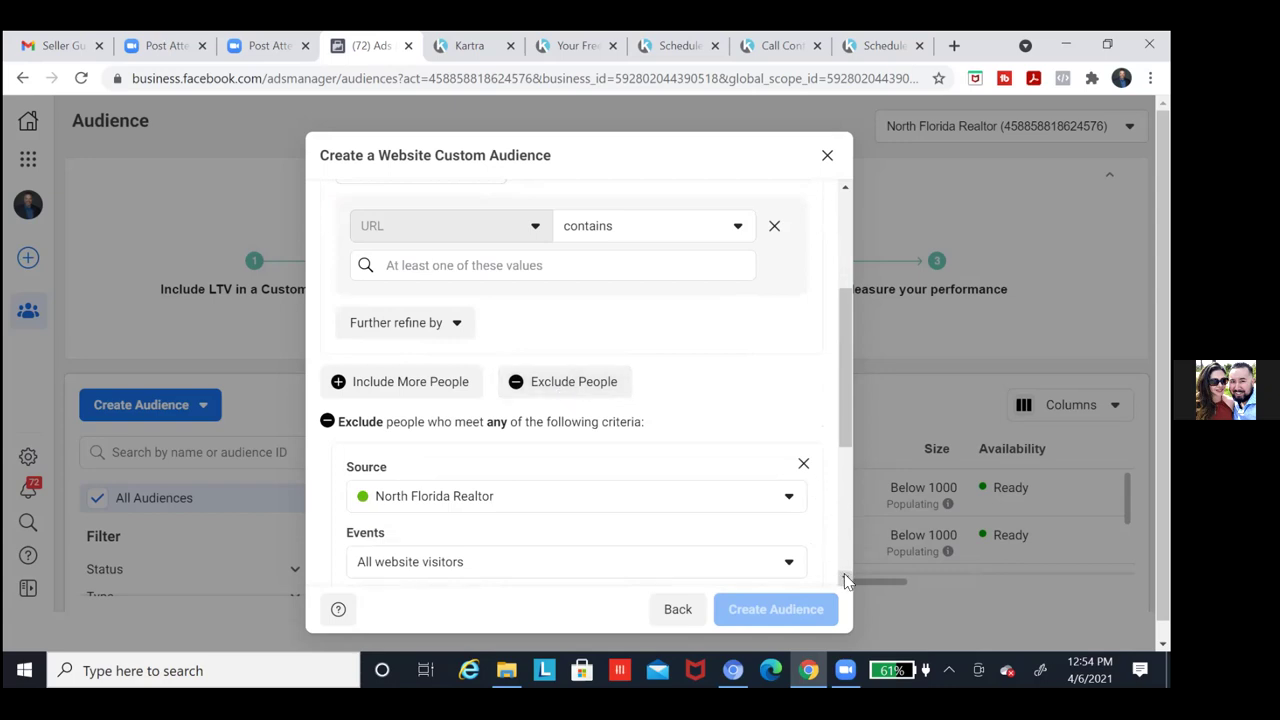
pyautogui.scroll(-3, 845, 580)
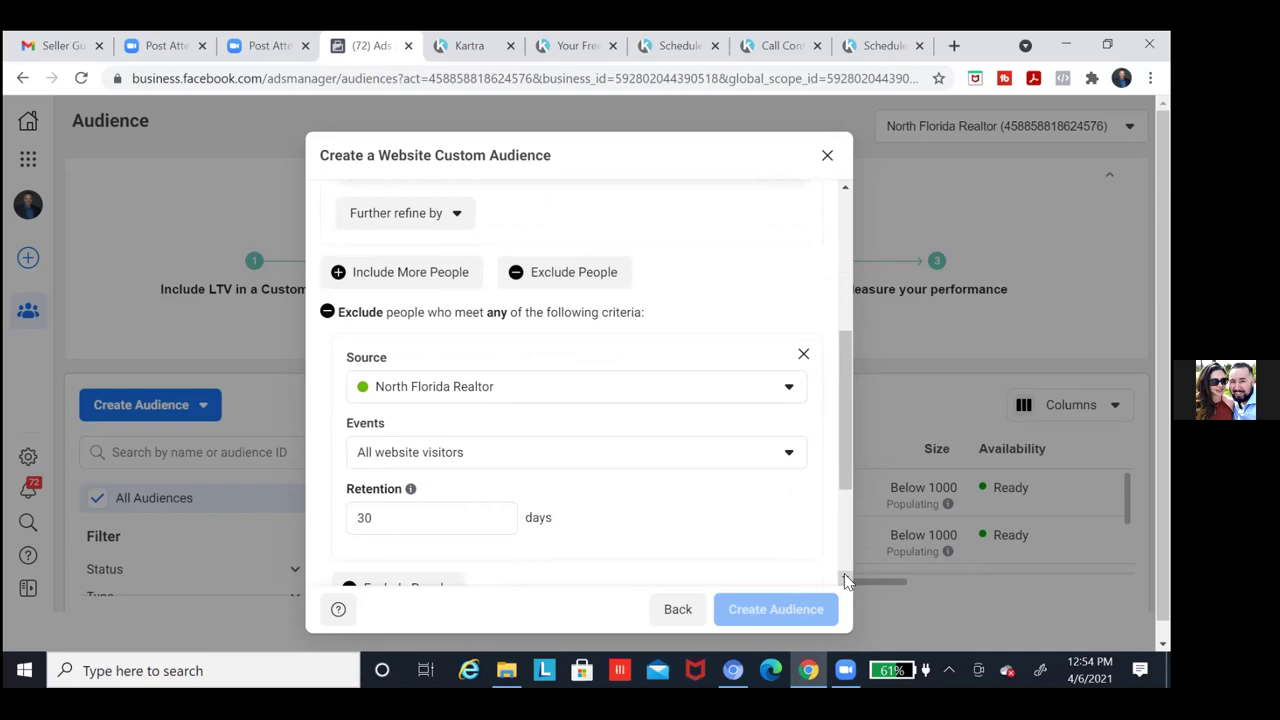
pyautogui.scroll(-2, 845, 580)
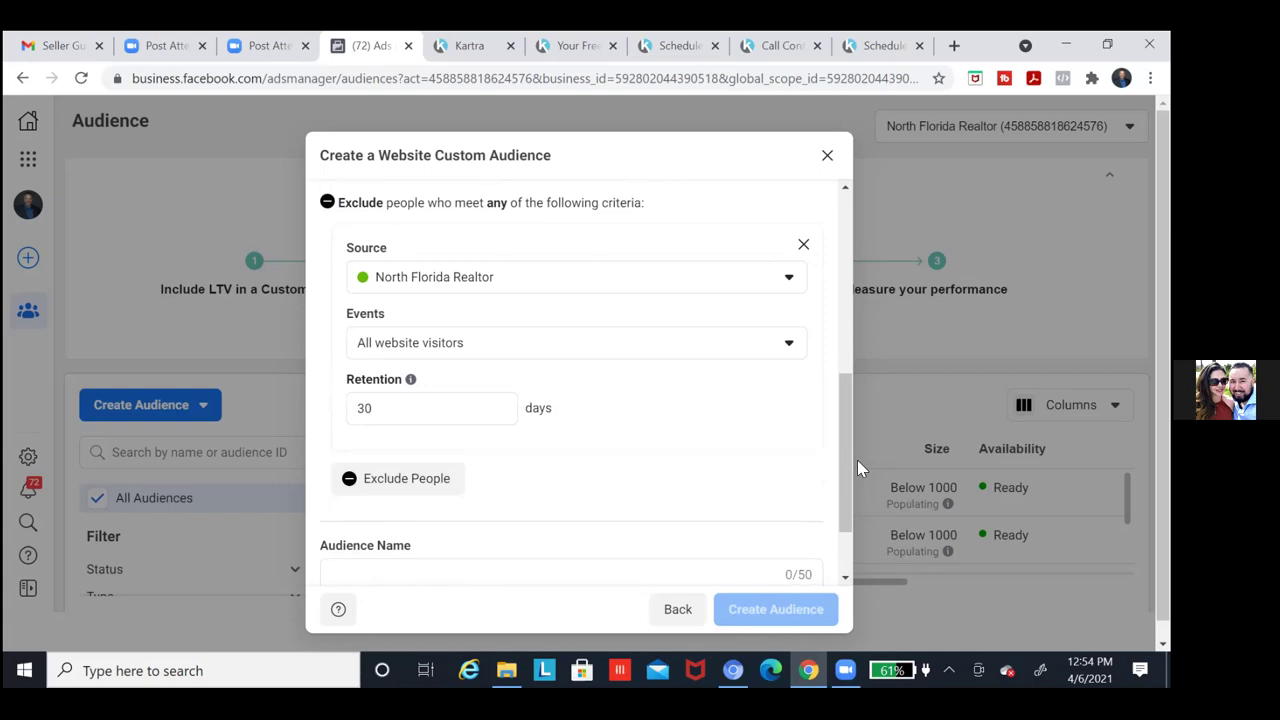
pyautogui.click(787, 346)
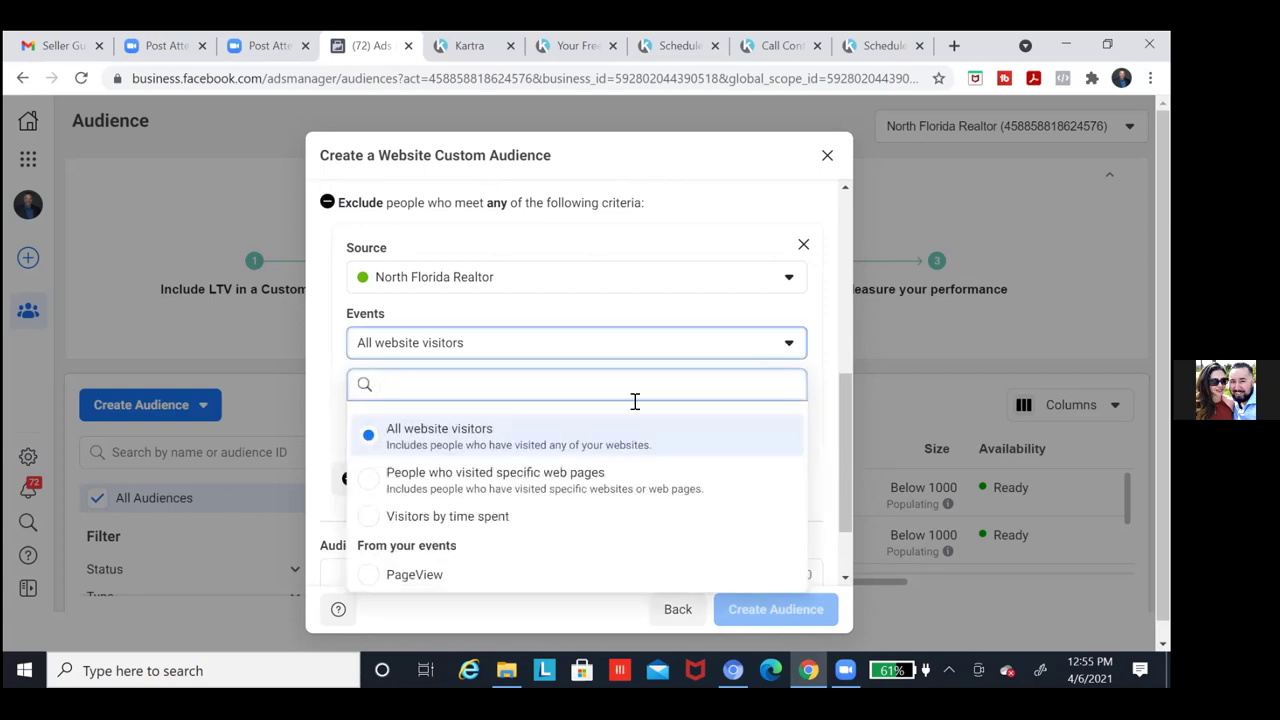
pyautogui.click(386, 476)
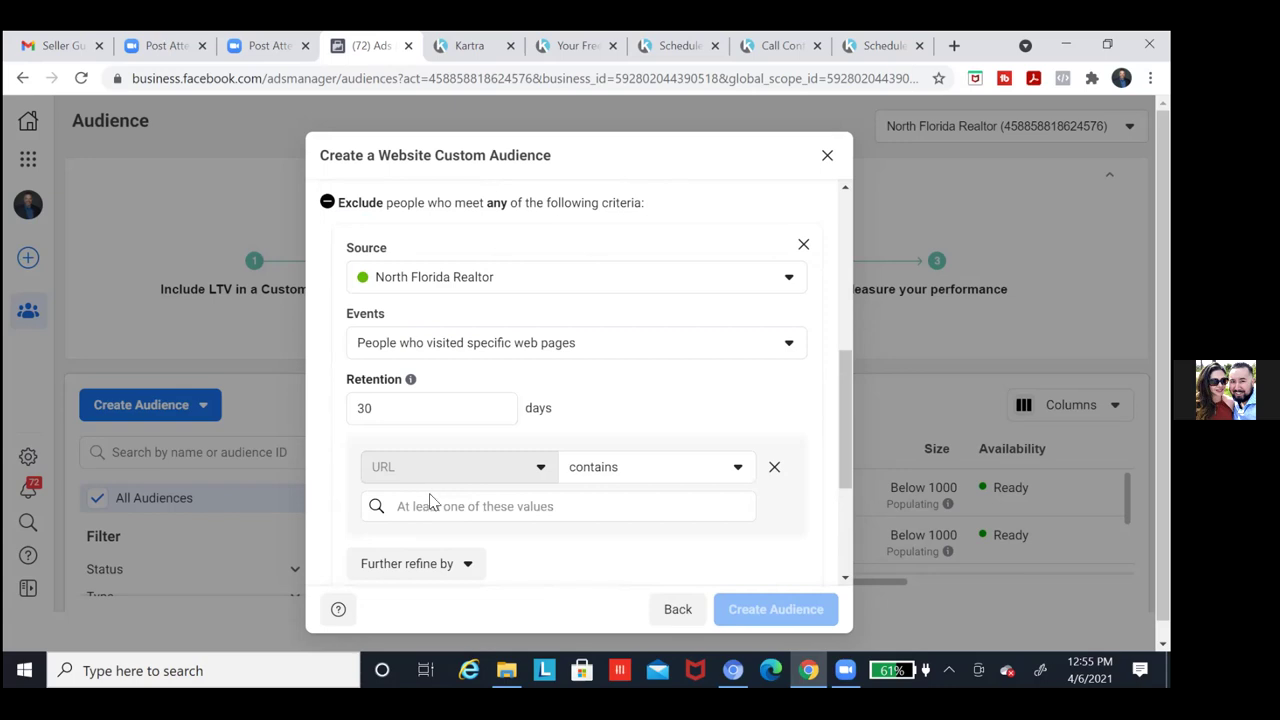
# Set the retention of the excluded people to 180 days
pyautogui.click(395, 412)
pyautogui.moveTo(395, 412); pyautogui.dragTo(330, 420)
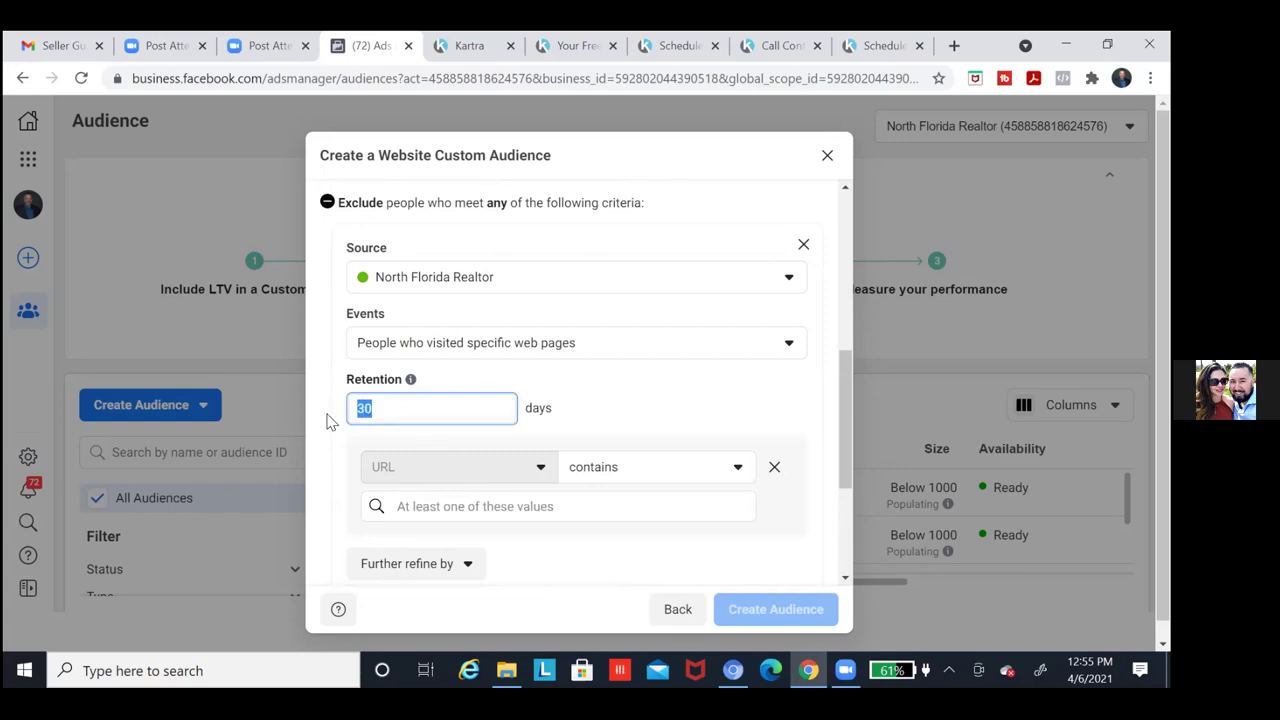
pyautogui.write('180')
pyautogui.click(845, 187)
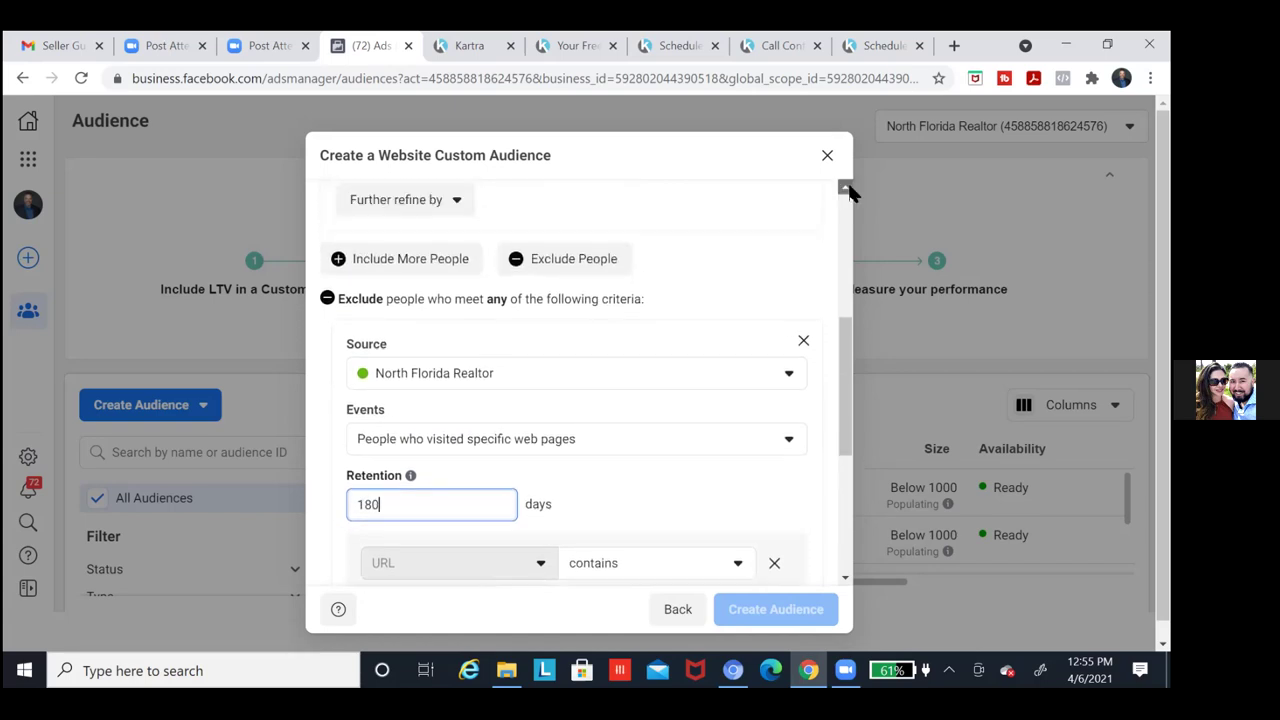
pyautogui.click(846, 188)
pyautogui.click(846, 188)
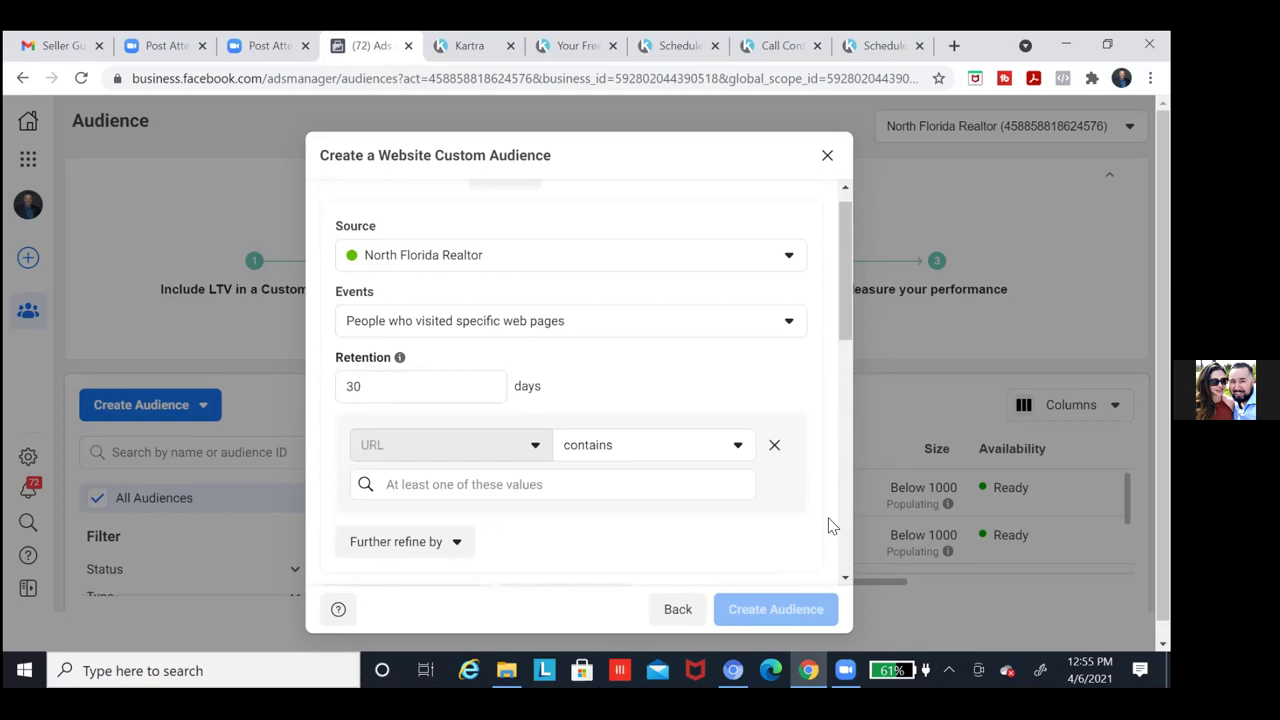
pyautogui.click(845, 577)
pyautogui.moveTo(845, 577); pyautogui.dragTo(845, 579)
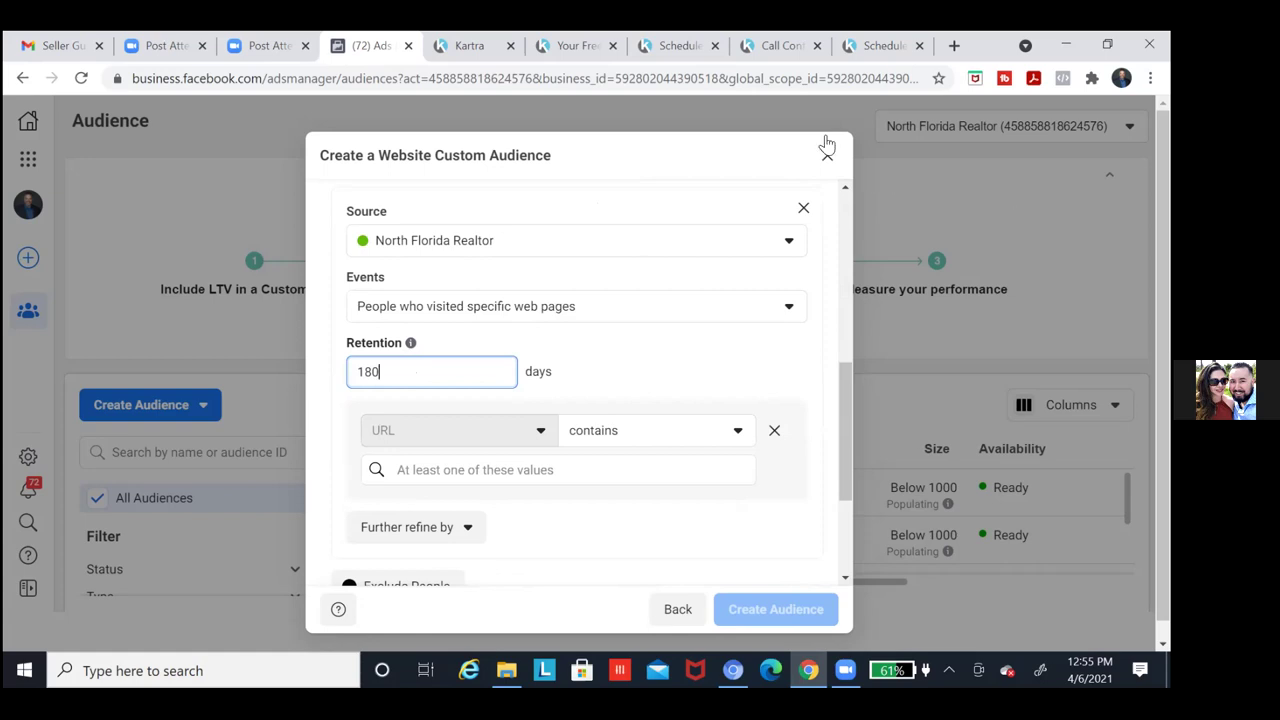
# Find the Customizing Your Marketing Plan page among the open browser pages and close it
pyautogui.click(678, 46)
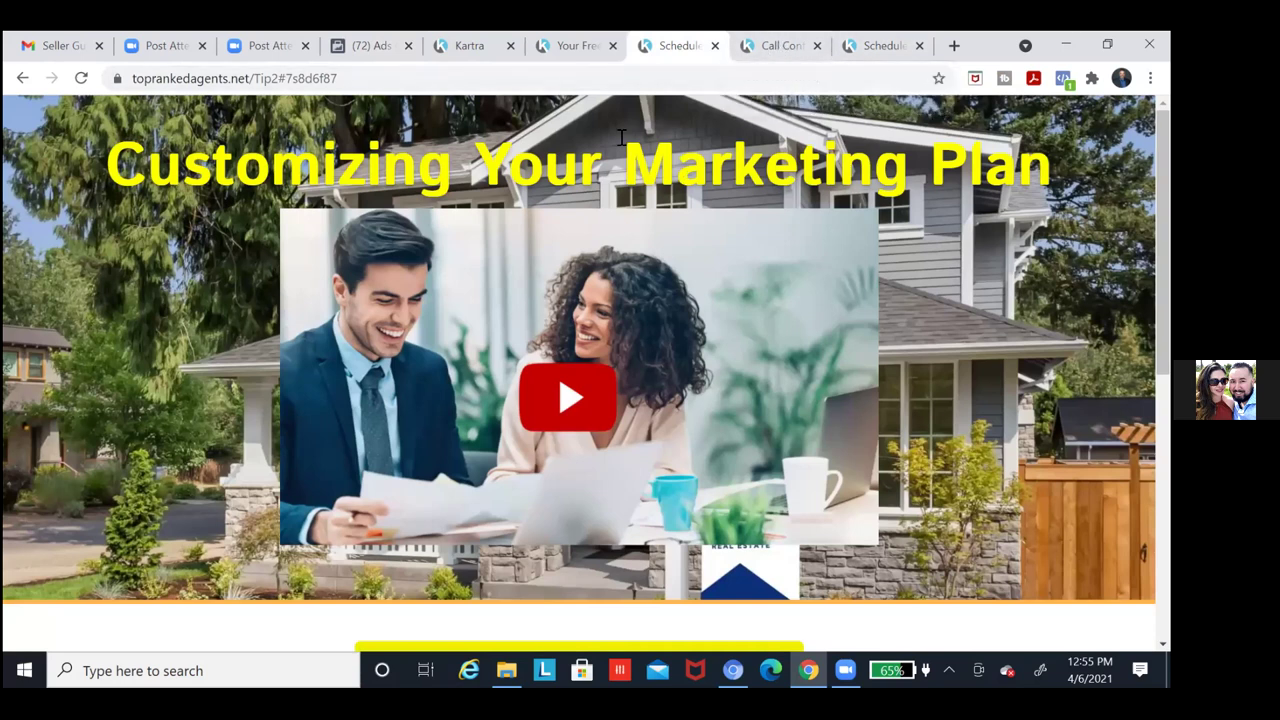
pyautogui.click(575, 55)
pyautogui.click(680, 47)
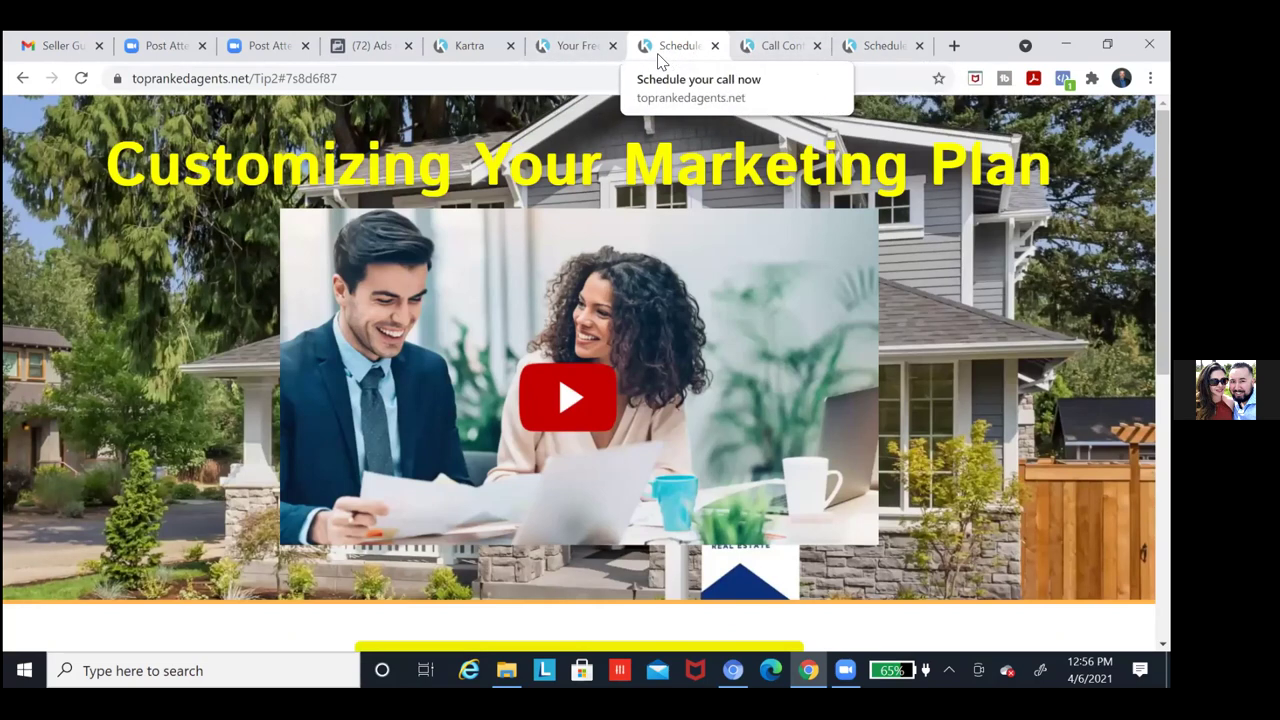
pyautogui.click(715, 46)
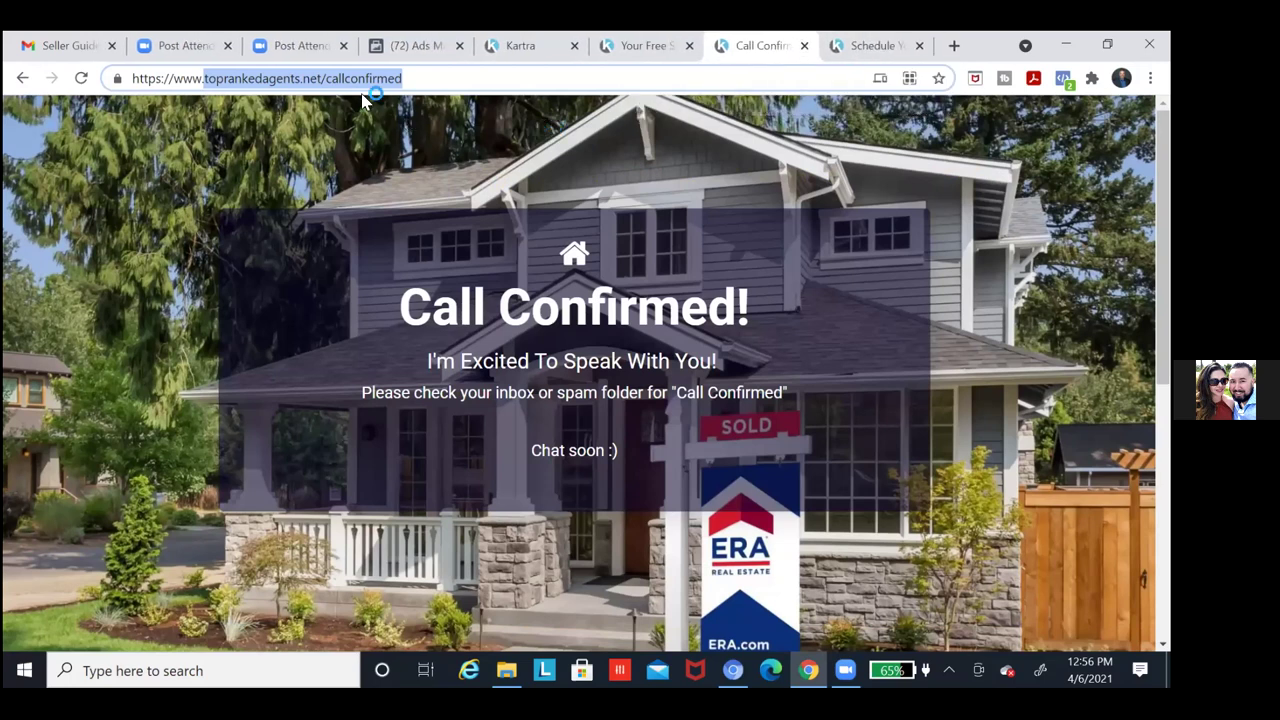
pyautogui.click(322, 78)
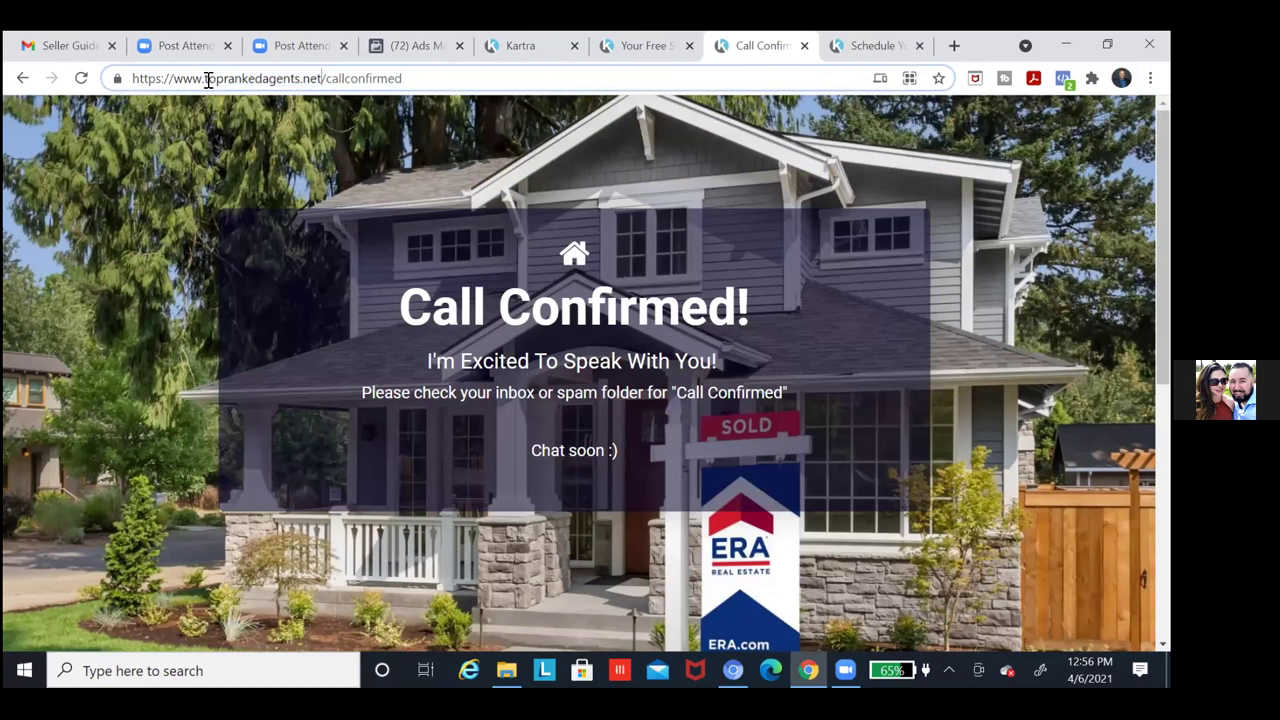
pyautogui.moveTo(204, 78); pyautogui.dragTo(410, 77)
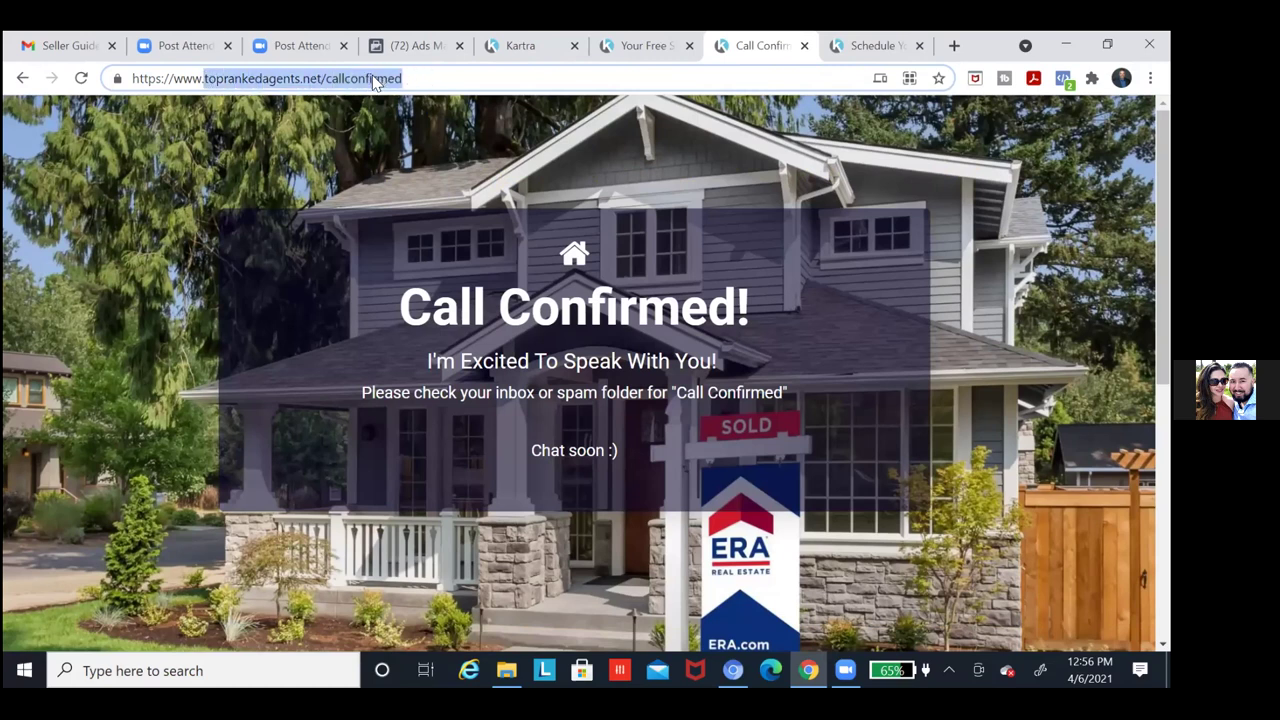
pyautogui.rightClick(372, 84)
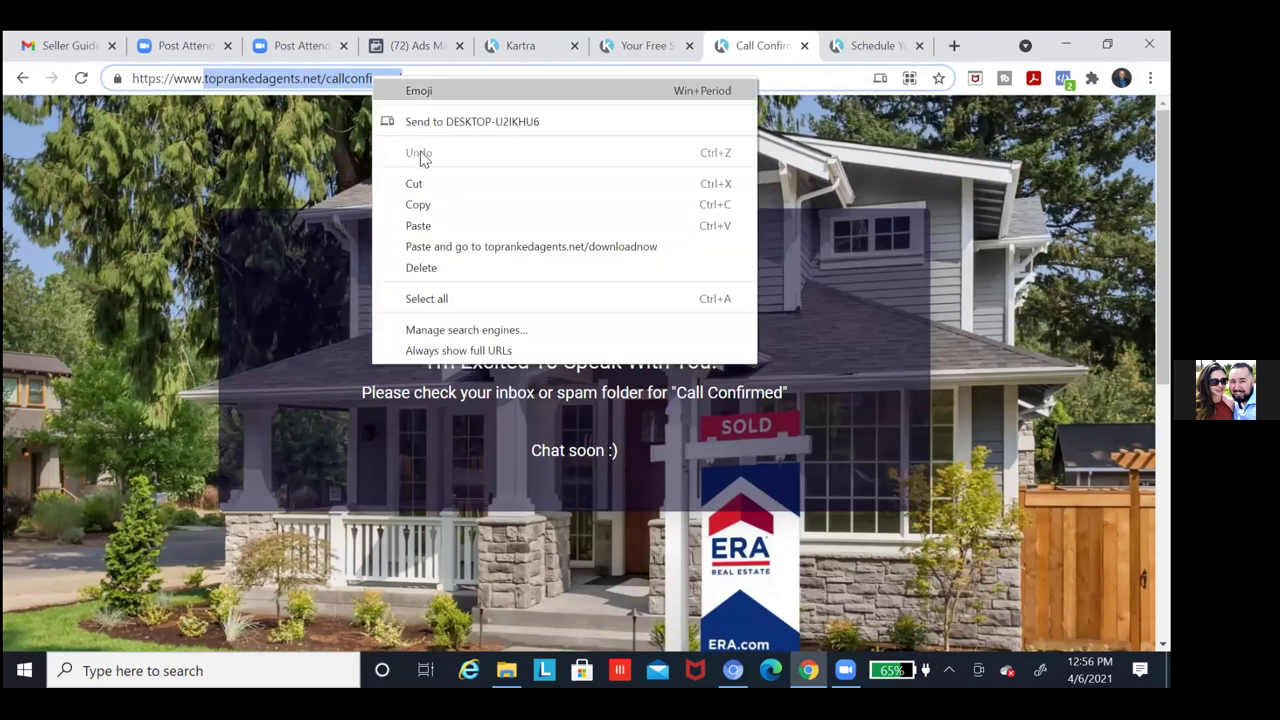
pyautogui.click(440, 210)
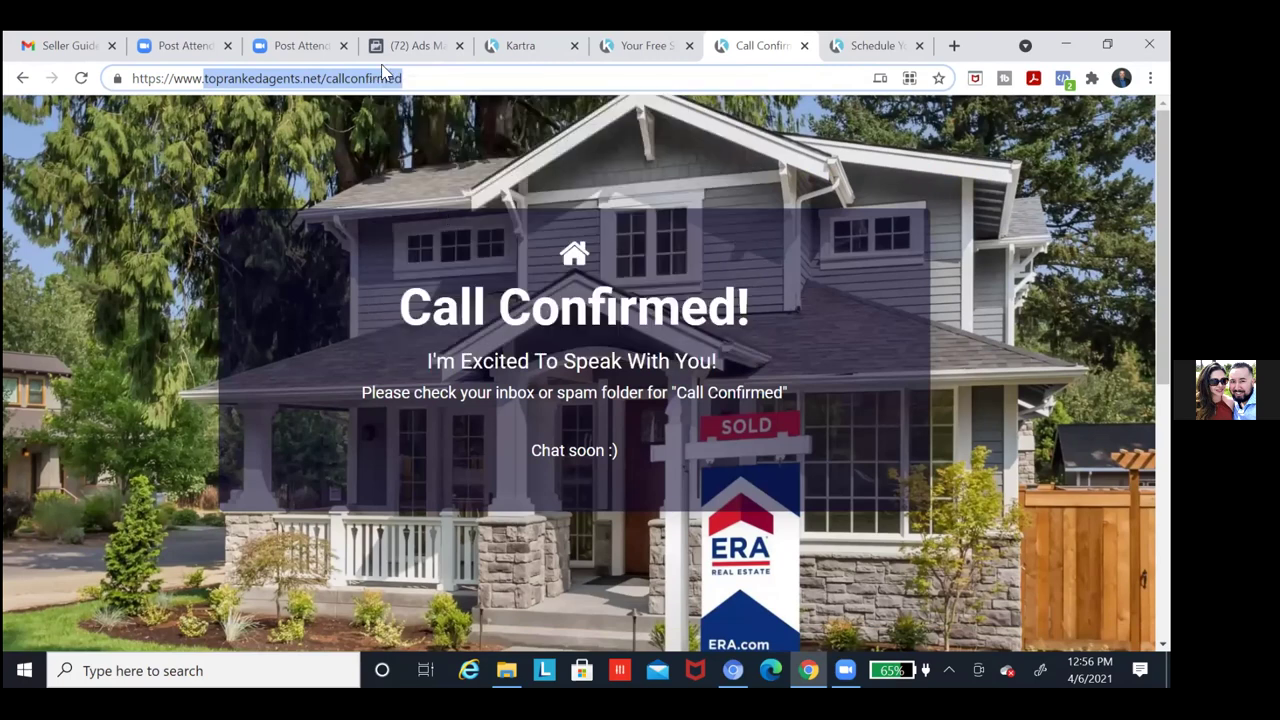
# Return to Ads Manager and add toprankedagents.net/callconfirmed as a value the excluded URL must contain
pyautogui.click(416, 45)
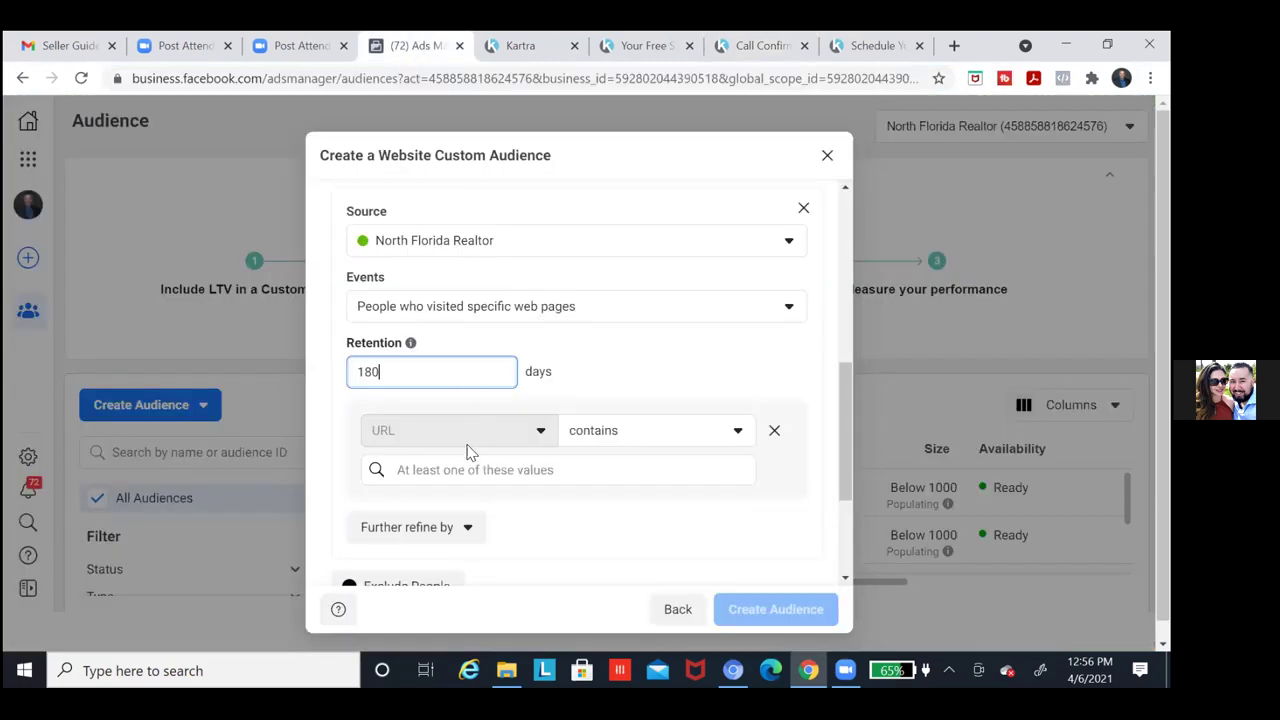
pyautogui.click(432, 476)
pyautogui.rightClick(431, 477)
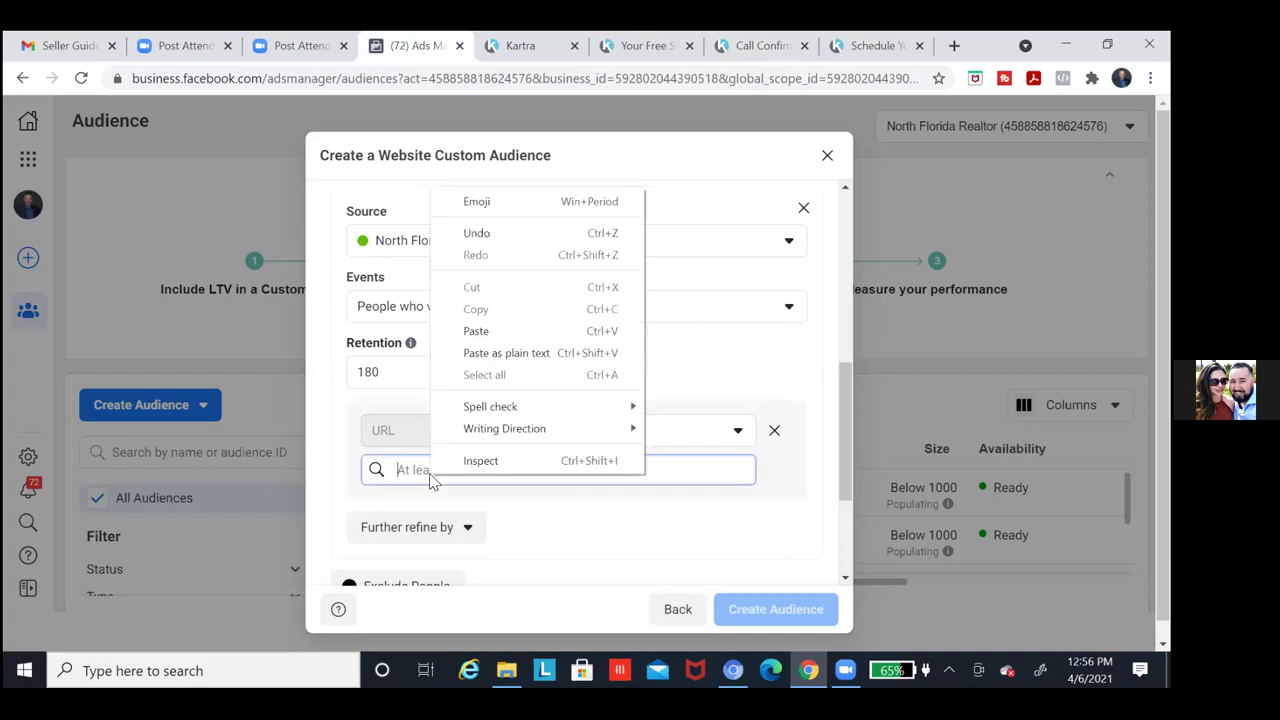
pyautogui.click(475, 331)
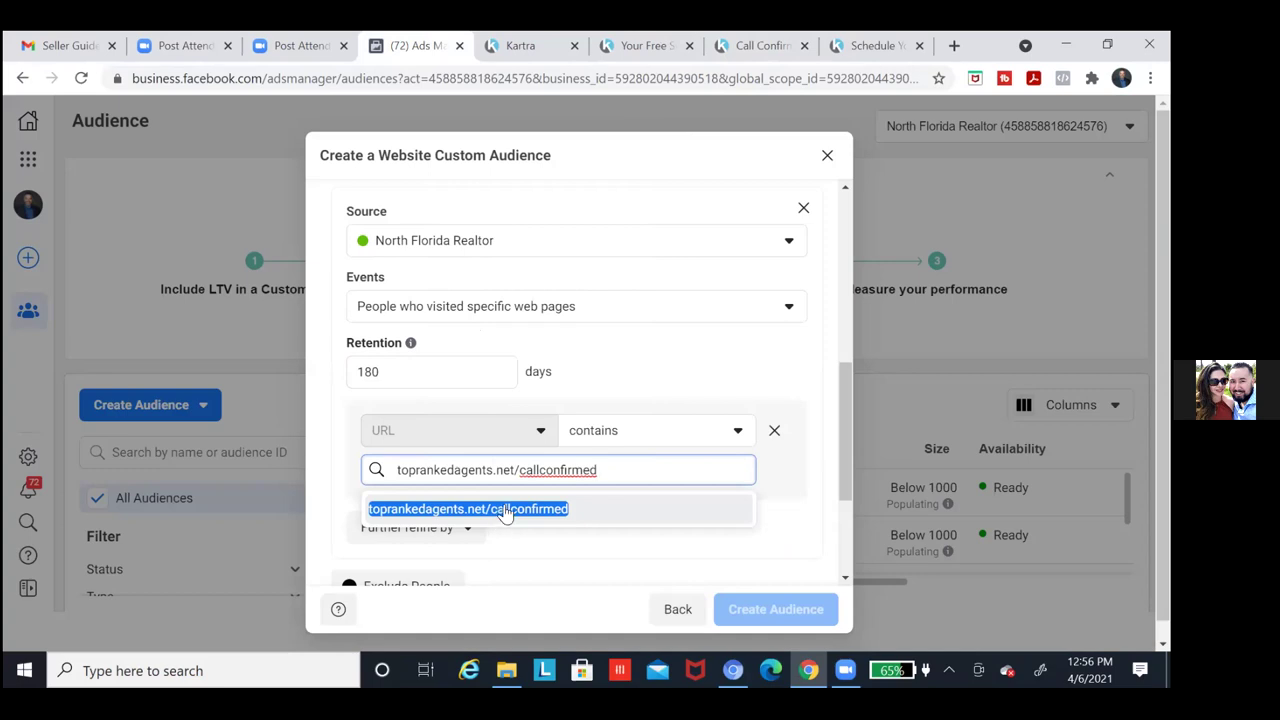
pyautogui.click(505, 512)
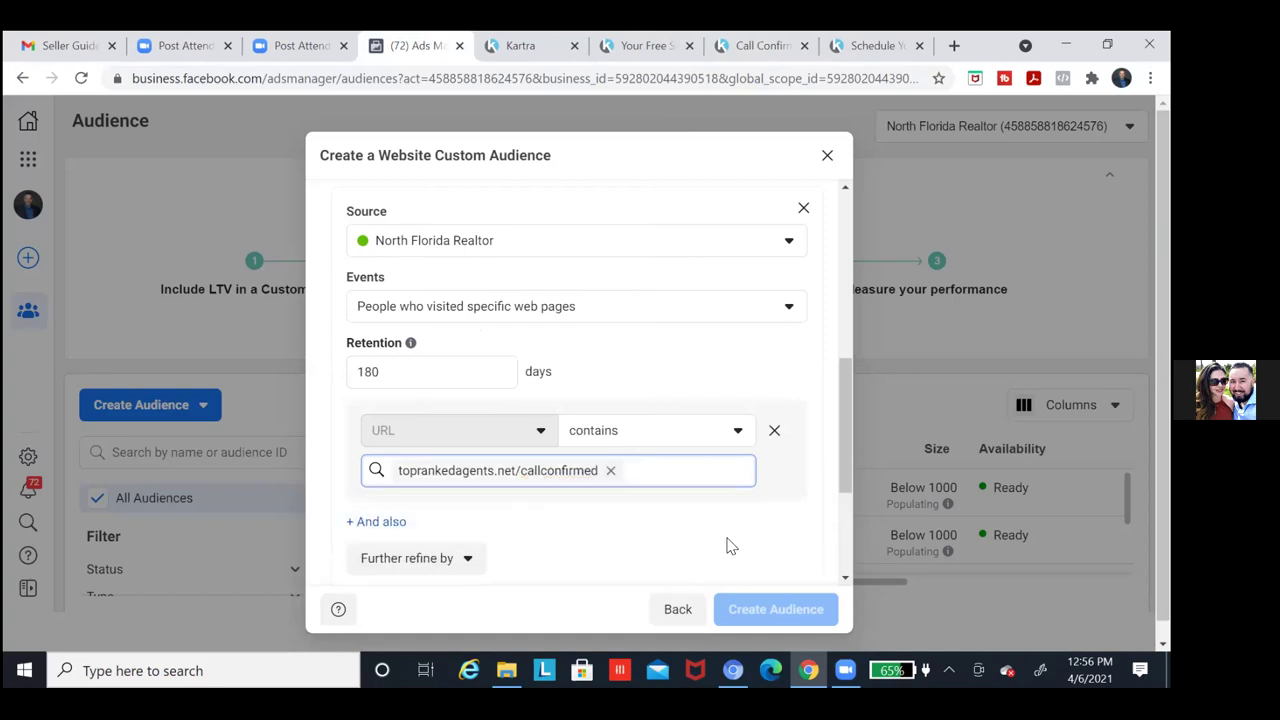
pyautogui.click(845, 580)
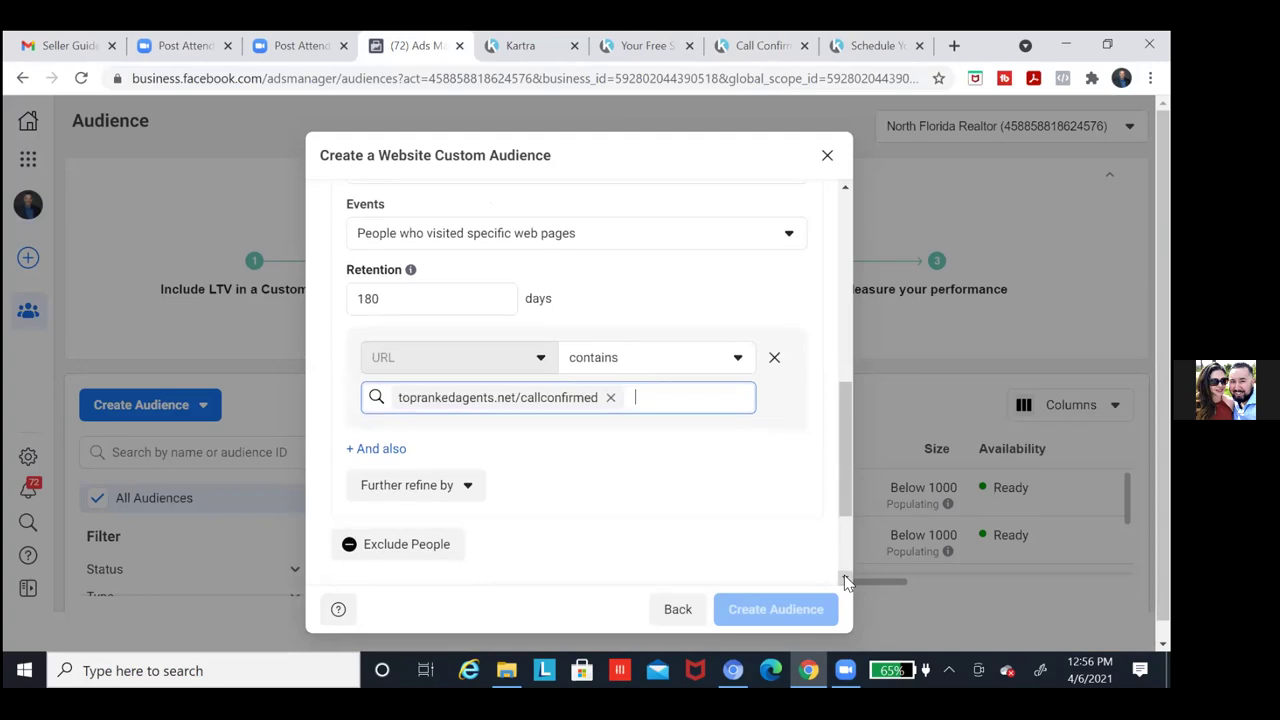
pyautogui.click(522, 46)
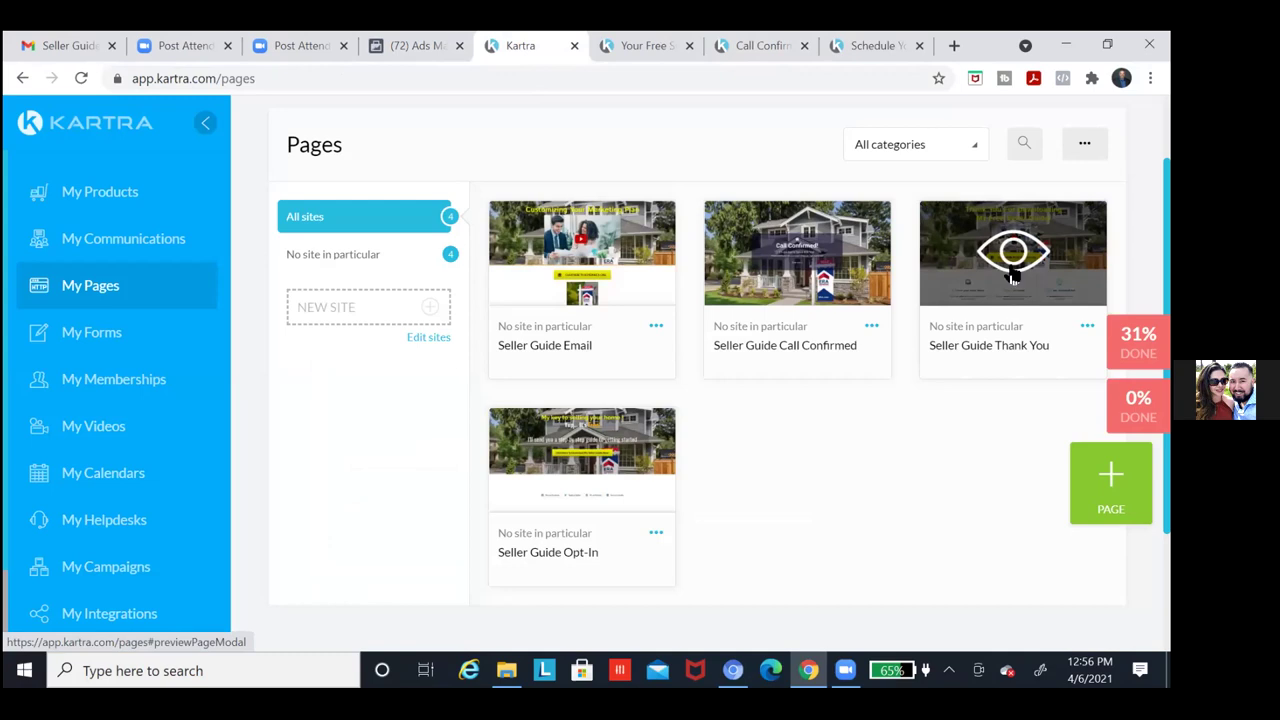
pyautogui.click(1087, 326)
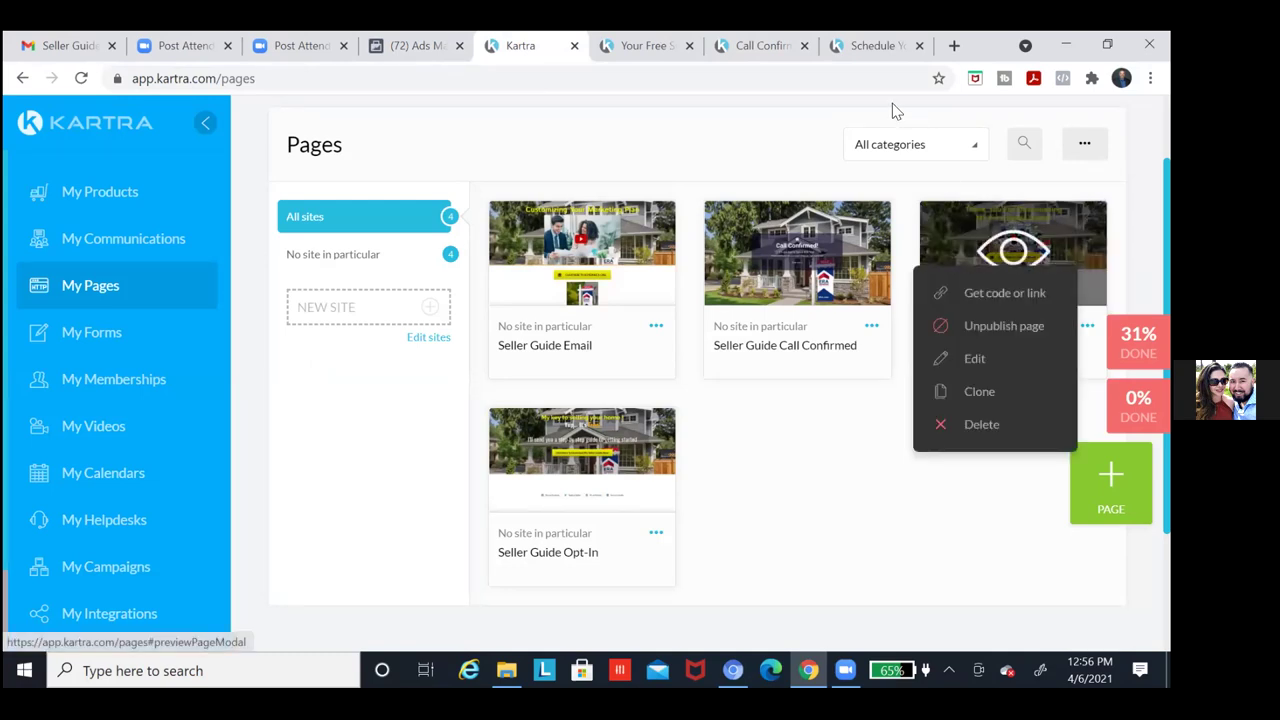
pyautogui.click(872, 46)
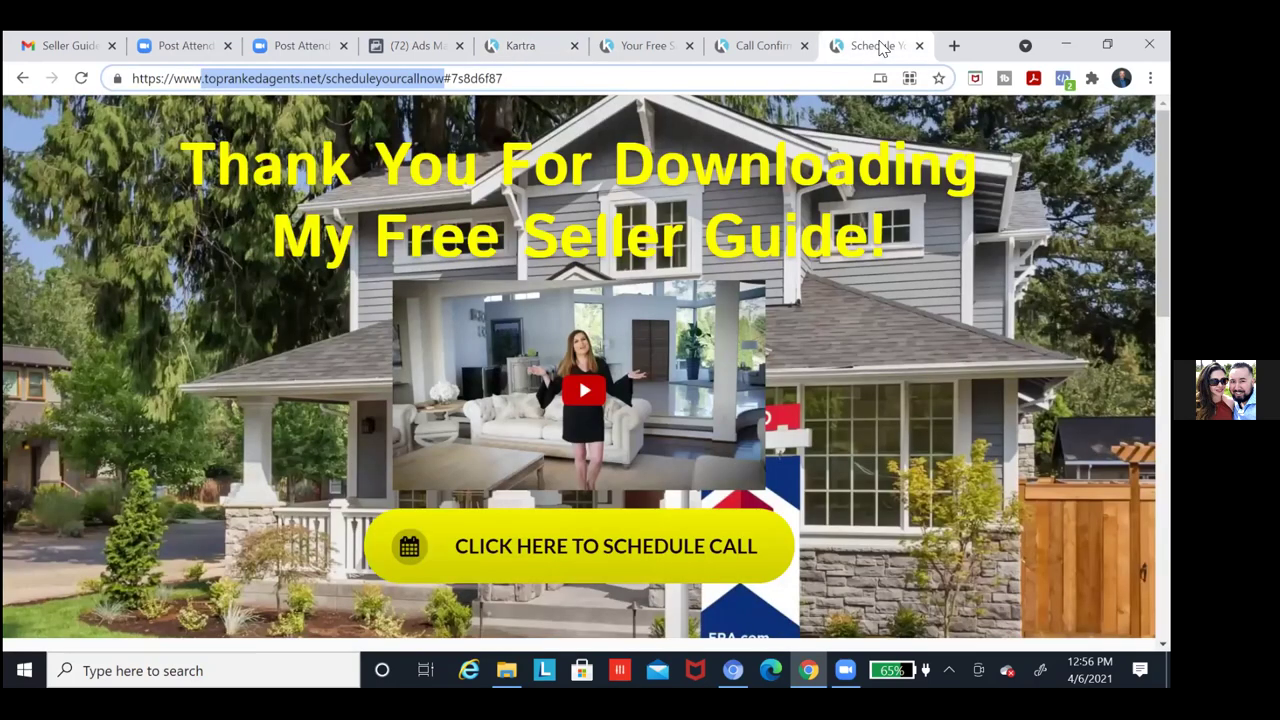
pyautogui.rightClick(357, 84)
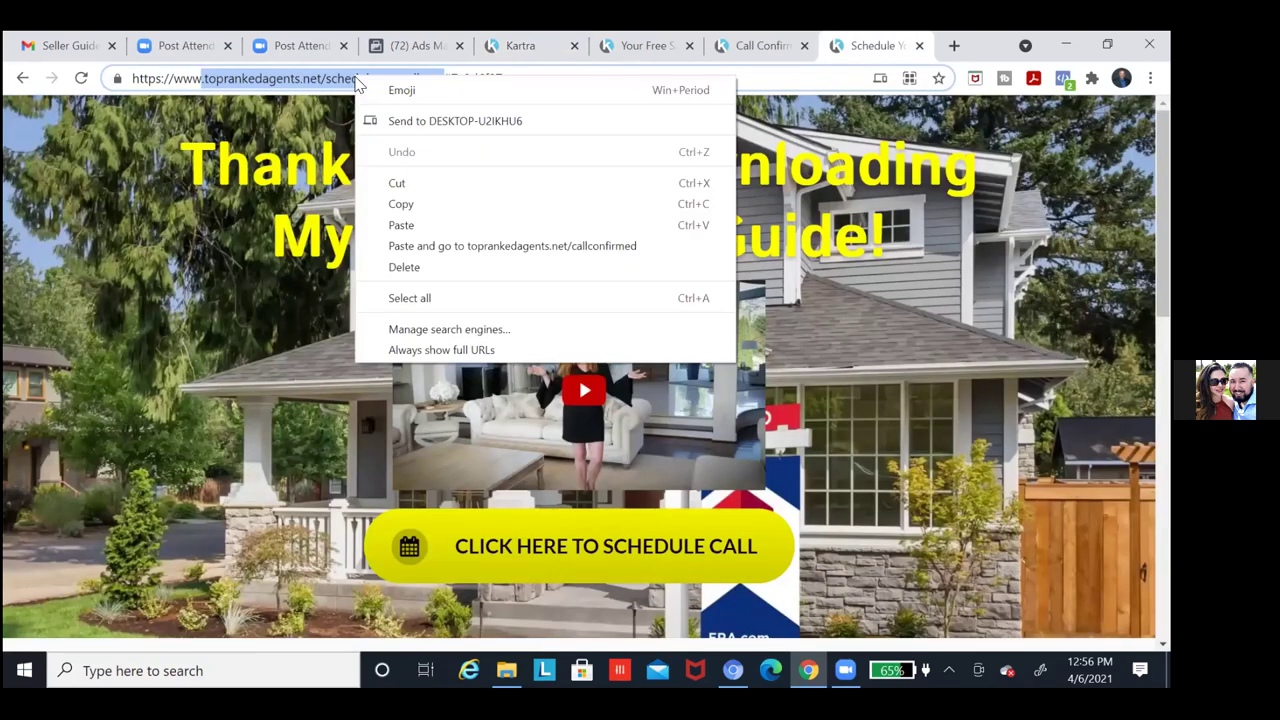
pyautogui.click(401, 204)
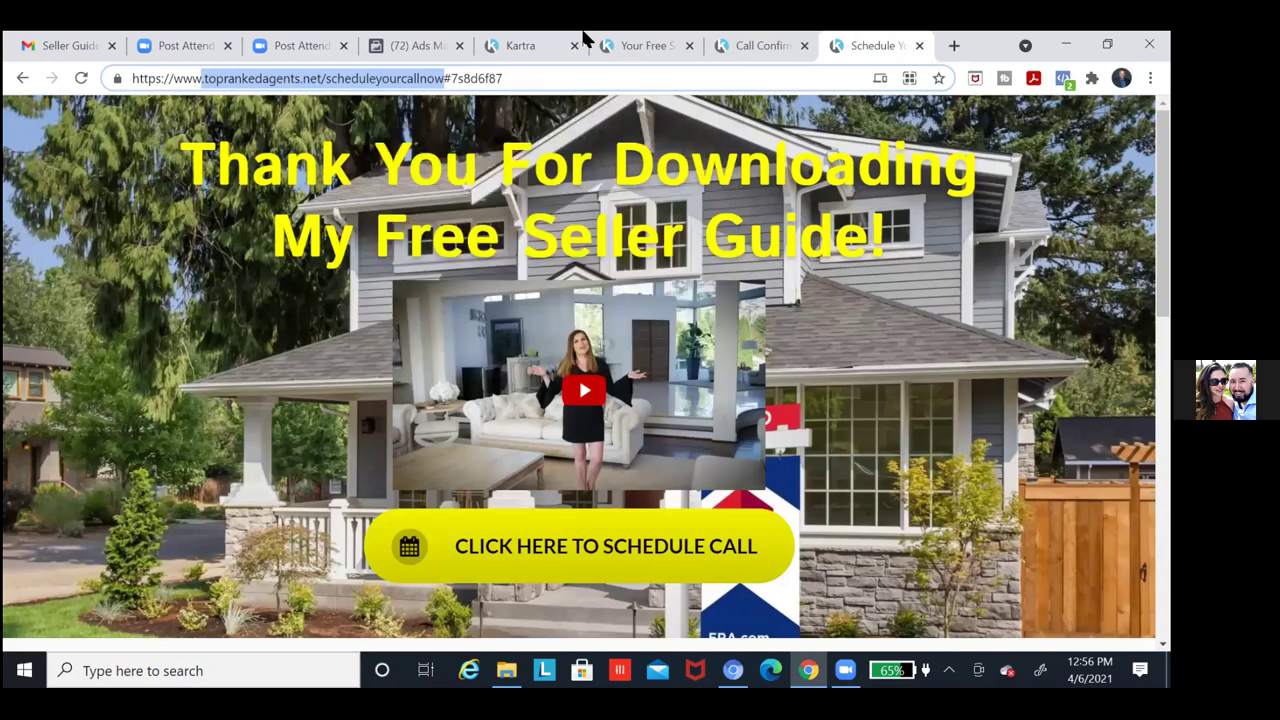
# Return to the website custom audience form in Ads Manager
pyautogui.click(391, 50)
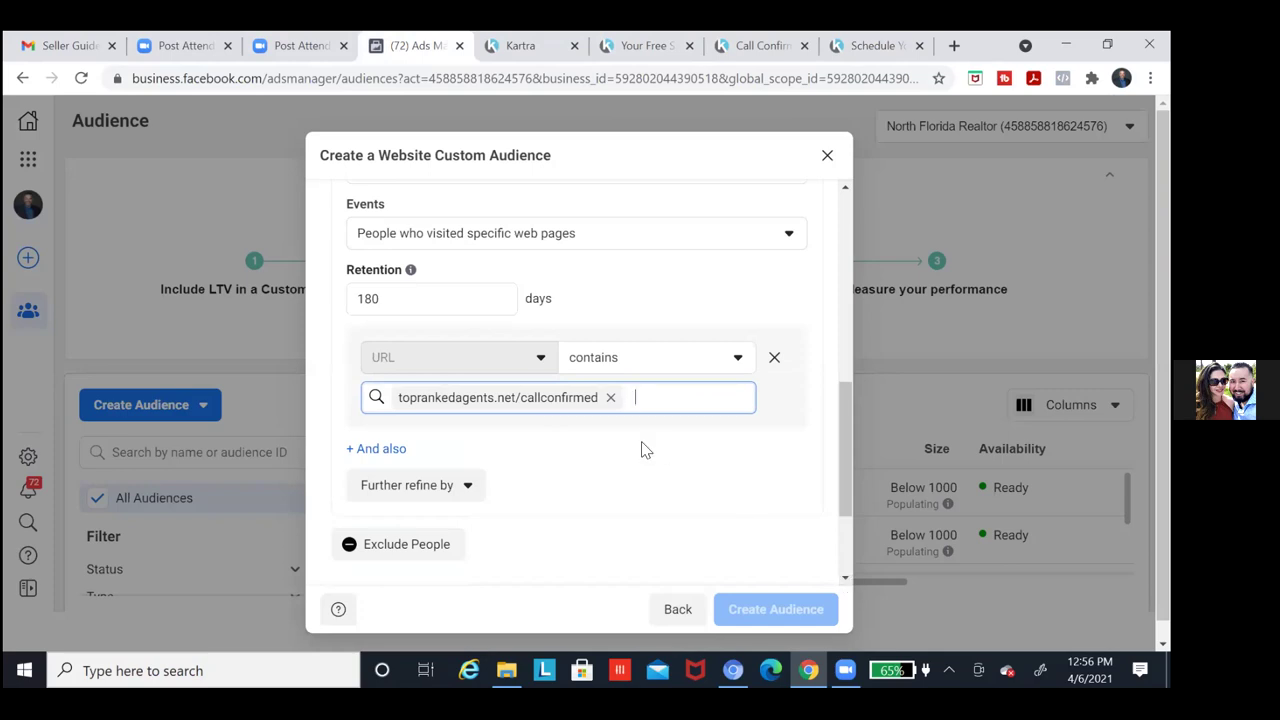
pyautogui.rightClick(645, 399)
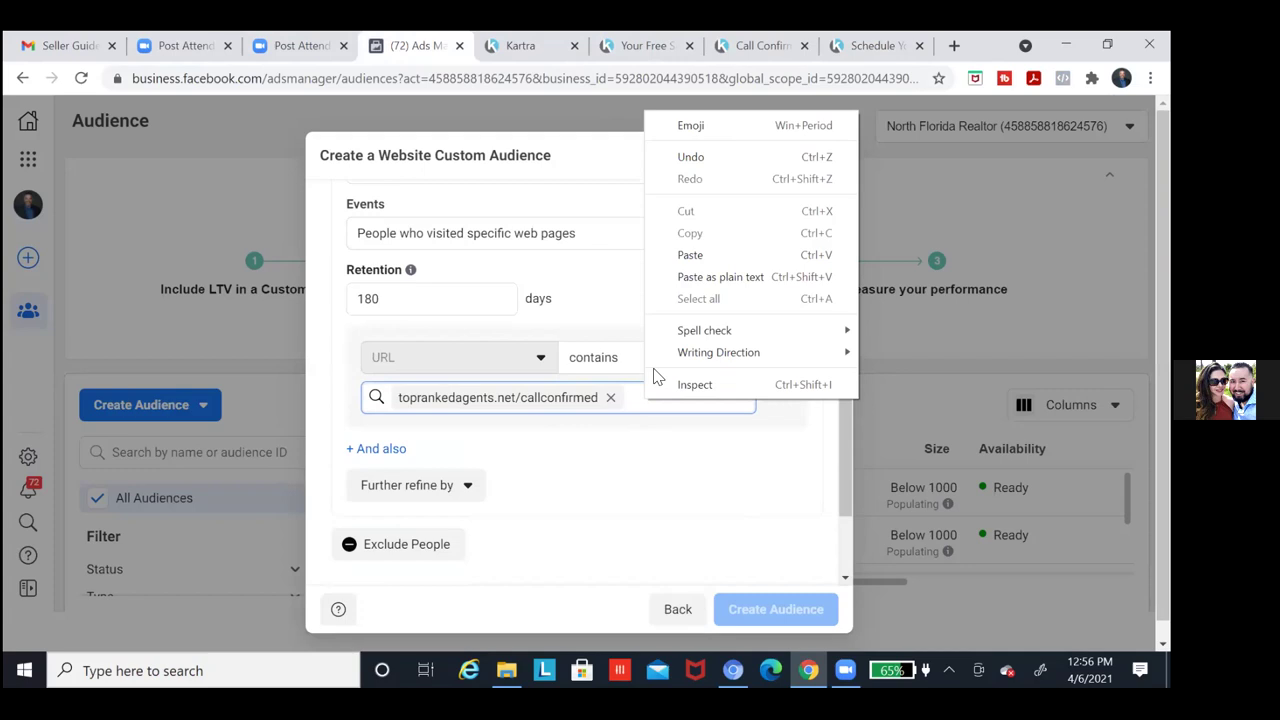
pyautogui.click(718, 257)
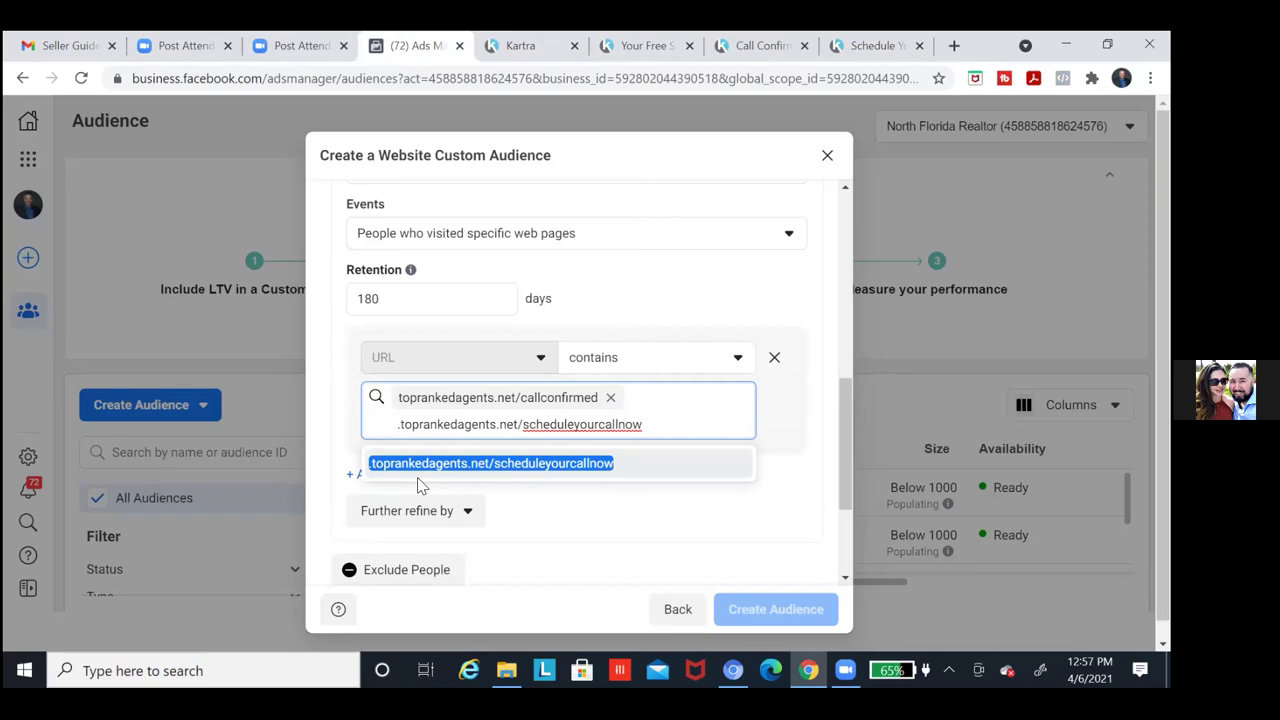
pyautogui.click(392, 468)
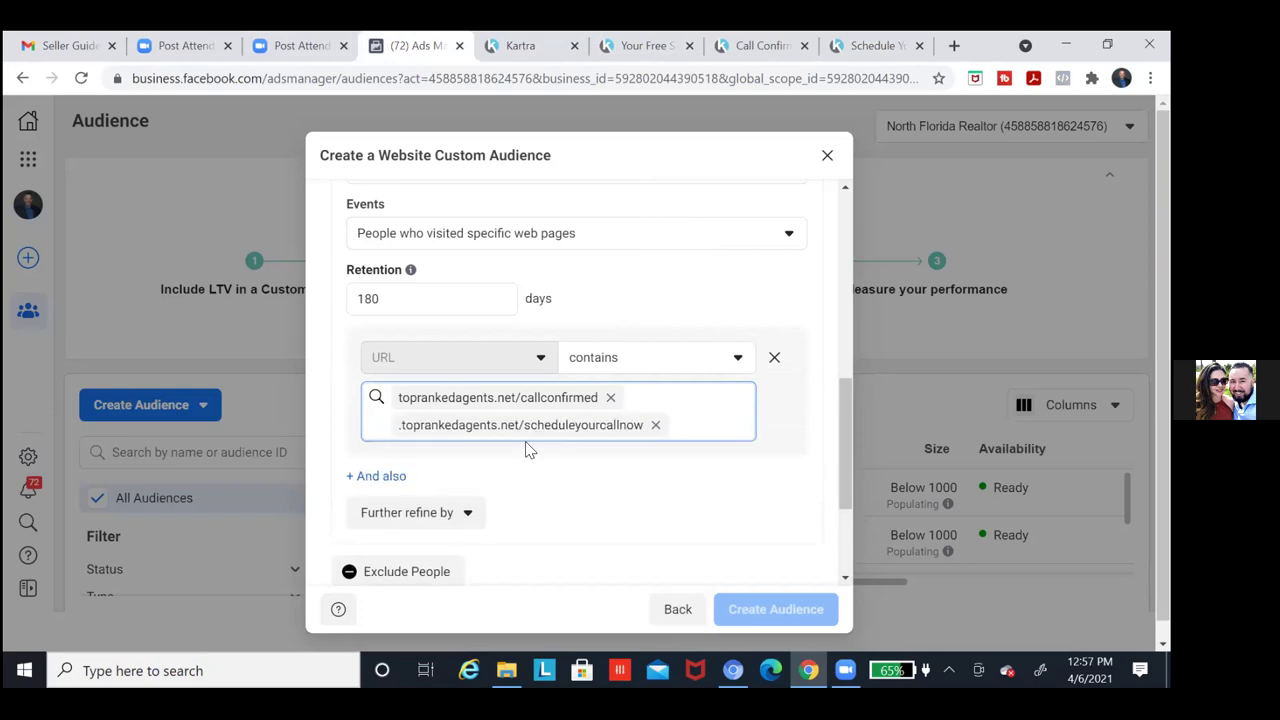
pyautogui.click(655, 425)
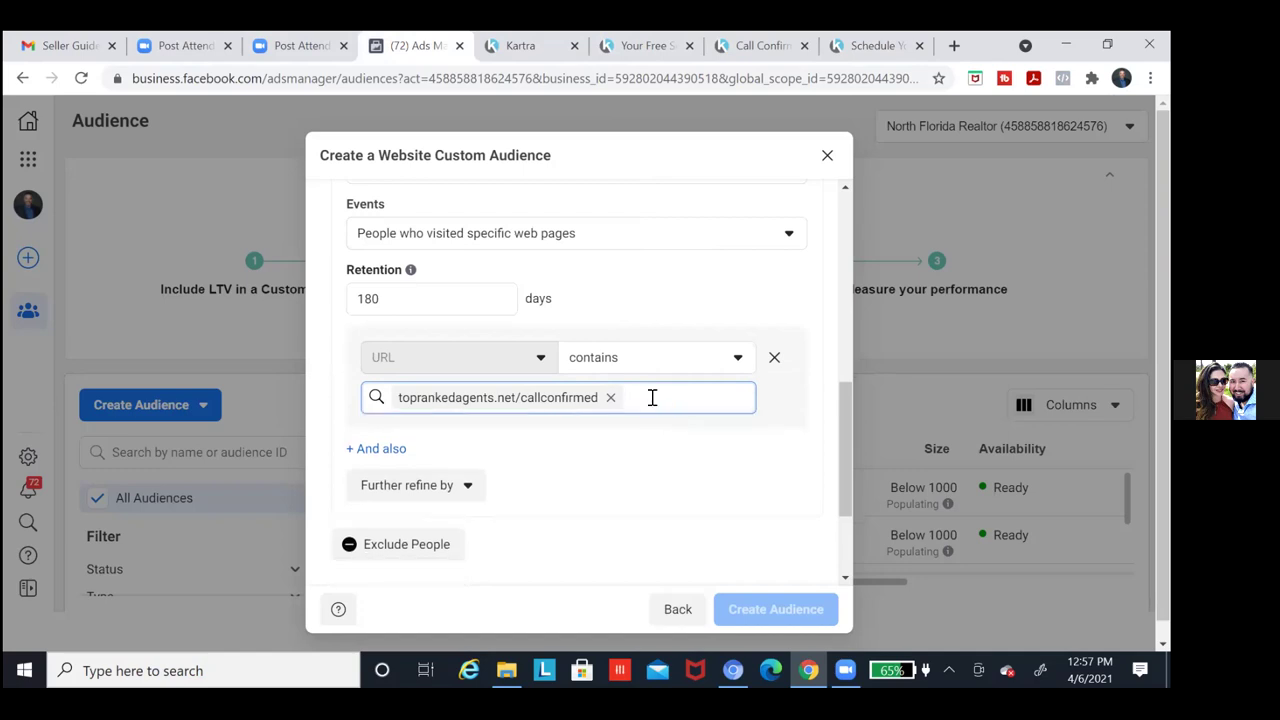
# Add toprankedagents.net/scheduleyourcallnow, without a leading dot, as a second value the excluded URL must contain
pyautogui.rightClick(651, 397)
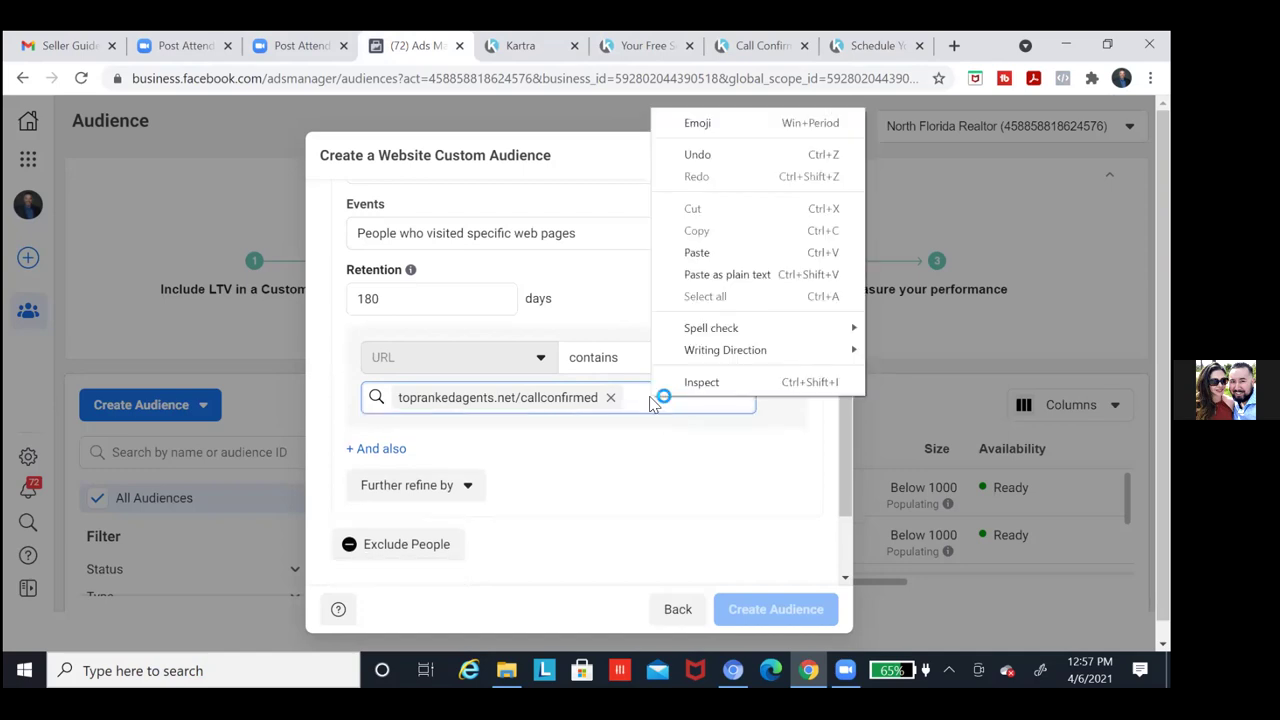
pyautogui.click(712, 252)
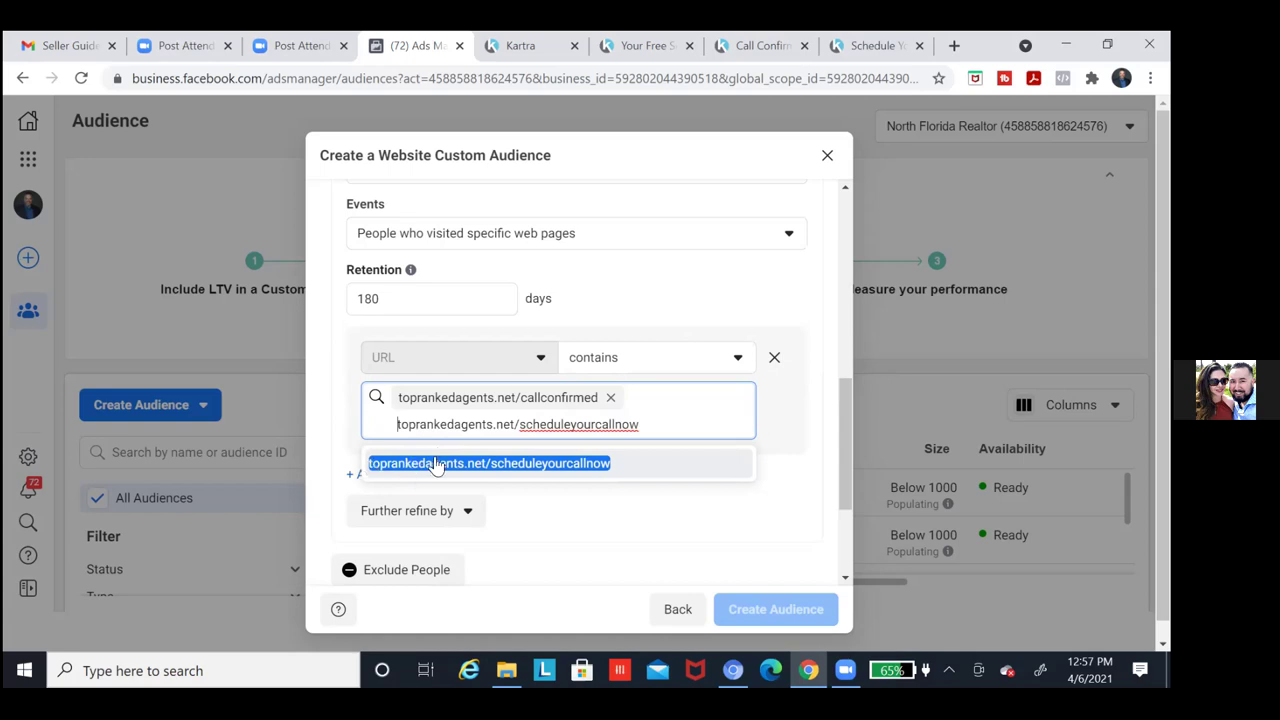
pyautogui.click(560, 465)
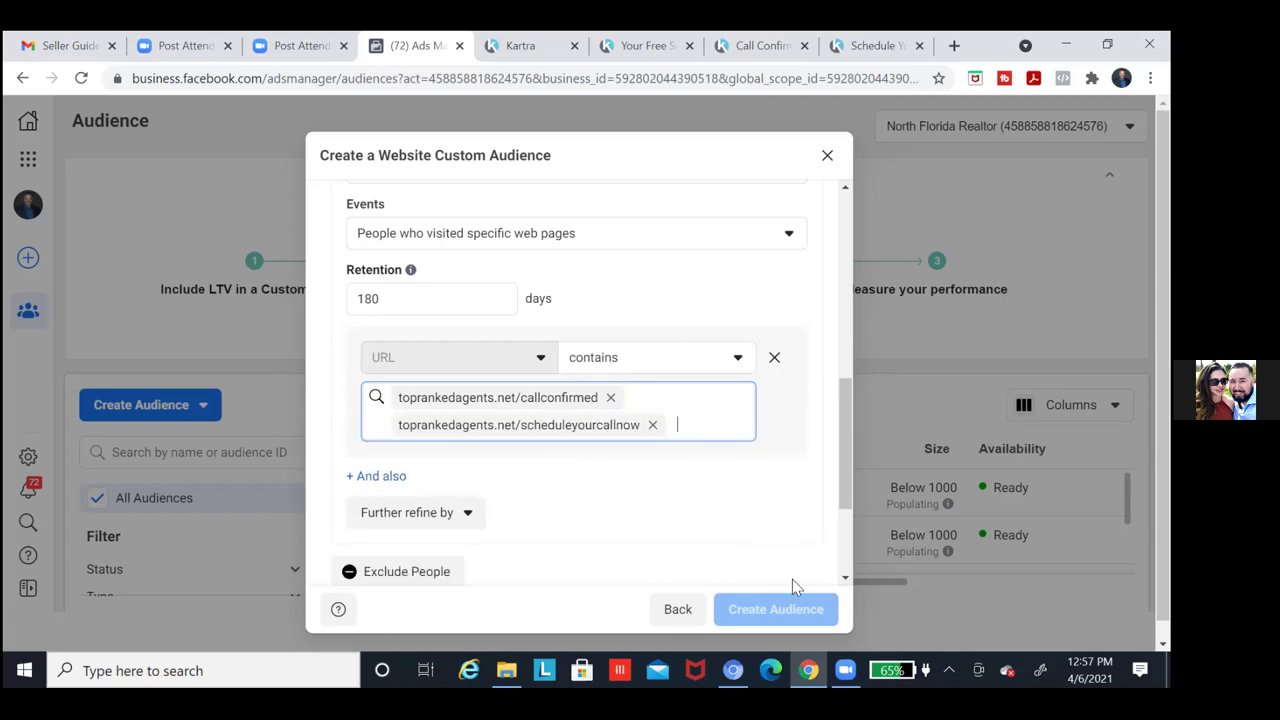
# Name the audience Seller Guide Website Visitors "Only", create it and finish the audience dialog
pyautogui.click(843, 582)
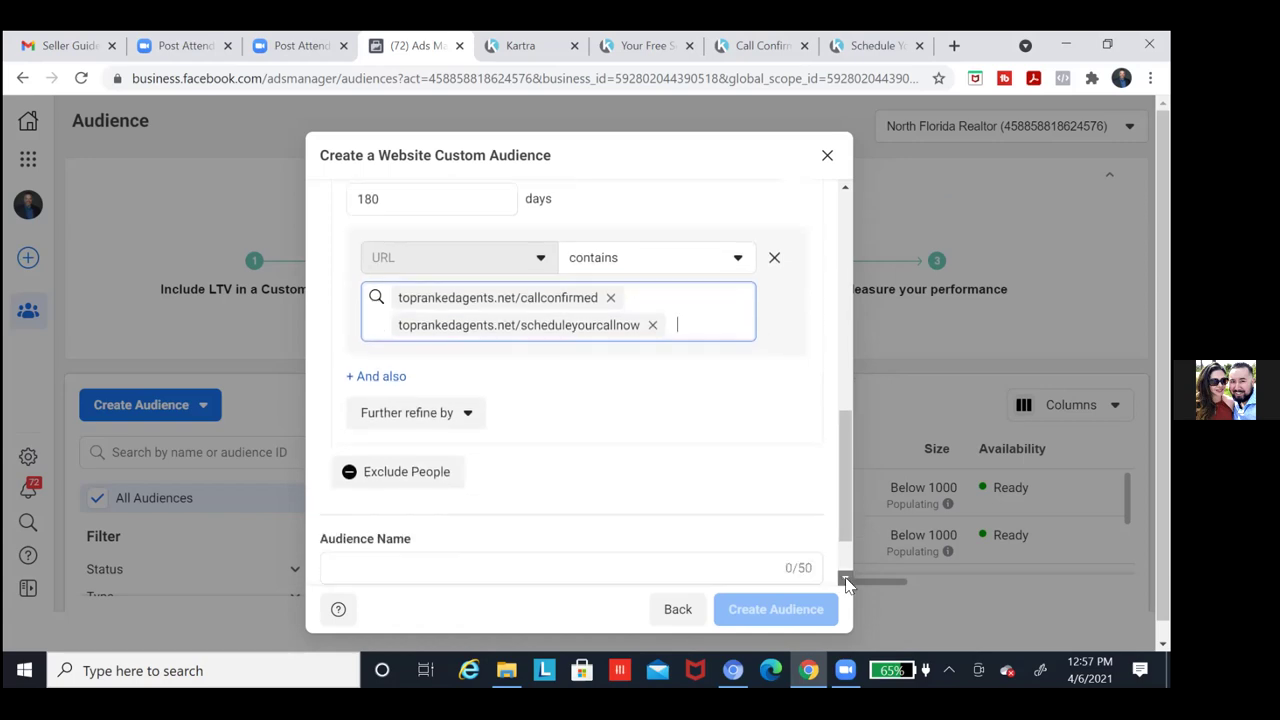
pyautogui.click(381, 479)
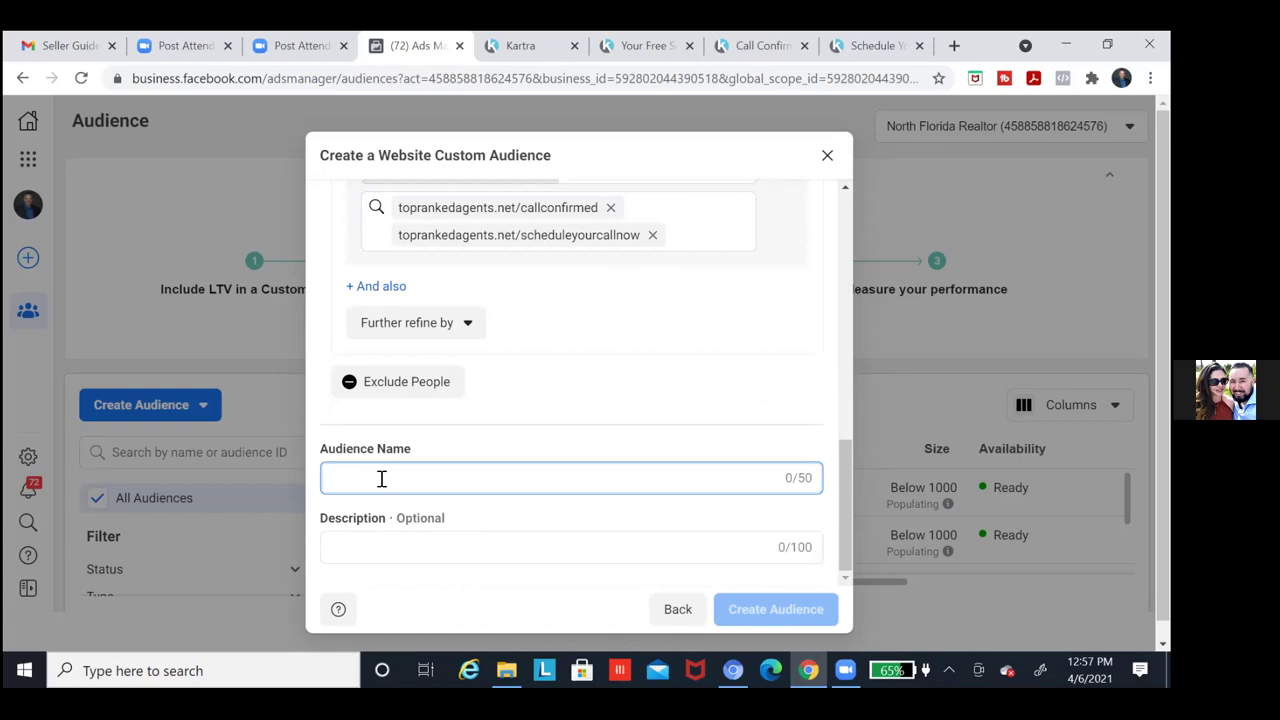
pyautogui.write('Seller')
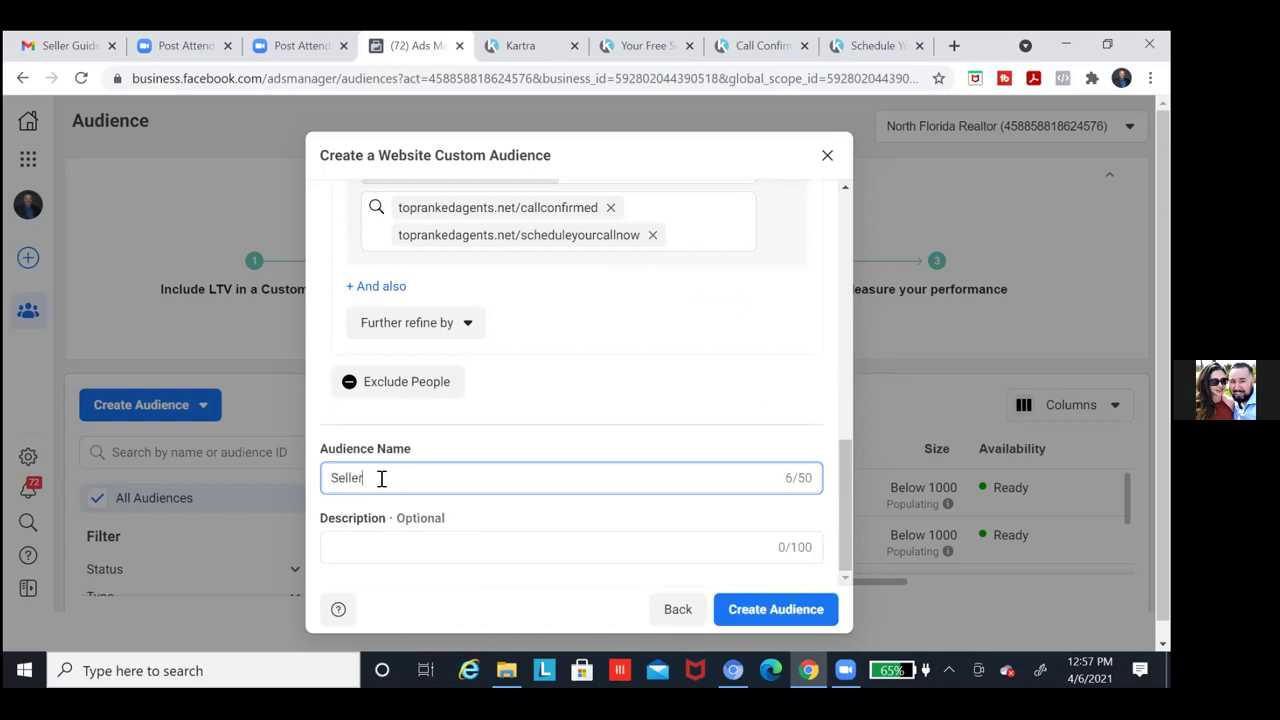
pyautogui.write(' Guide Website visi')
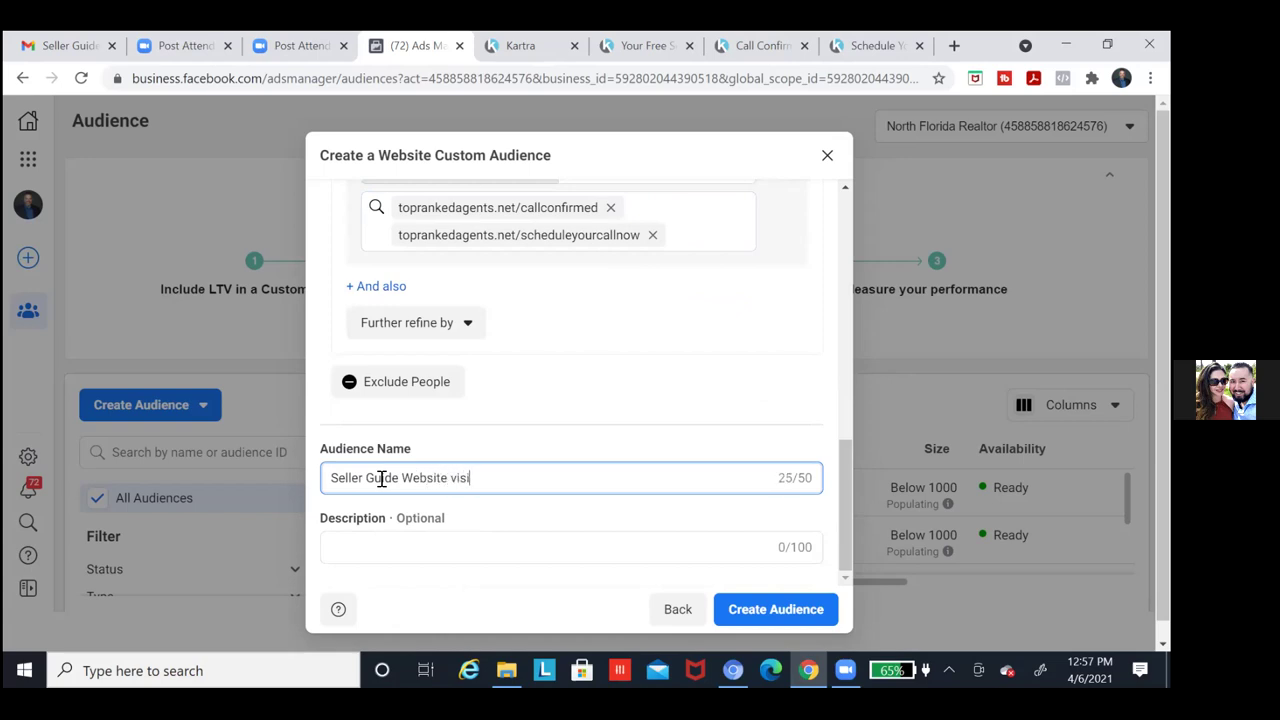
pyautogui.write('tors')
pyautogui.press('Left')
pyautogui.press('Left')
pyautogui.press('Left')
pyautogui.press('Left')
pyautogui.press('Left')
pyautogui.press('Left')
pyautogui.press('Left')
pyautogui.press('BackSpace')
pyautogui.write('V')
pyautogui.press('Right')
pyautogui.press('Right')
pyautogui.write("'")
pyautogui.write('Onl')
pyautogui.write('y"')
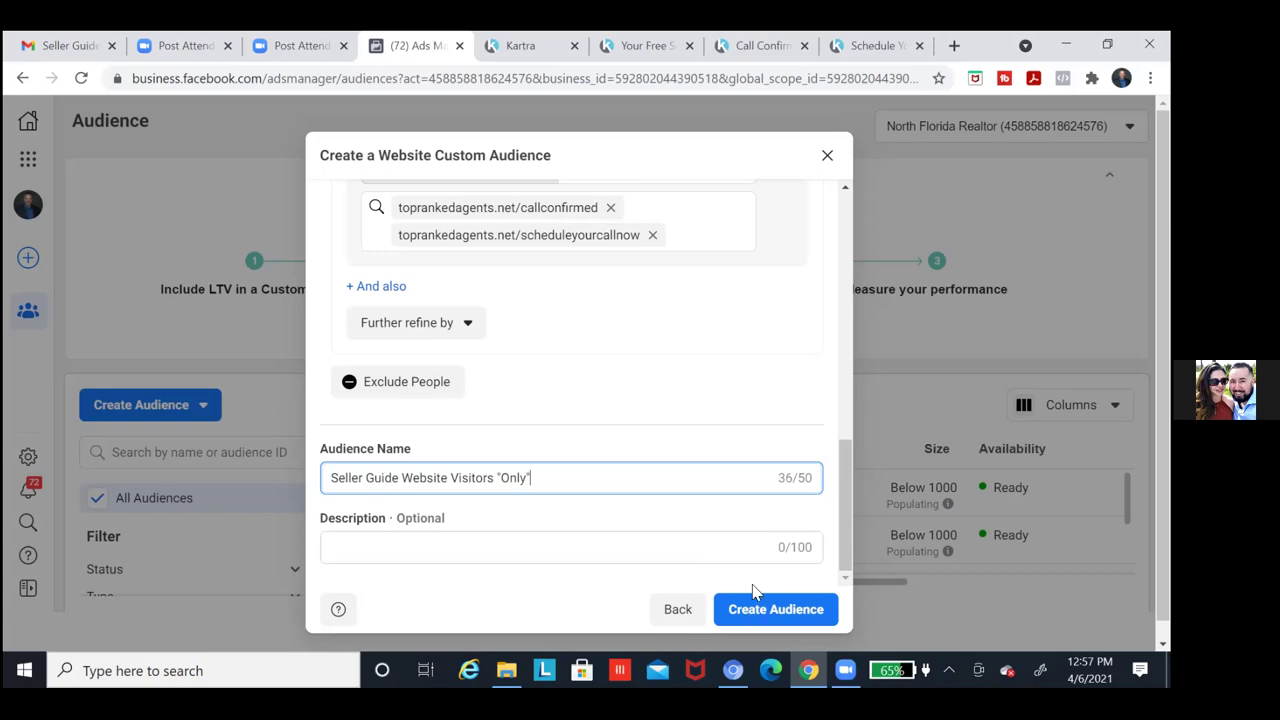
pyautogui.click(766, 609)
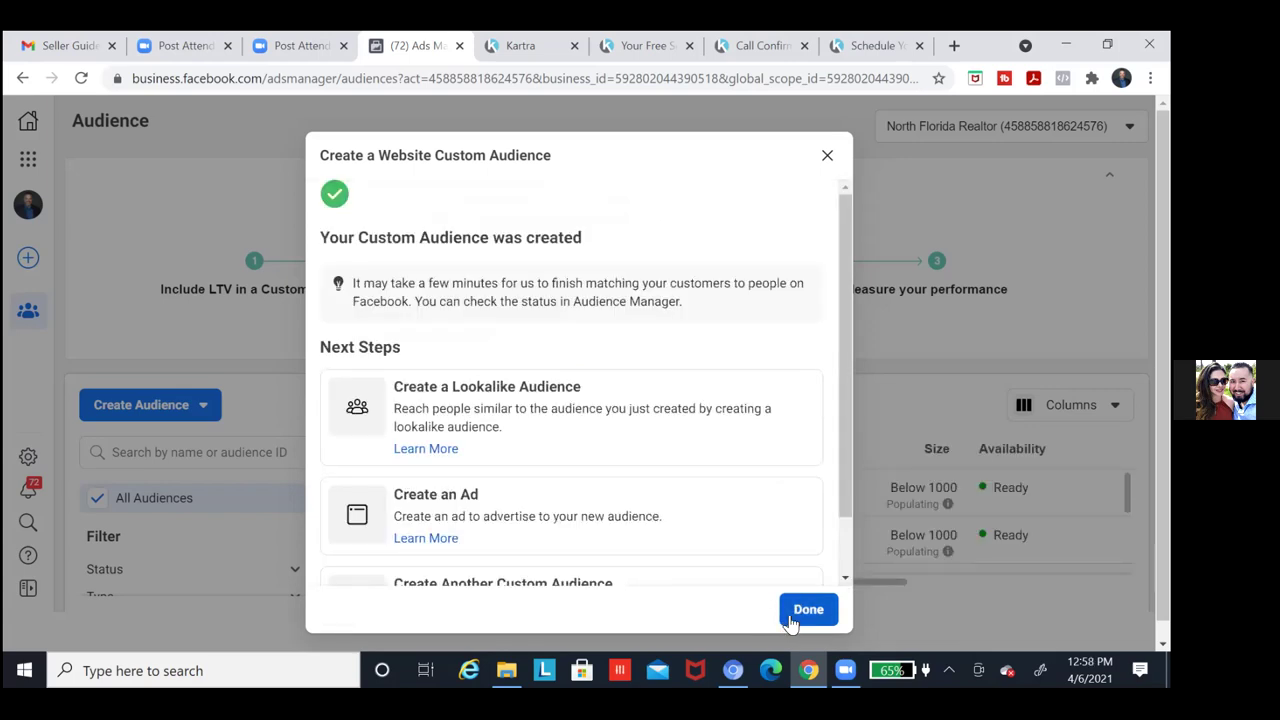
pyautogui.click(792, 616)
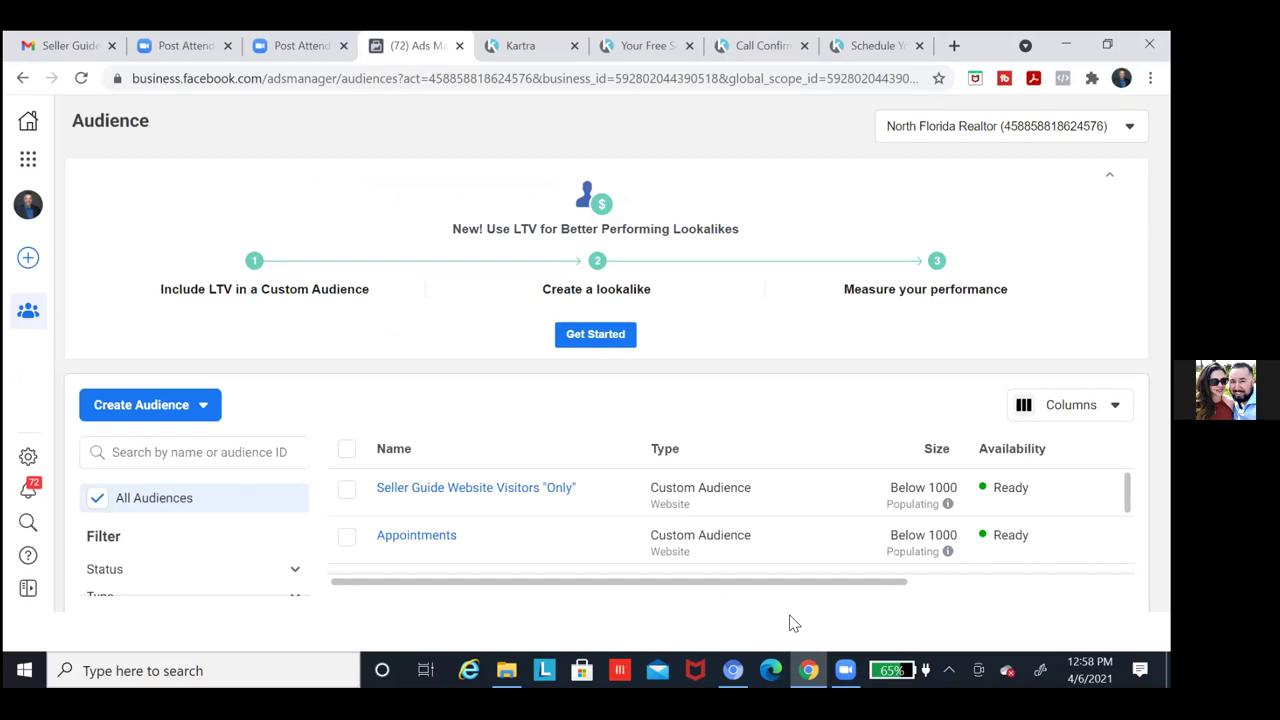
# Switch to Kartra, go to the communication sequences and open the Seller Guide Leads sequence for editing, closing any pop-up ad page
pyautogui.click(521, 55)
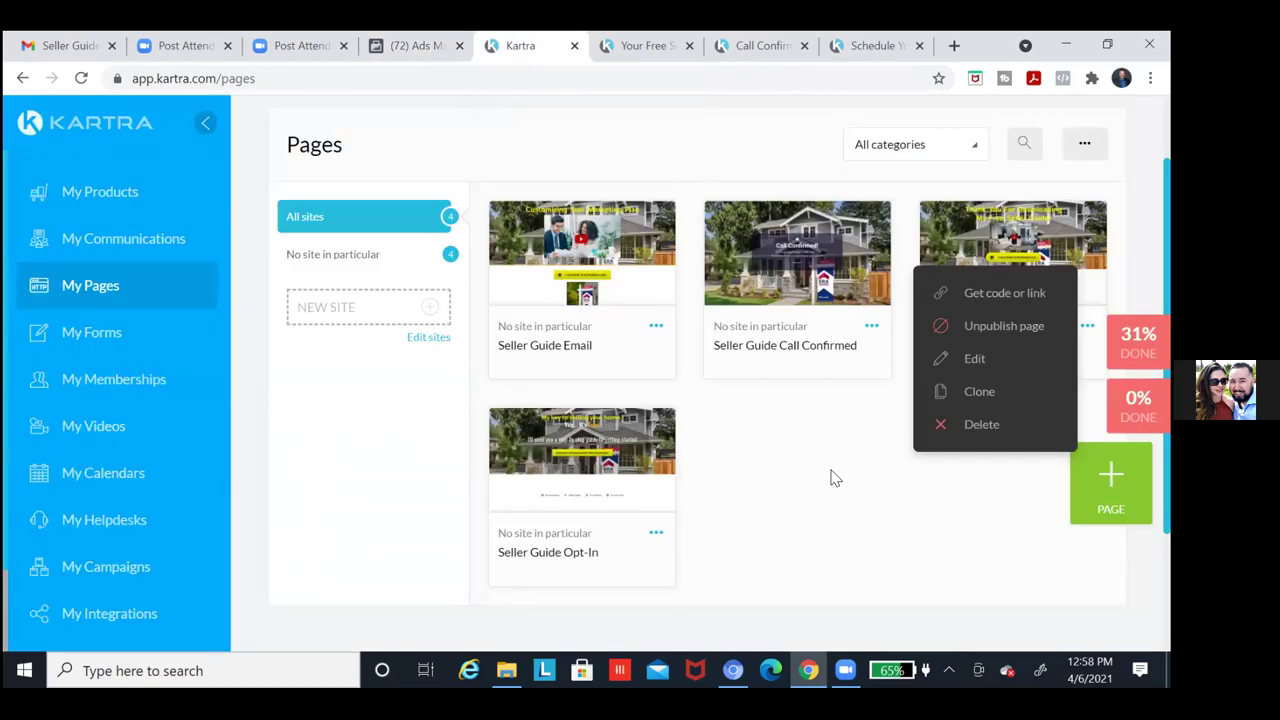
pyautogui.click(798, 507)
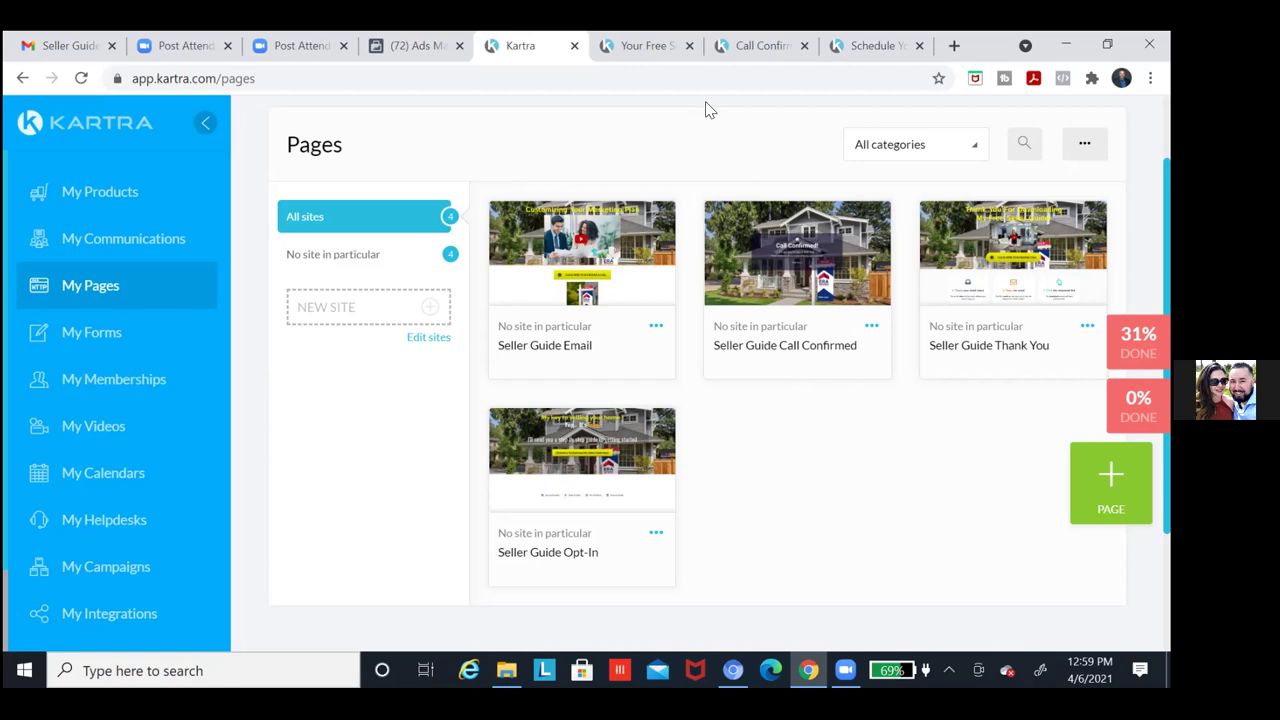
pyautogui.click(128, 244)
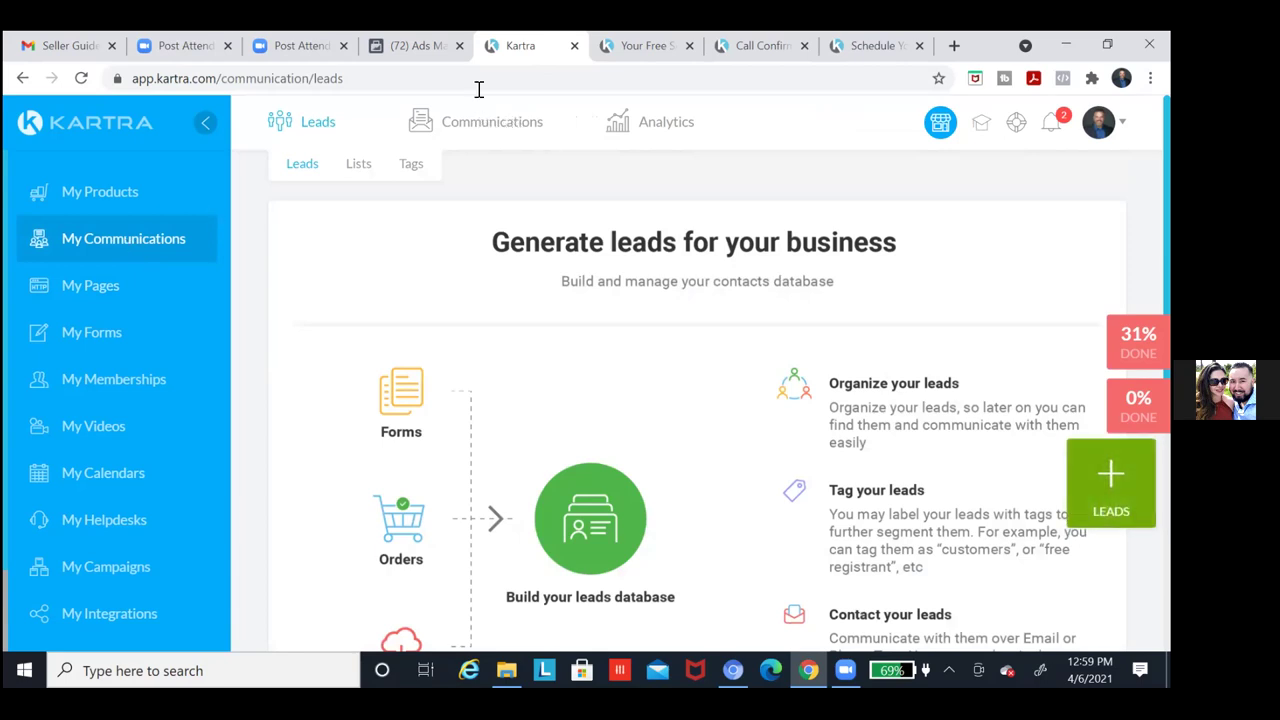
pyautogui.click(482, 125)
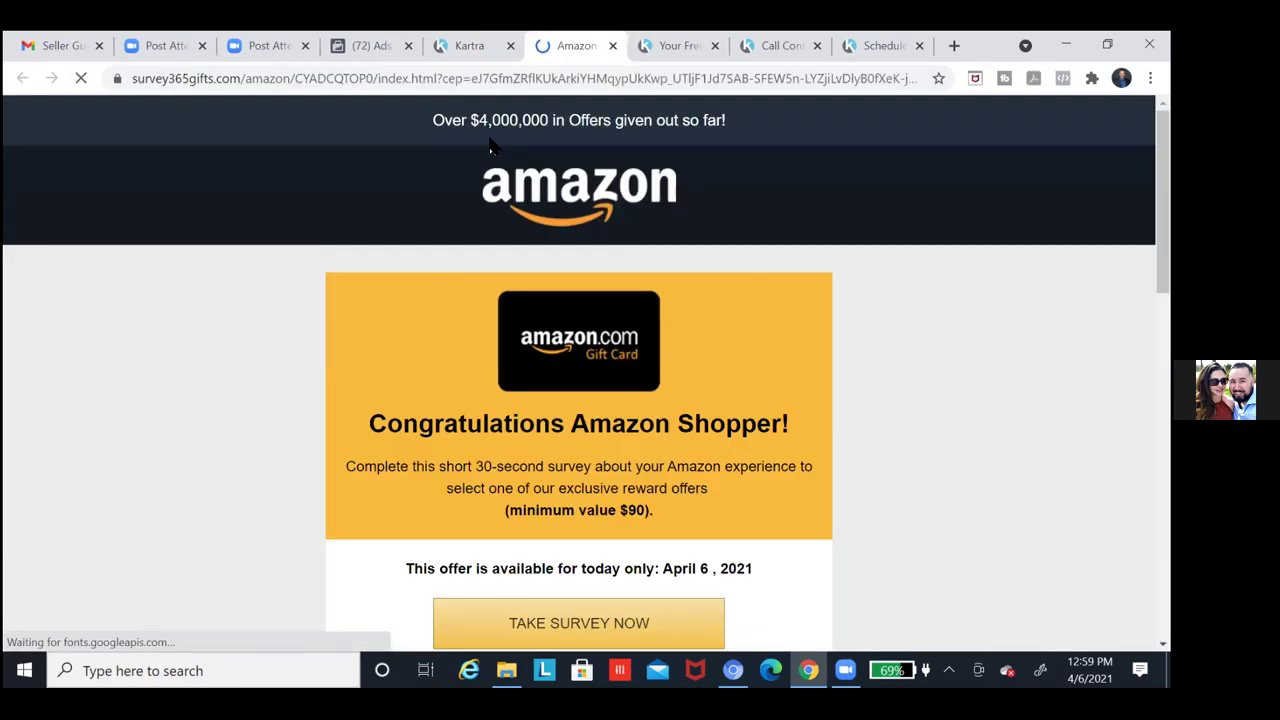
pyautogui.click(613, 46)
pyautogui.moveTo(491, 129)
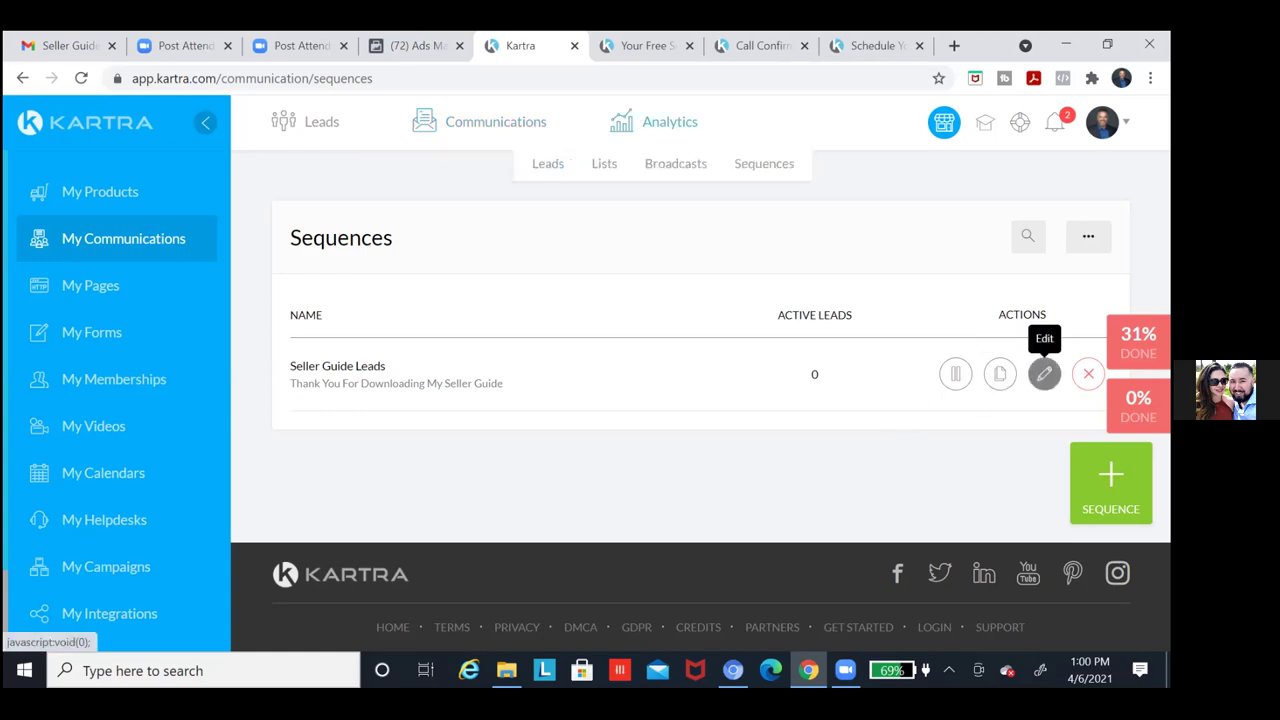
pyautogui.click(1044, 373)
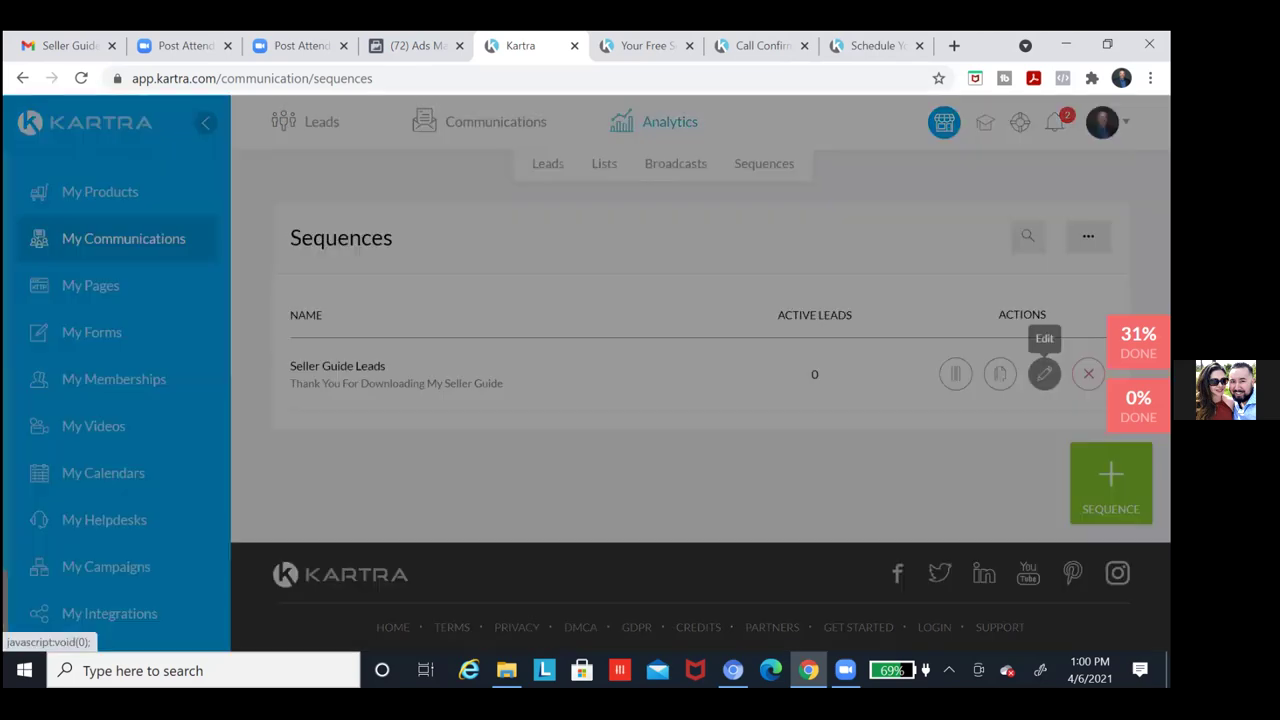